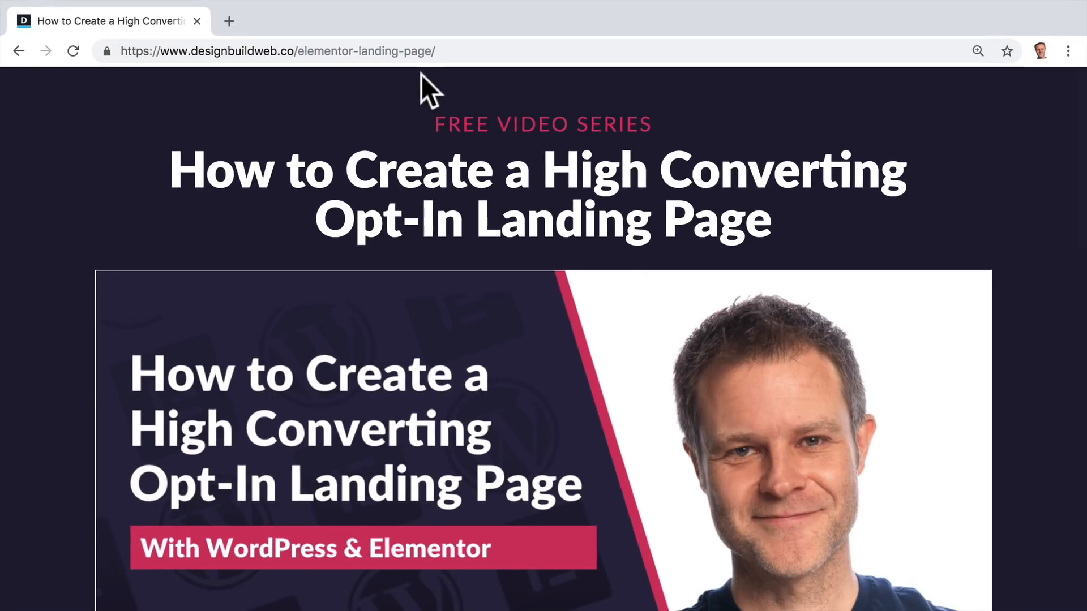
scroll(1056, 438, "down", 4)
scroll(1056, 438, "down", 3)
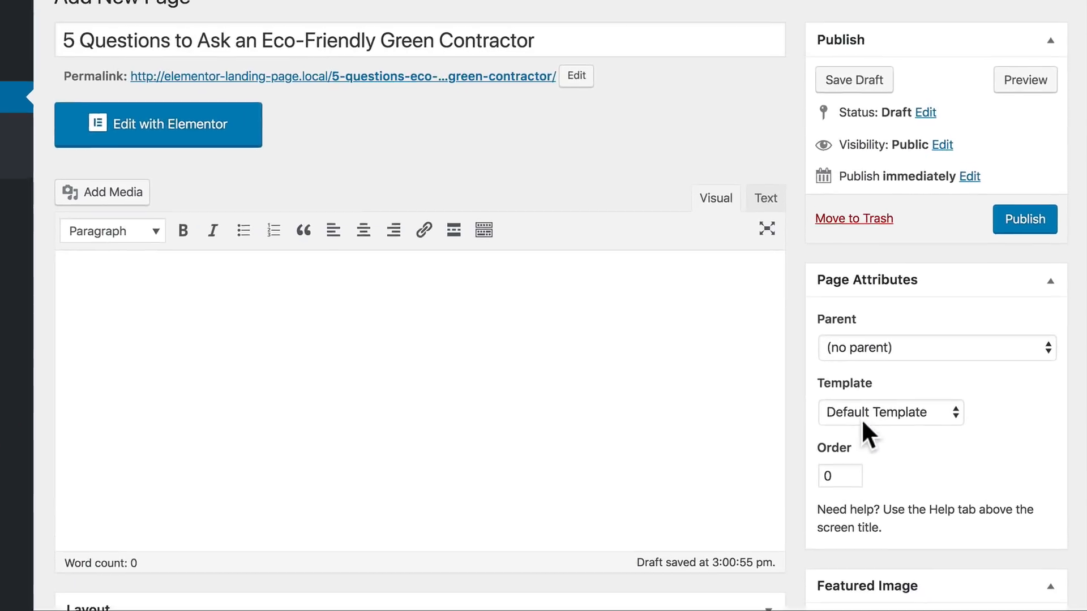
Step: Set the new page's template to Elementor Canvas and publish the page
left_click(906, 433)
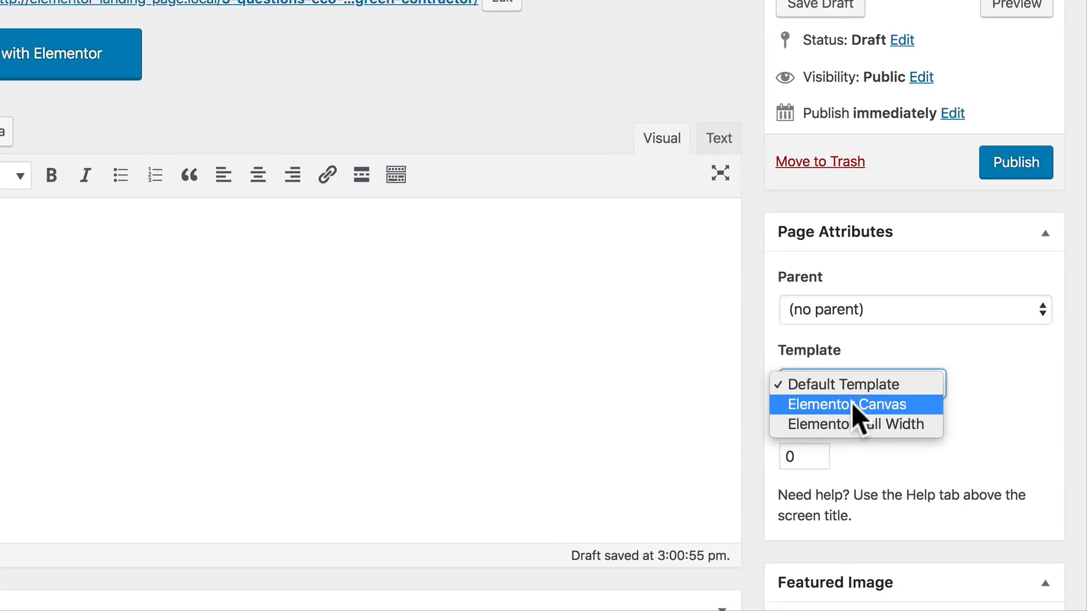
left_click(846, 406)
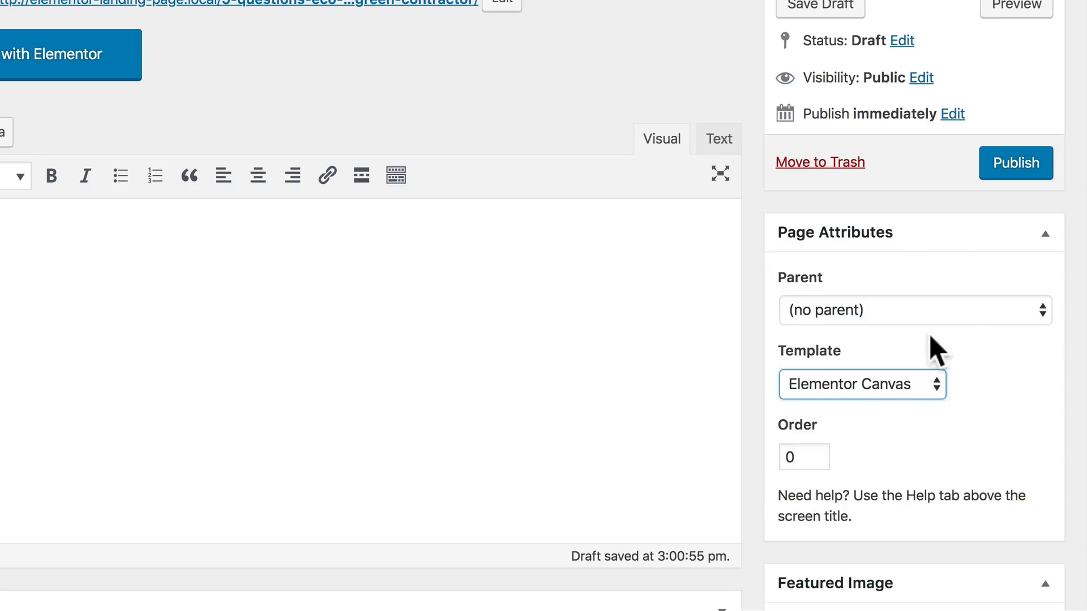
left_click(1014, 175)
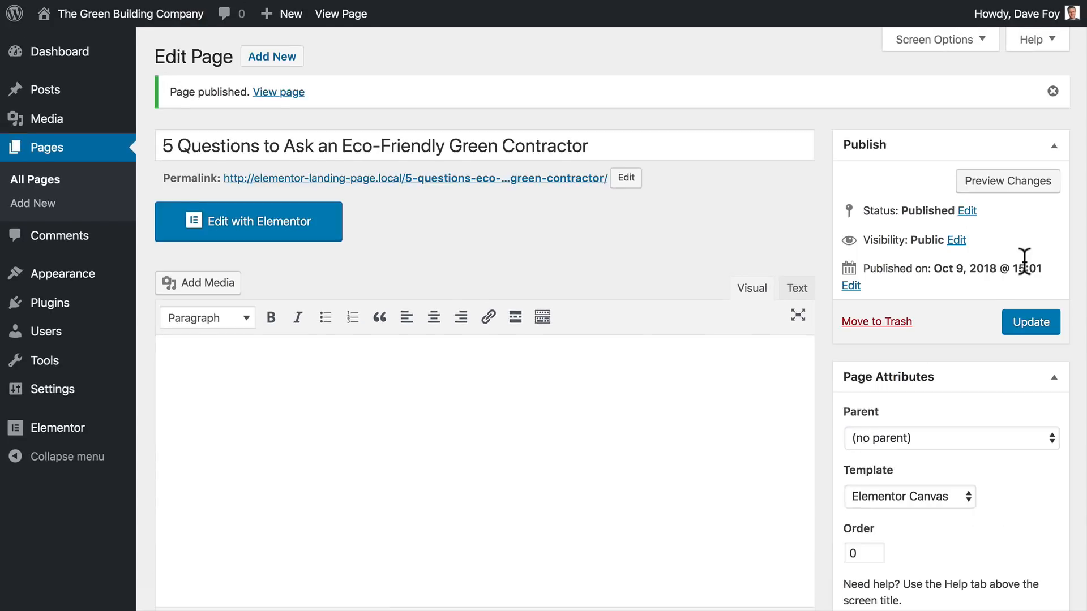
Step: Open the published page in the Elementor editor and browse the available widgets
left_click(320, 278)
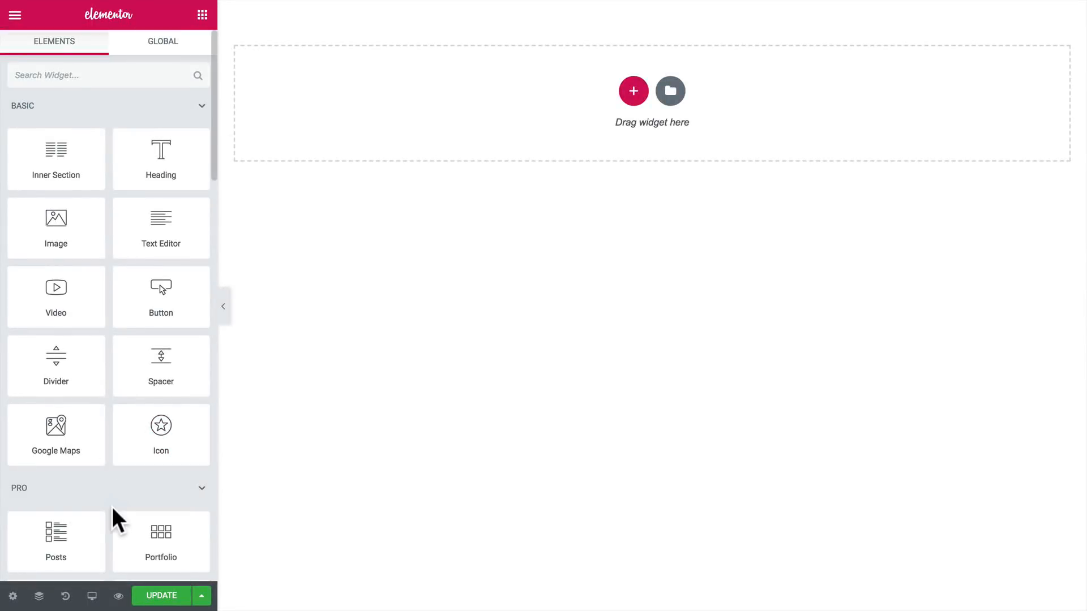
scroll(112, 507, "down", 3)
scroll(112, 508, "down", 10)
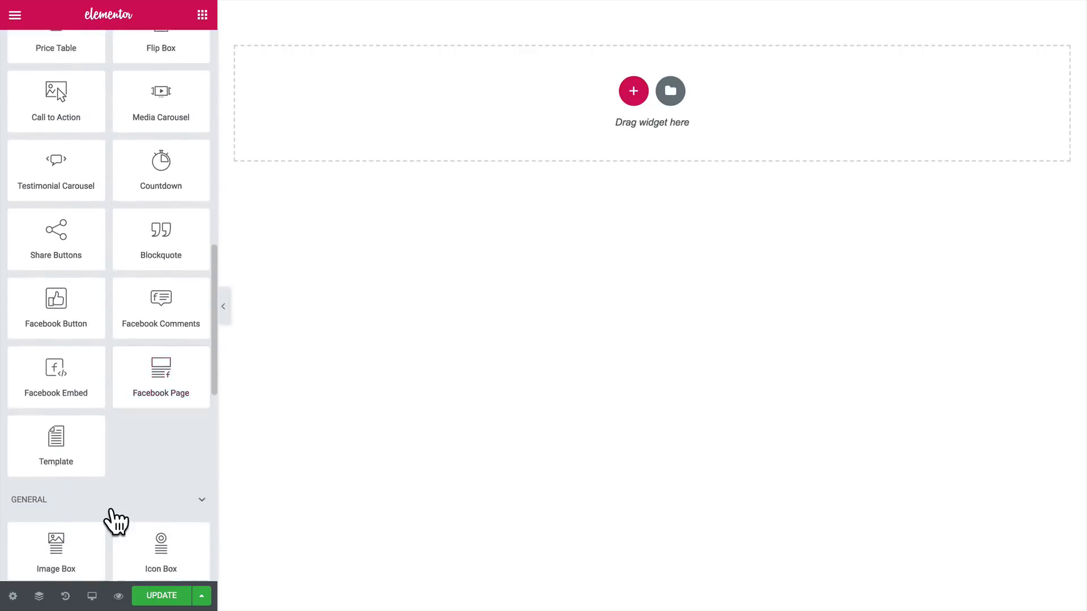
scroll(111, 519, "up", 6)
scroll(116, 521, "up", 7)
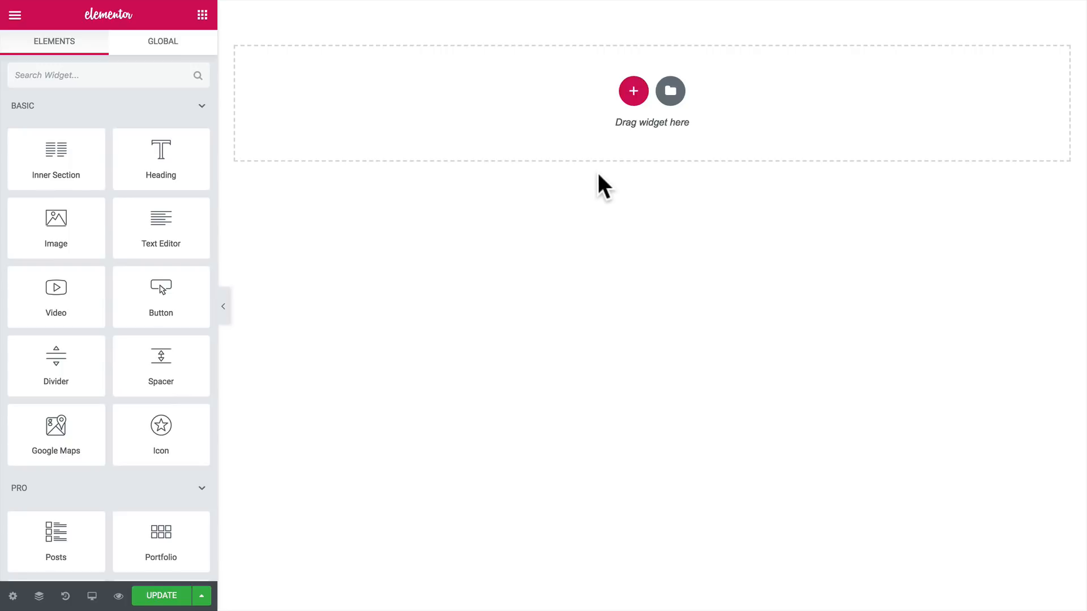
Step: Add a single-column section to the empty page and place an Image widget in it
left_click(632, 92)
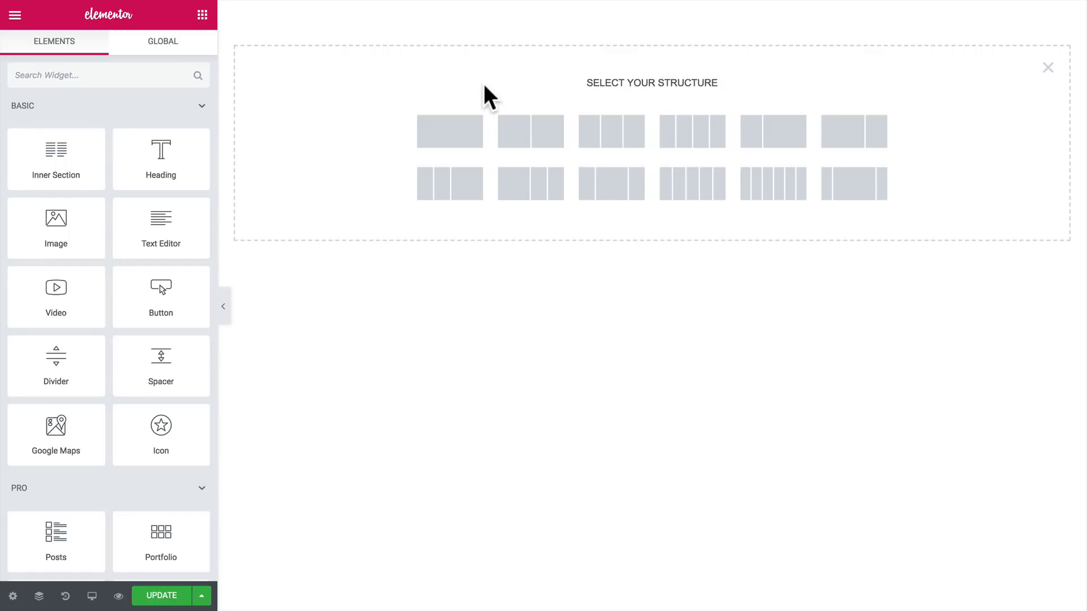
left_click(452, 133)
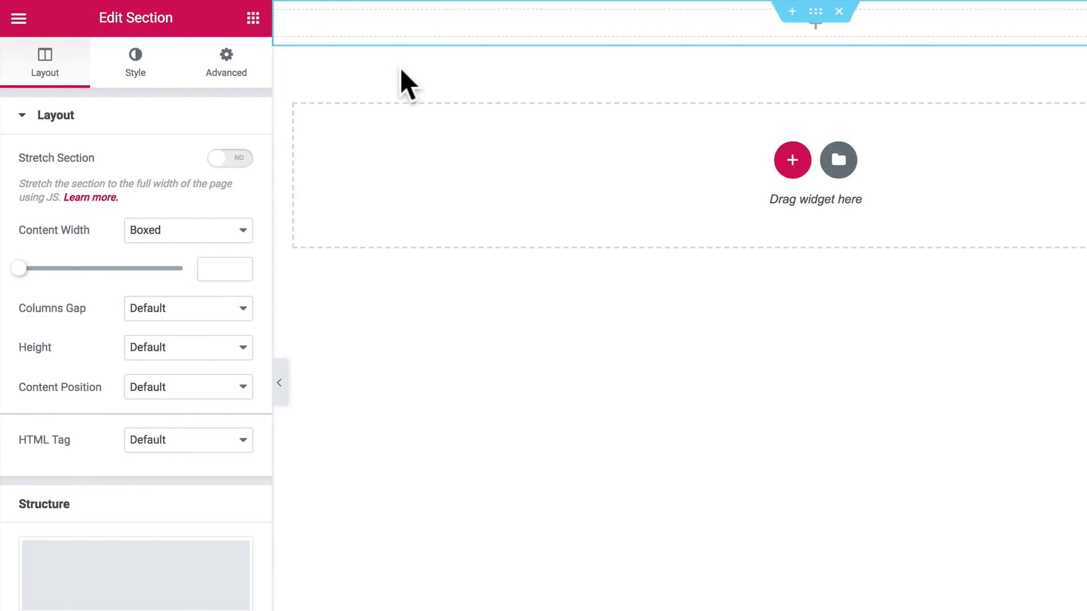
left_click(252, 19)
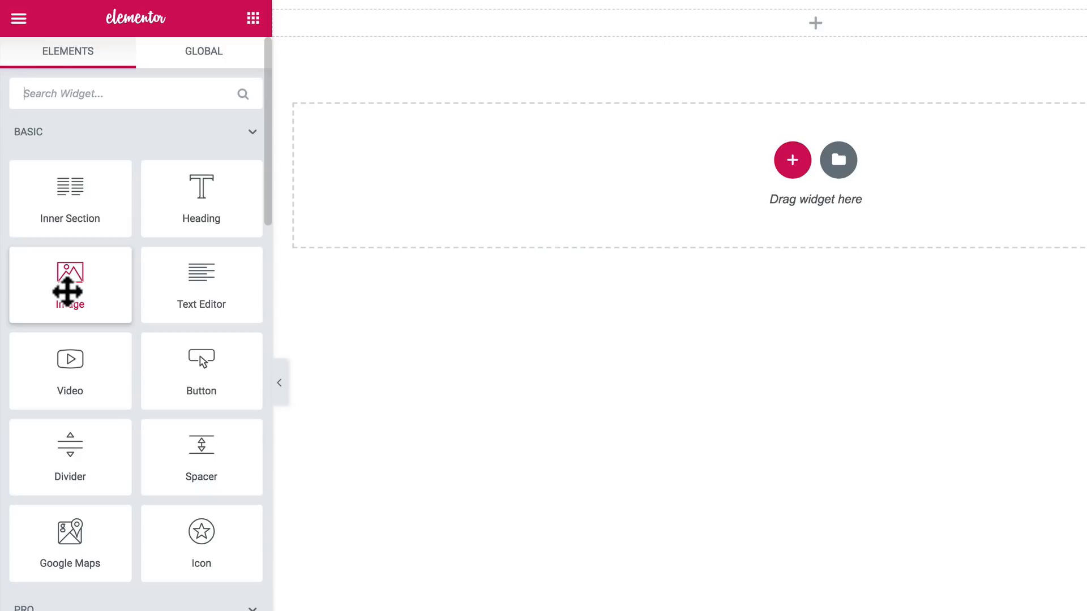
left_click_drag(68, 291, 456, 32)
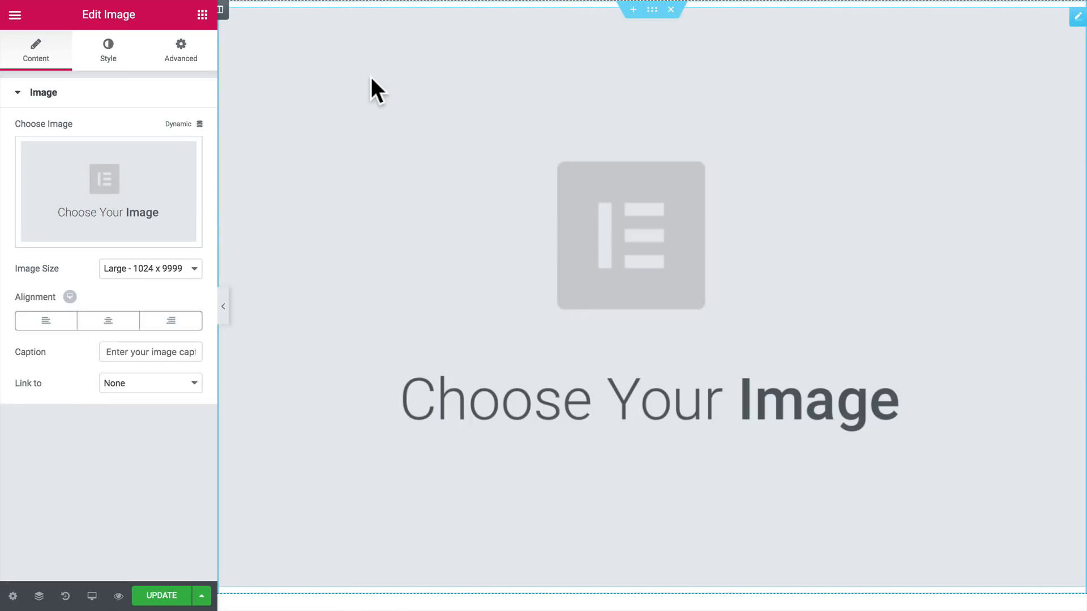
Step: Insert green-building-co-logo.svg from the media library as the image, at Full size and aligned left
left_click(182, 176)
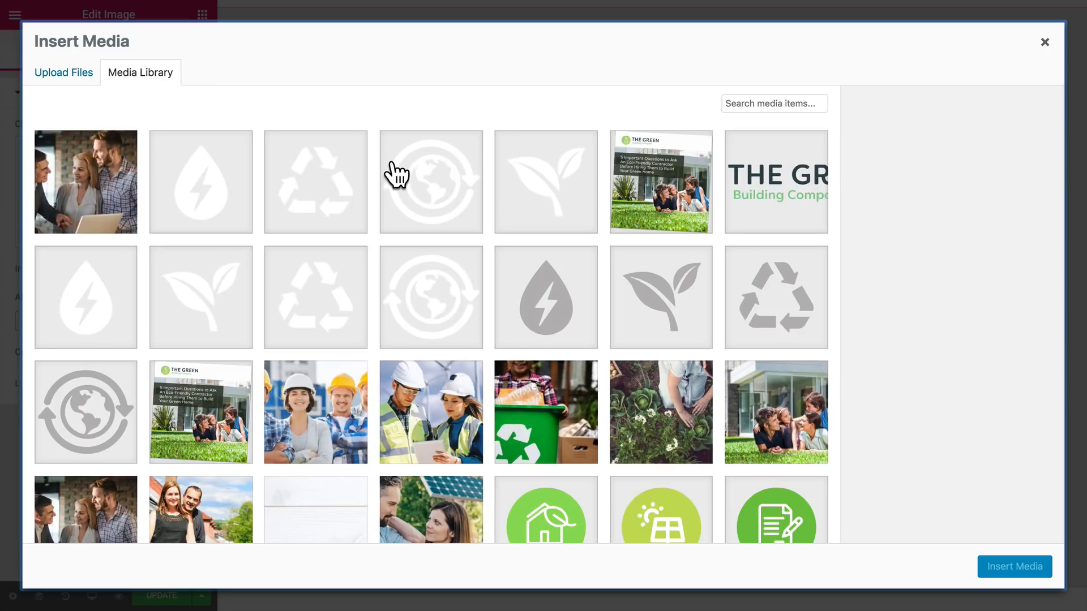
left_click(735, 187)
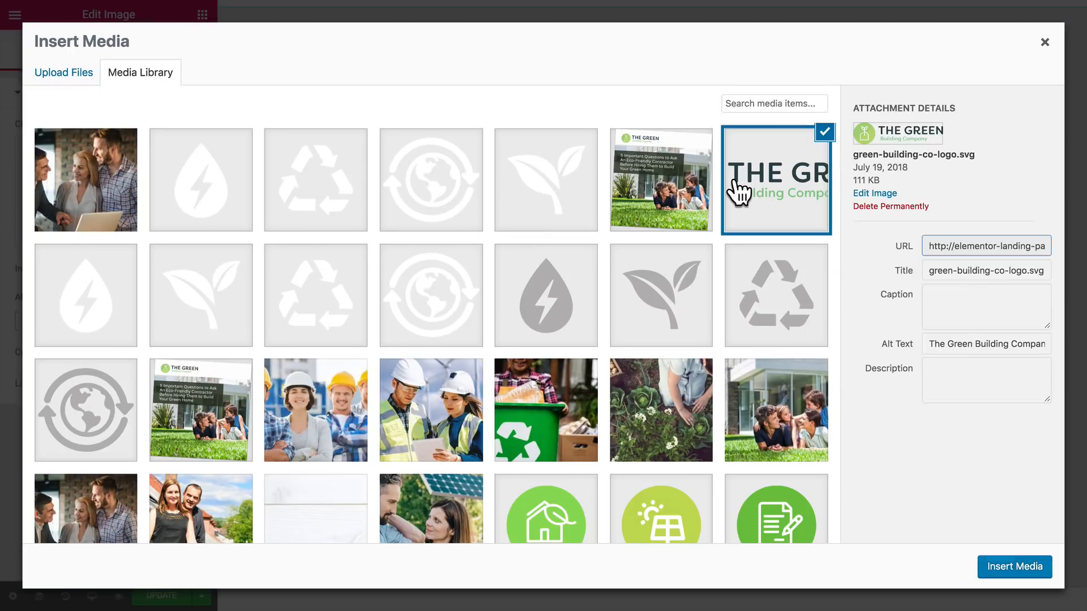
left_click(1003, 569)
left_click(57, 386)
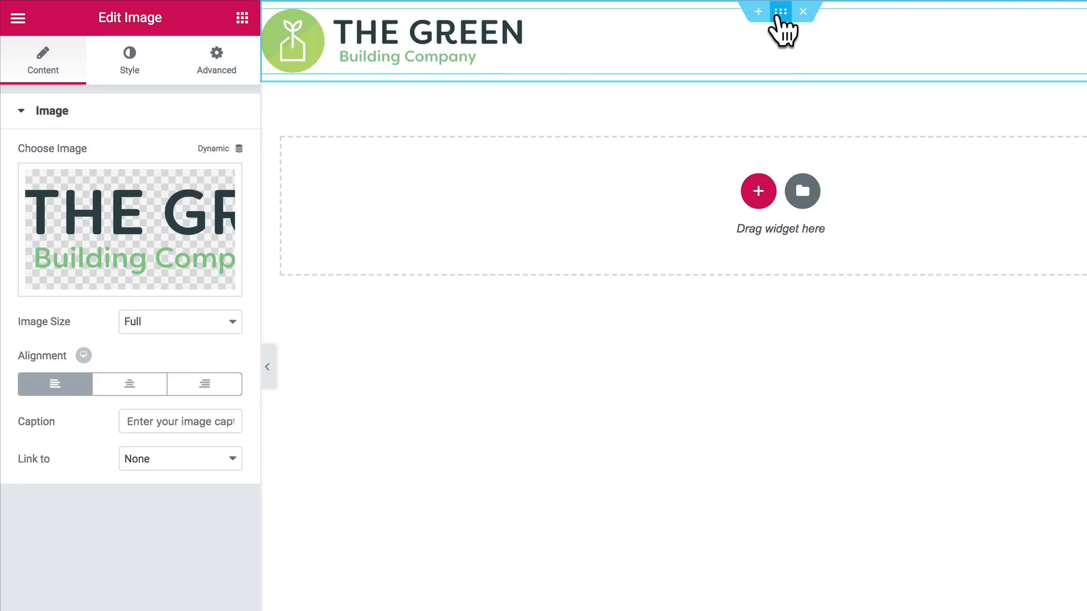
Step: Unlink the logo section's padding values and set its top and bottom padding to 20 px
left_click(782, 12)
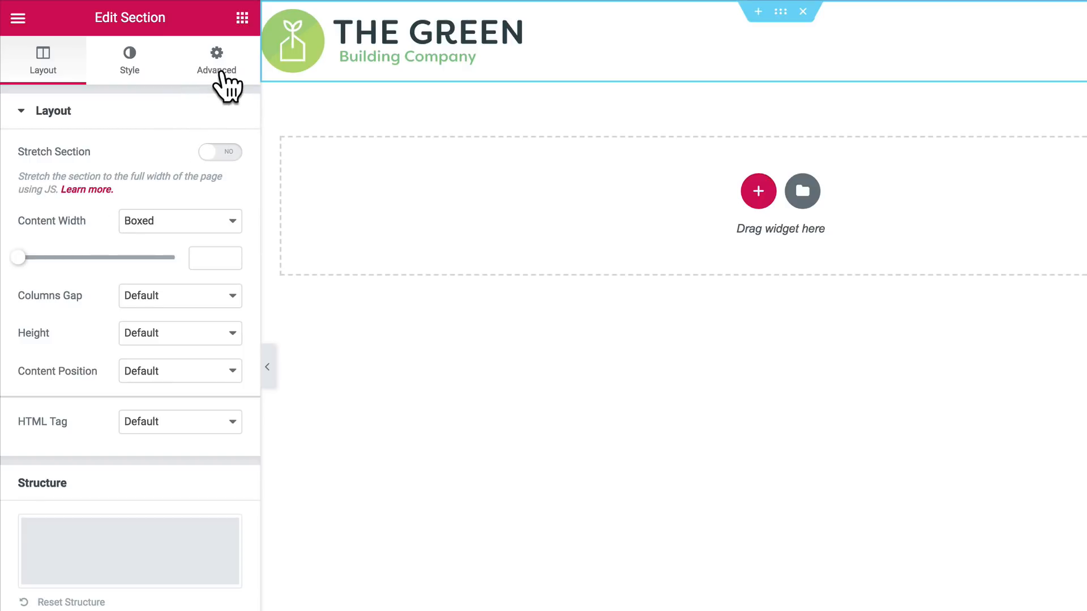
left_click(221, 70)
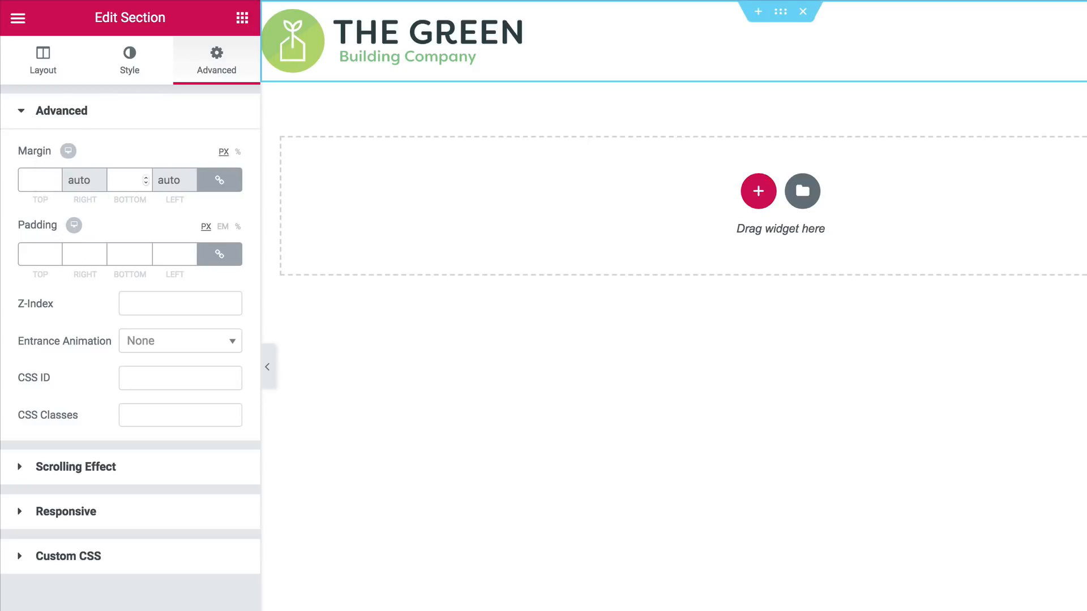
left_click(219, 254)
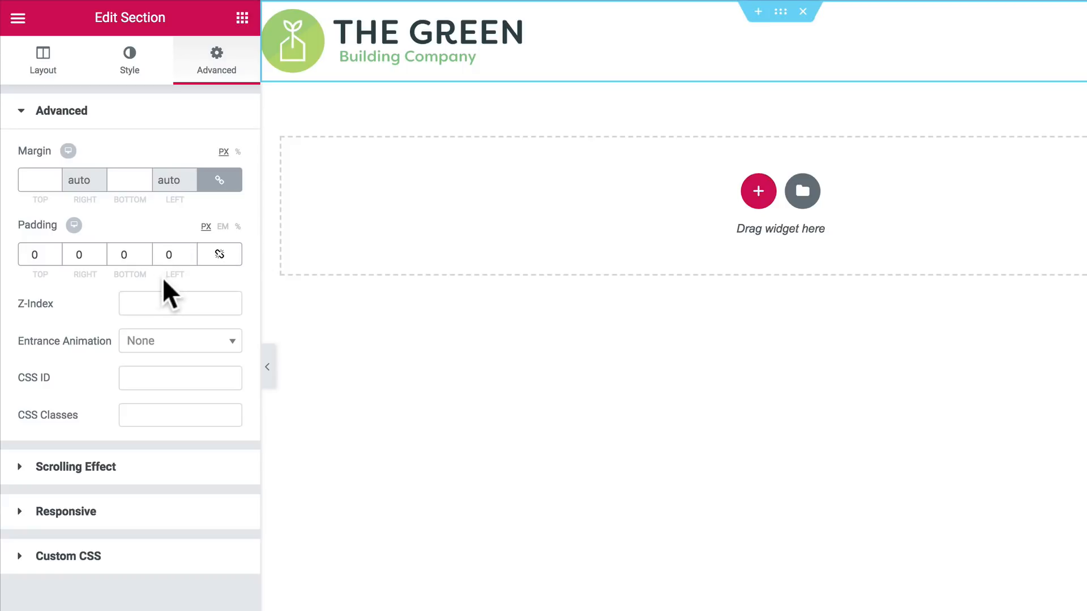
left_click(29, 255)
type("20")
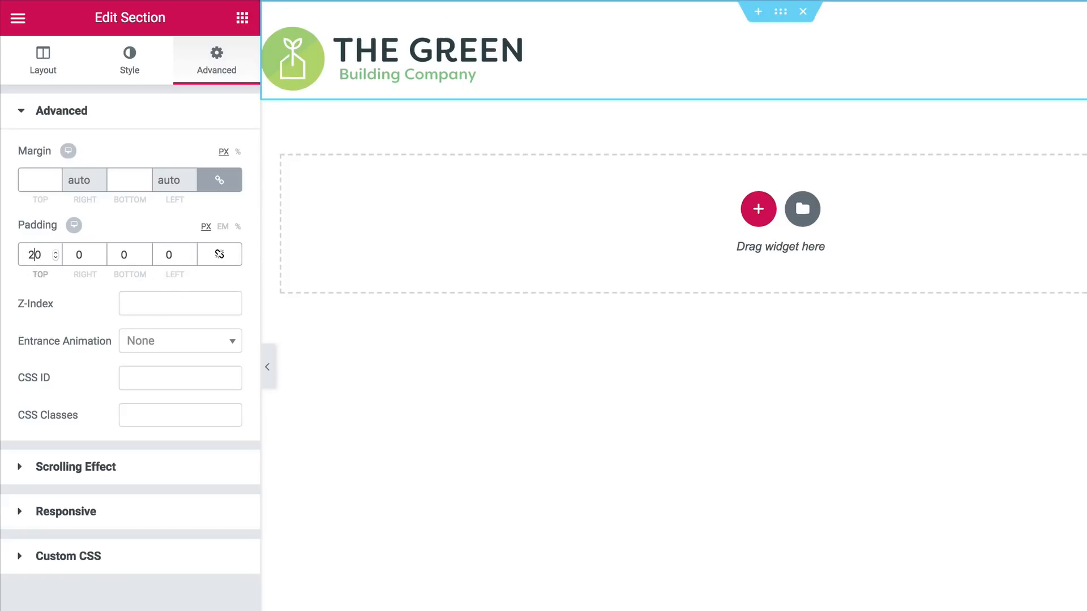
key("Tab")
key("Tab")
type("2")
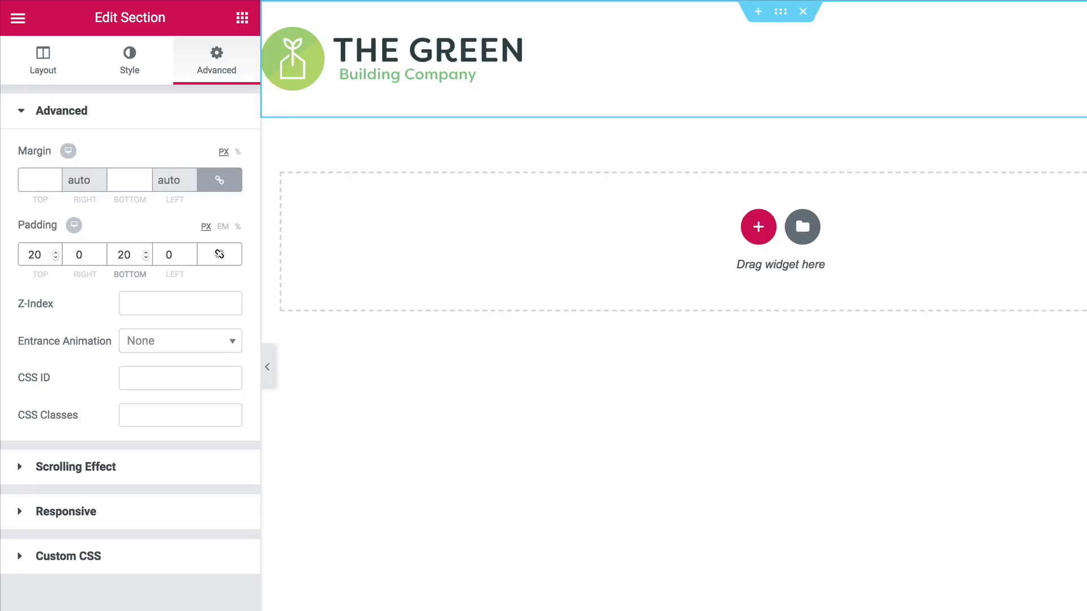
Step: Set the logo section's right and left padding to 30 px
left_click(73, 255)
type("3")
left_click(165, 255)
type("3")
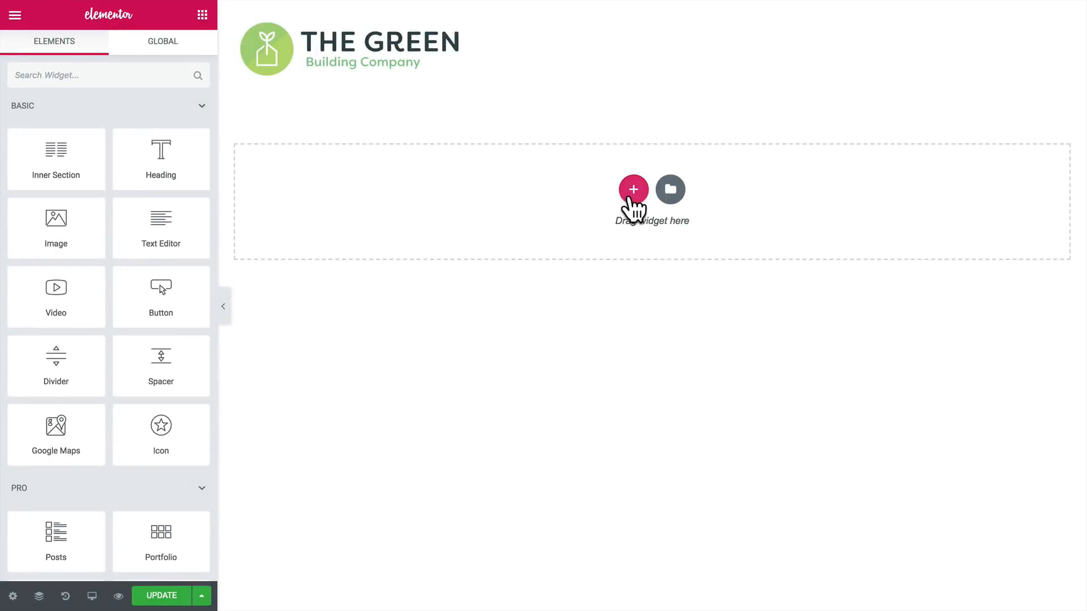
Step: Add a section with two equal columns below the logo and place Heading and Text Editor widgets in its left column
left_click(631, 196)
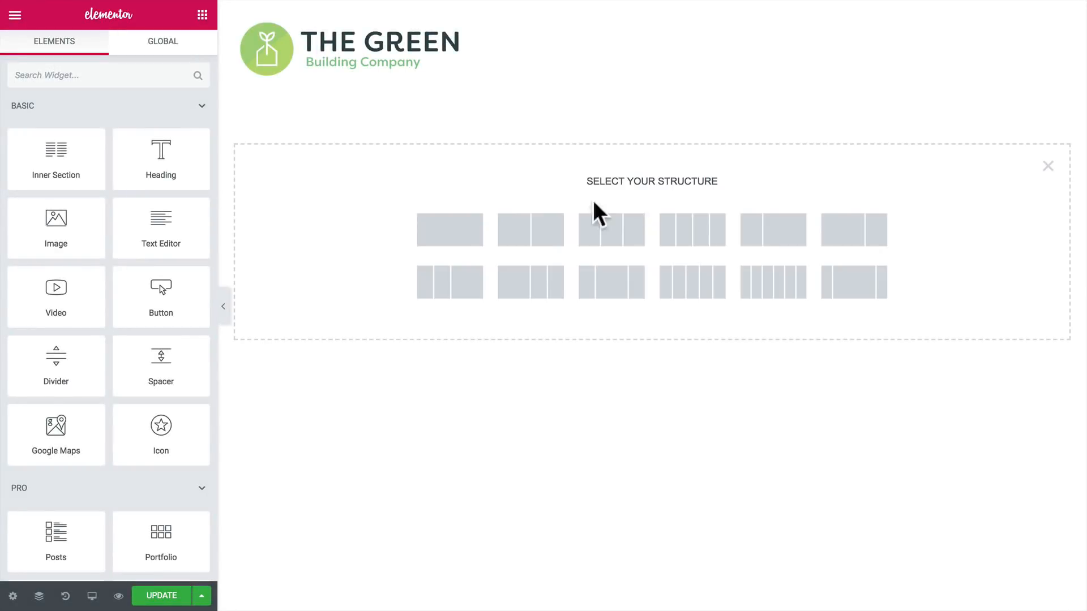
left_click(531, 236)
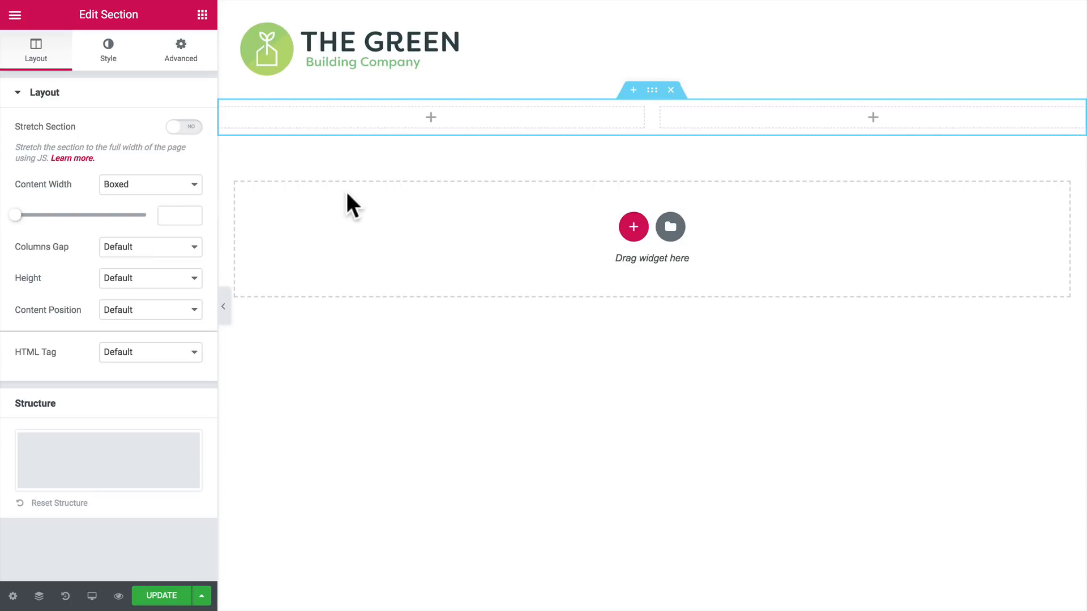
left_click(202, 14)
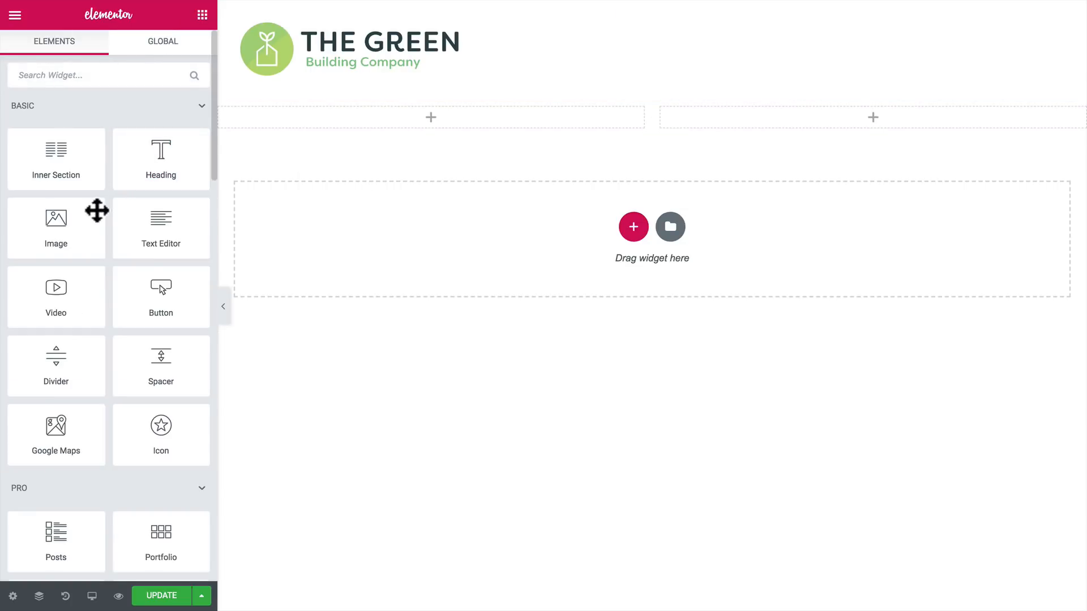
left_click_drag(148, 175, 272, 121)
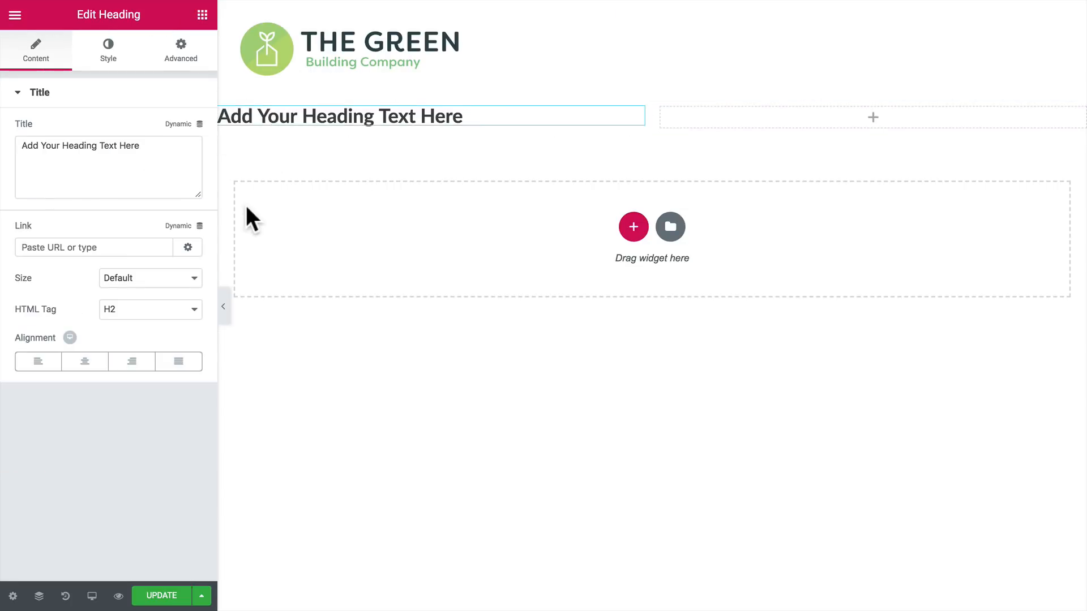
left_click(202, 15)
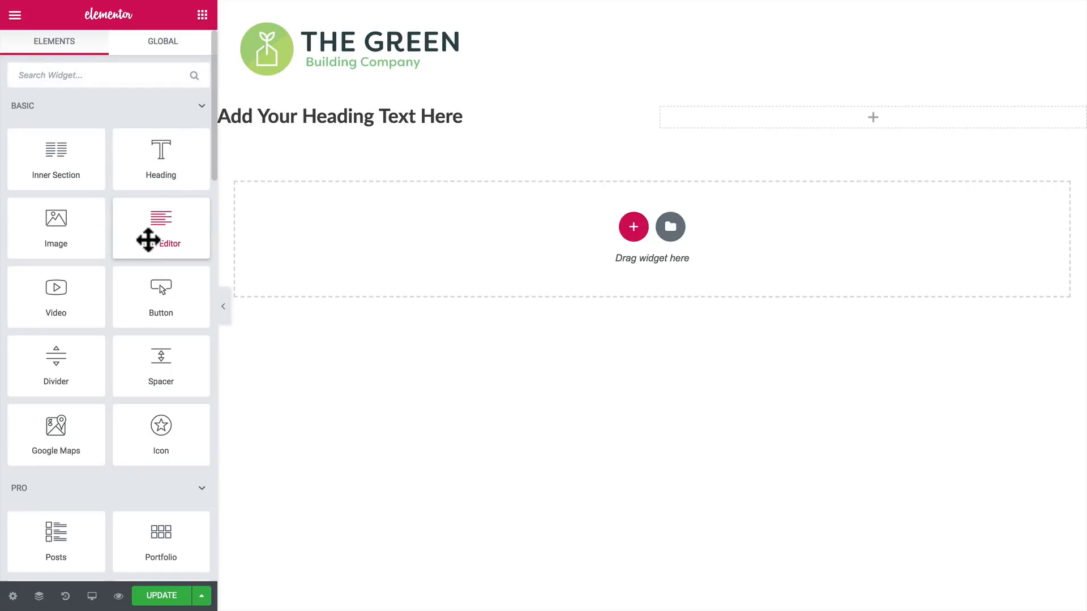
left_click_drag(146, 238, 289, 136)
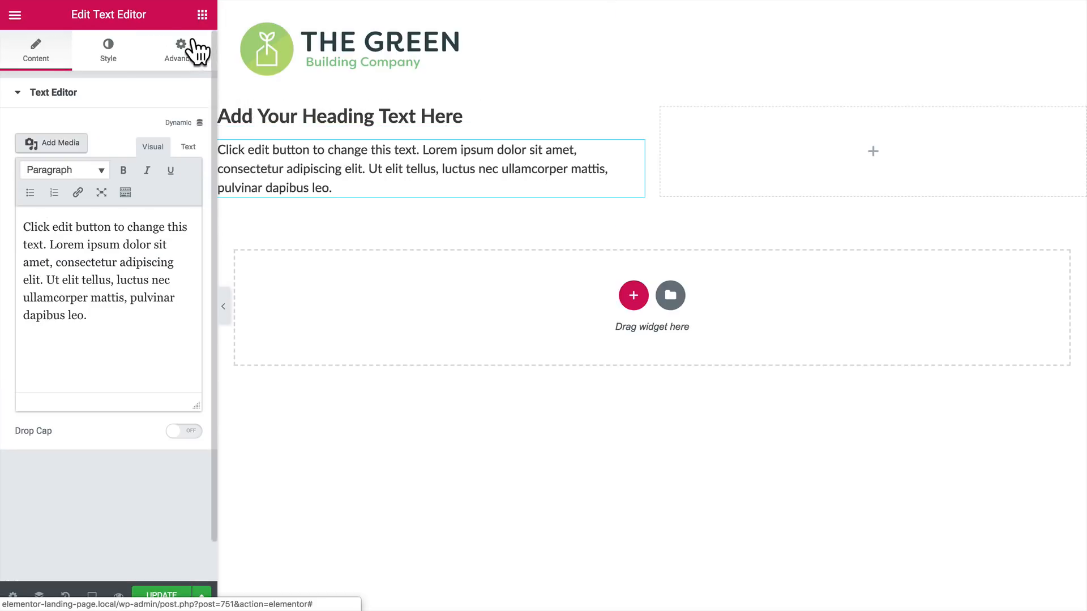
Step: Place an Image widget in the right column and a Button widget below the text in the left column
left_click(202, 15)
left_click_drag(70, 241, 743, 153)
left_click(203, 14)
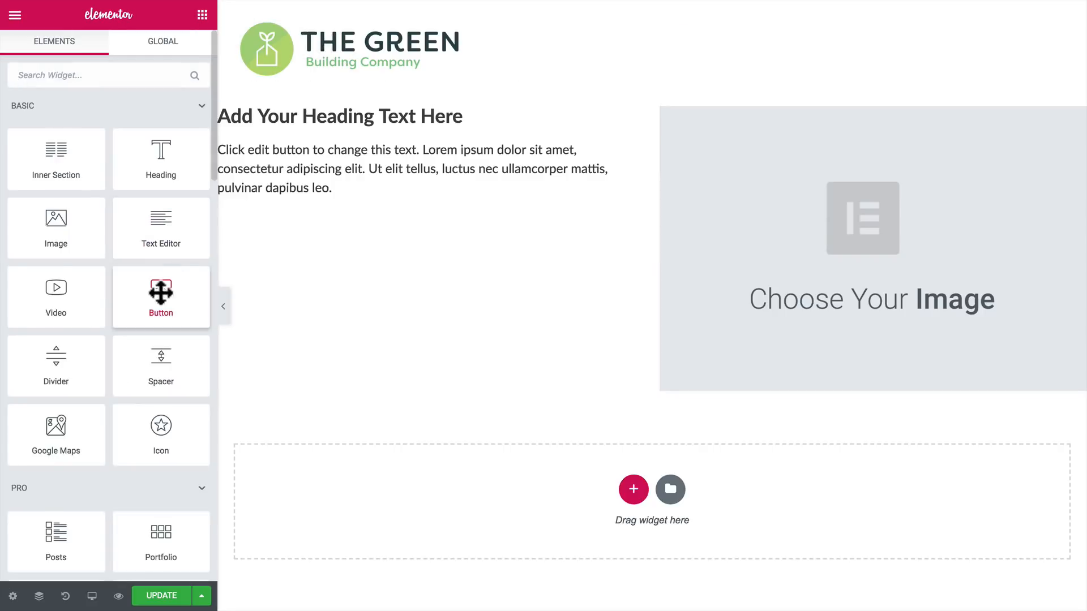
left_click_drag(160, 291, 295, 195)
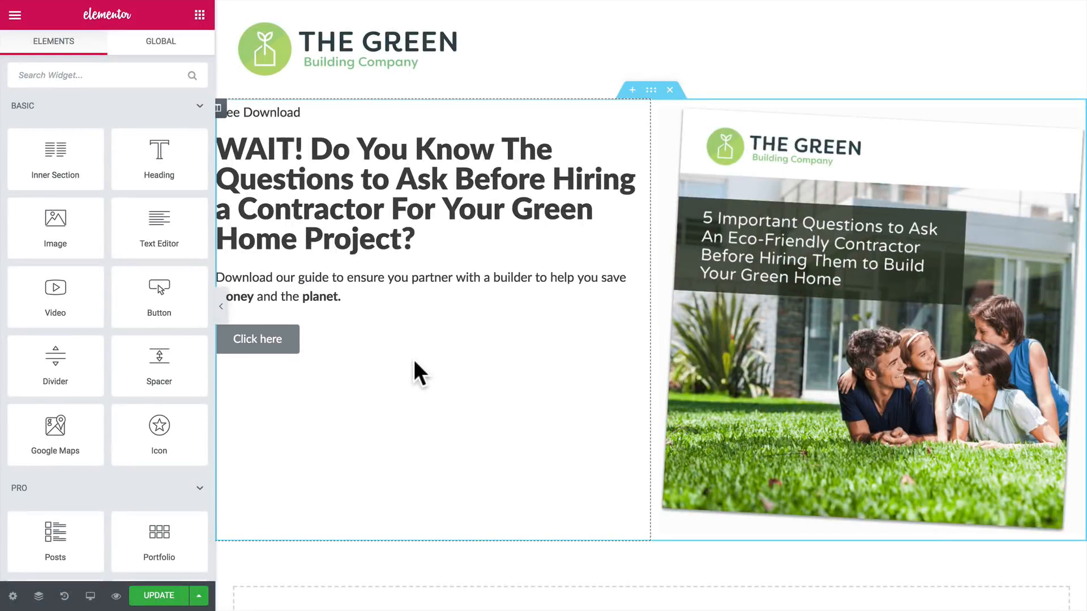
Step: Check the HTML tag settings of the "Free Download" line and of the main headline
left_click(283, 114)
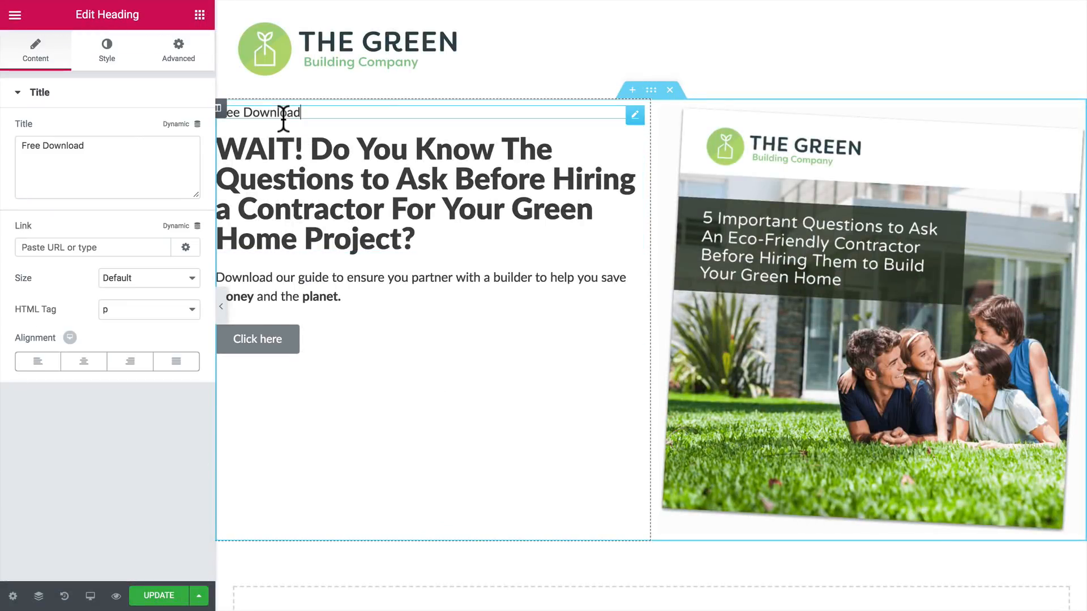
left_click(138, 313)
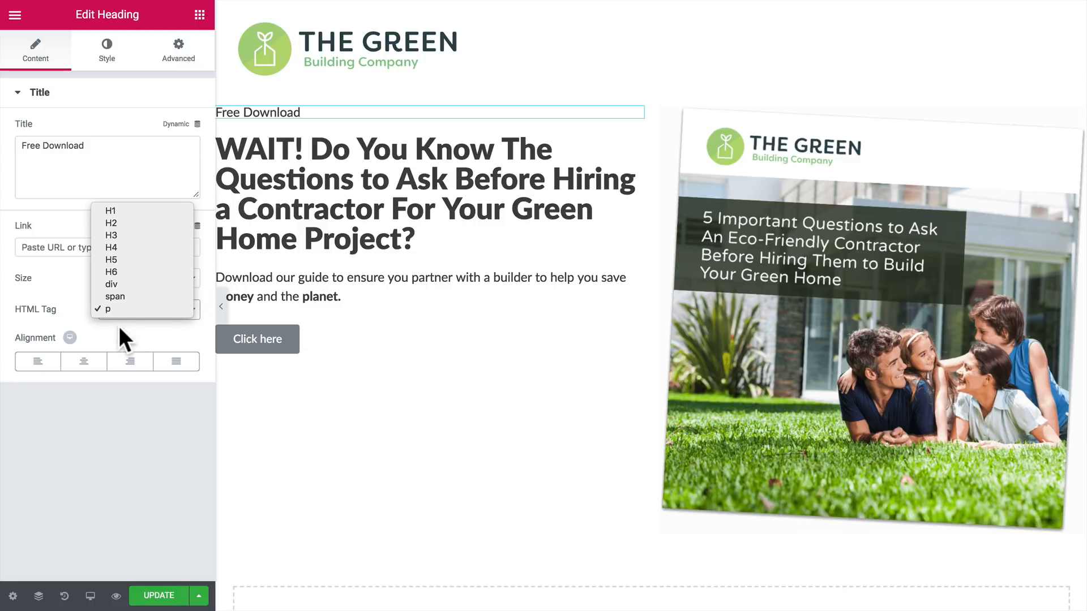
left_click(119, 326)
left_click(298, 198)
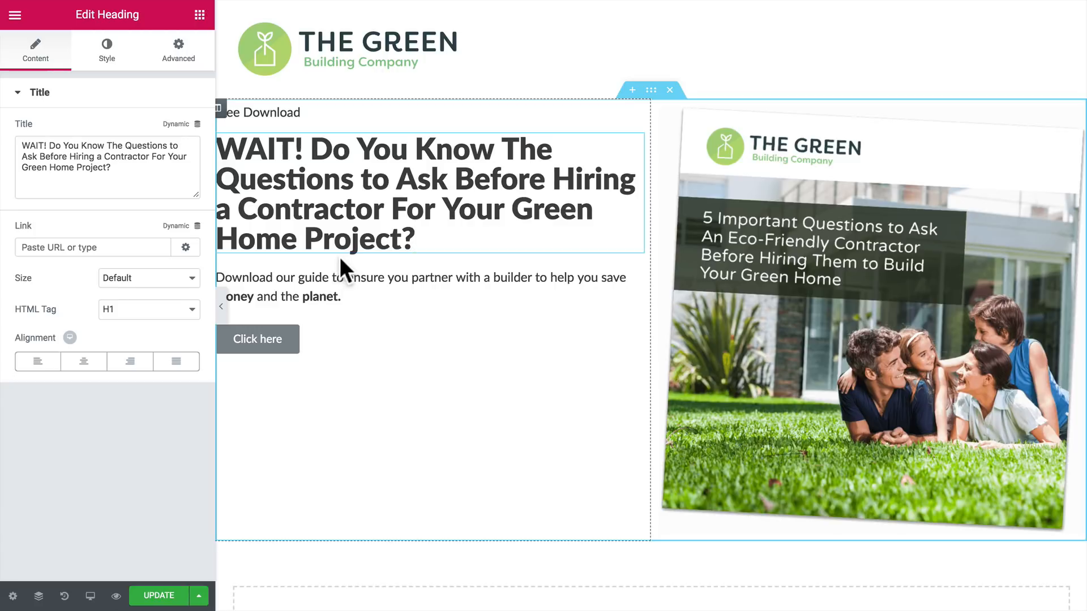
left_click(129, 314)
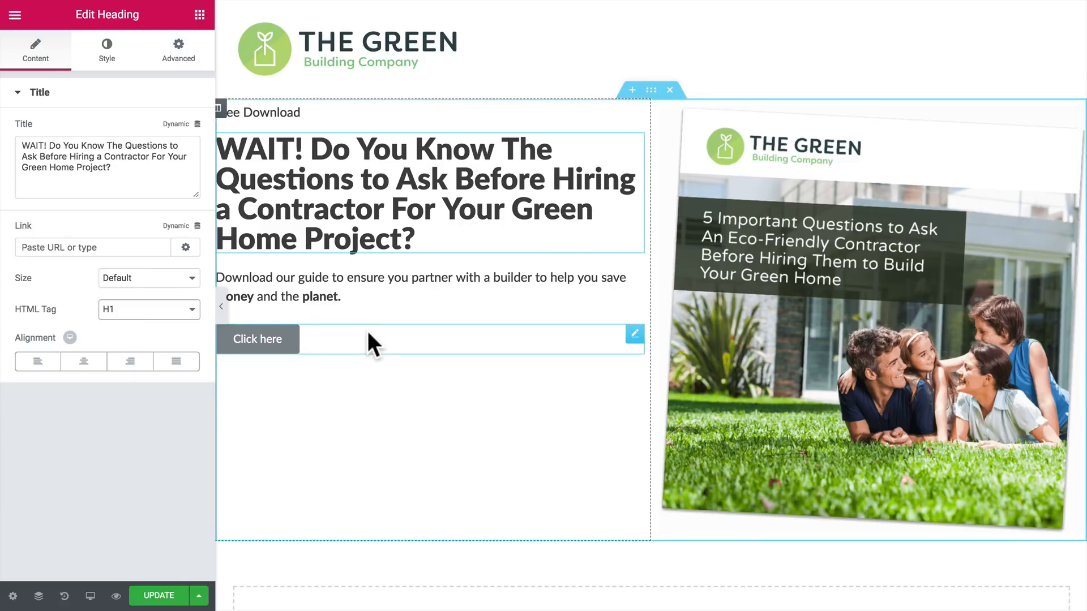
Step: Set the two-column section's background to the dark slate preset color #2f464c
left_click(651, 91)
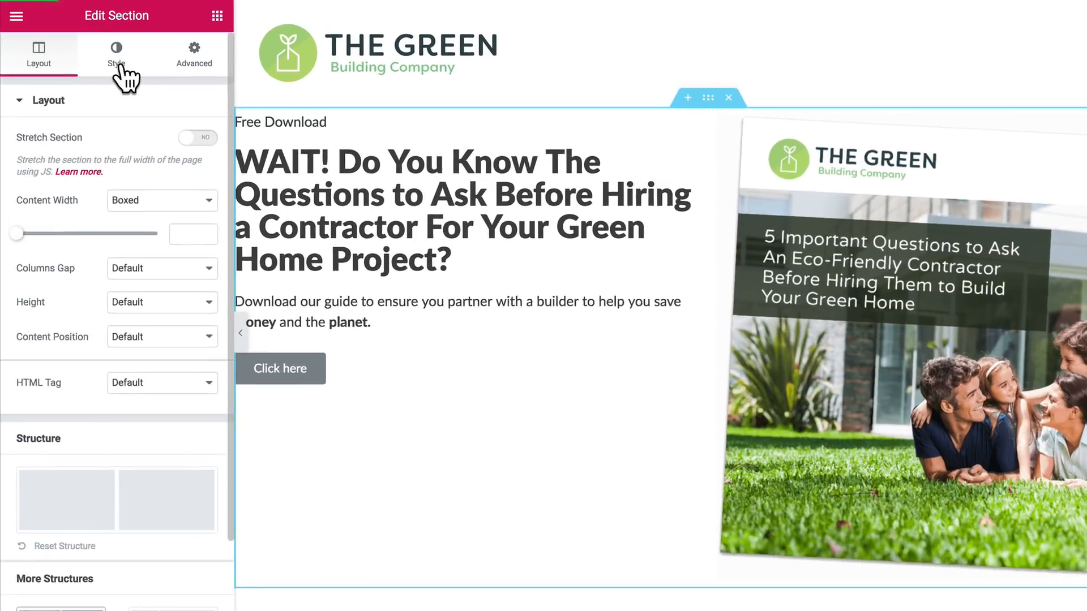
left_click(107, 56)
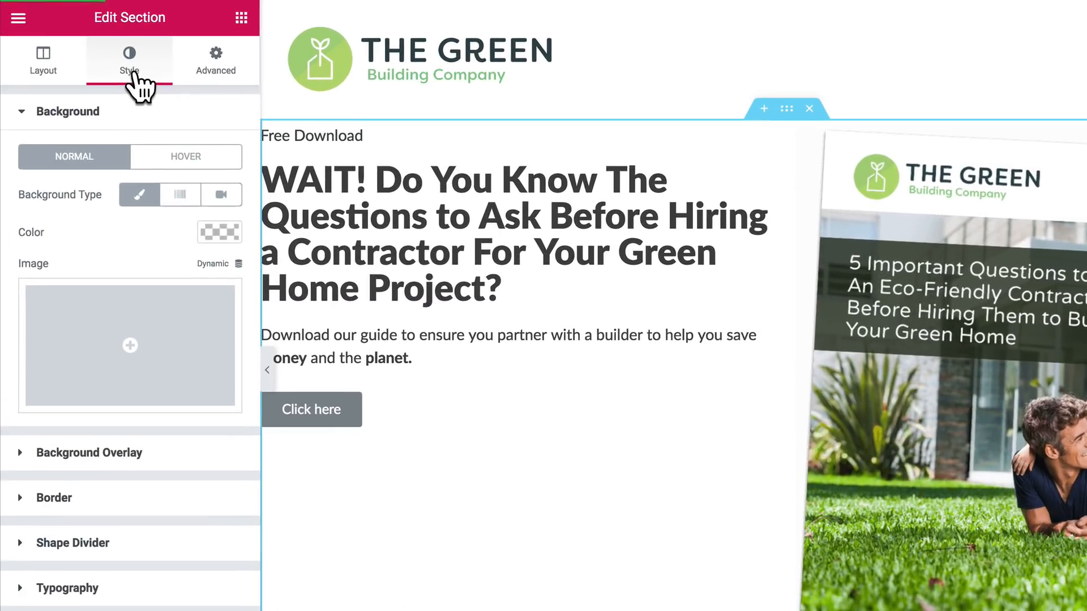
left_click(218, 232)
left_click(101, 445)
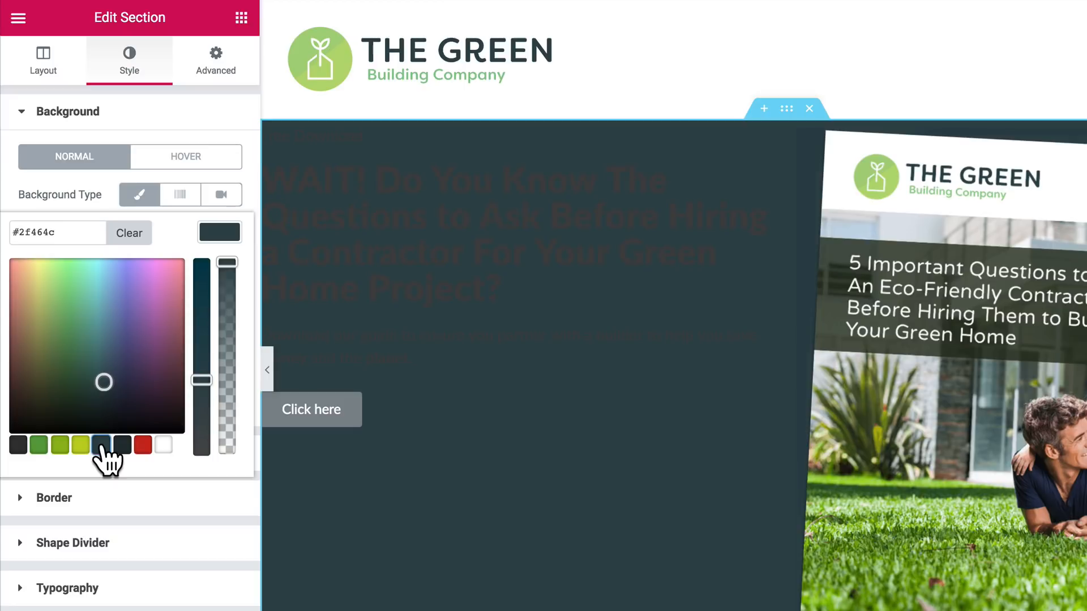
Step: Check the individual style settings of the "Free Download" line, the main headline and the paragraph below it
left_click(382, 137)
left_click(134, 71)
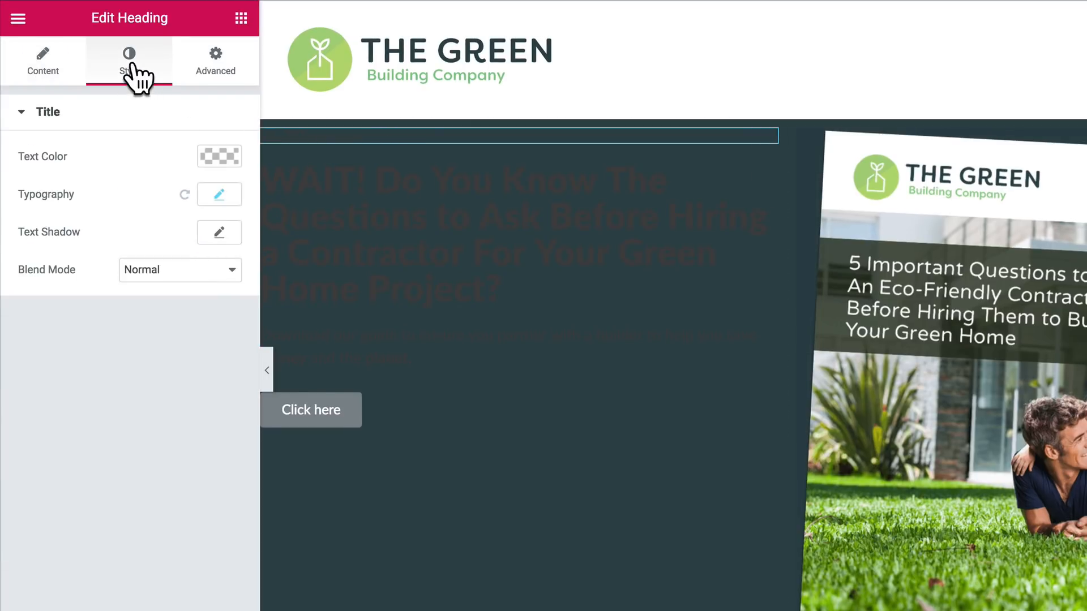
left_click(327, 194)
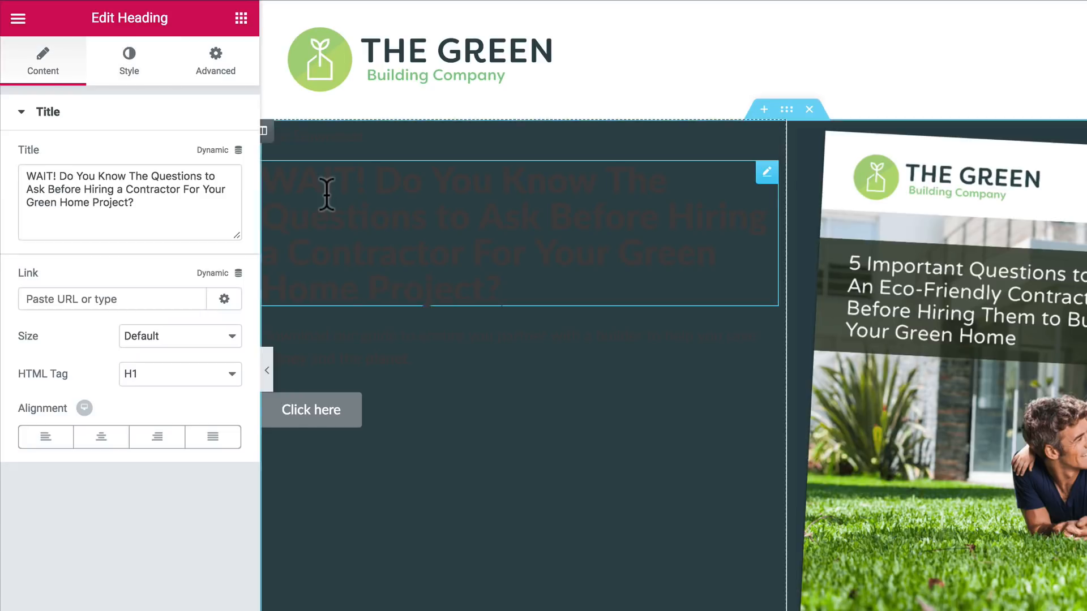
left_click(129, 70)
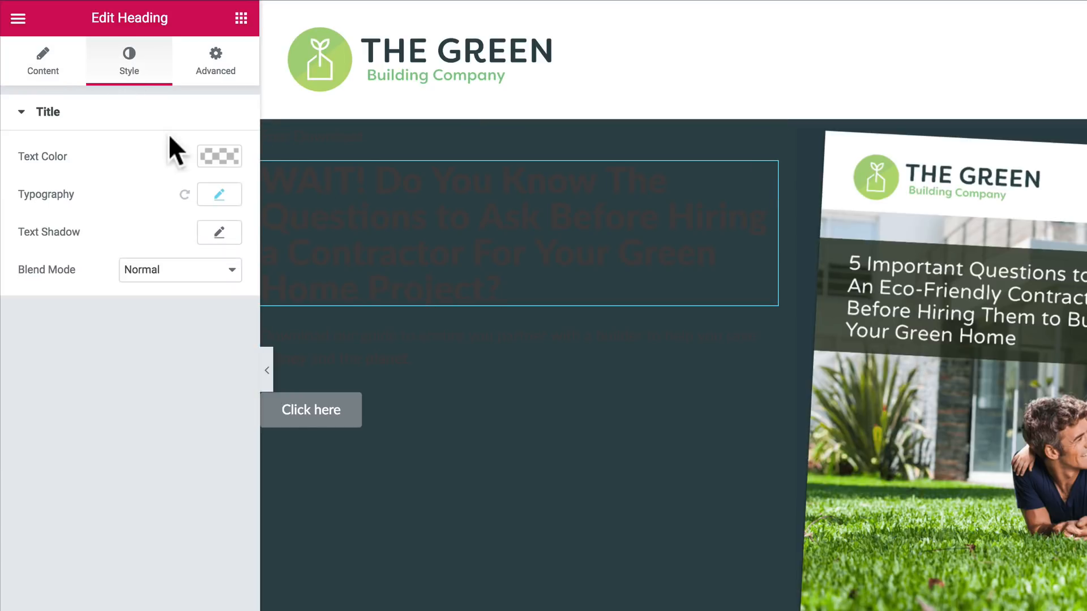
left_click(317, 340)
left_click(127, 70)
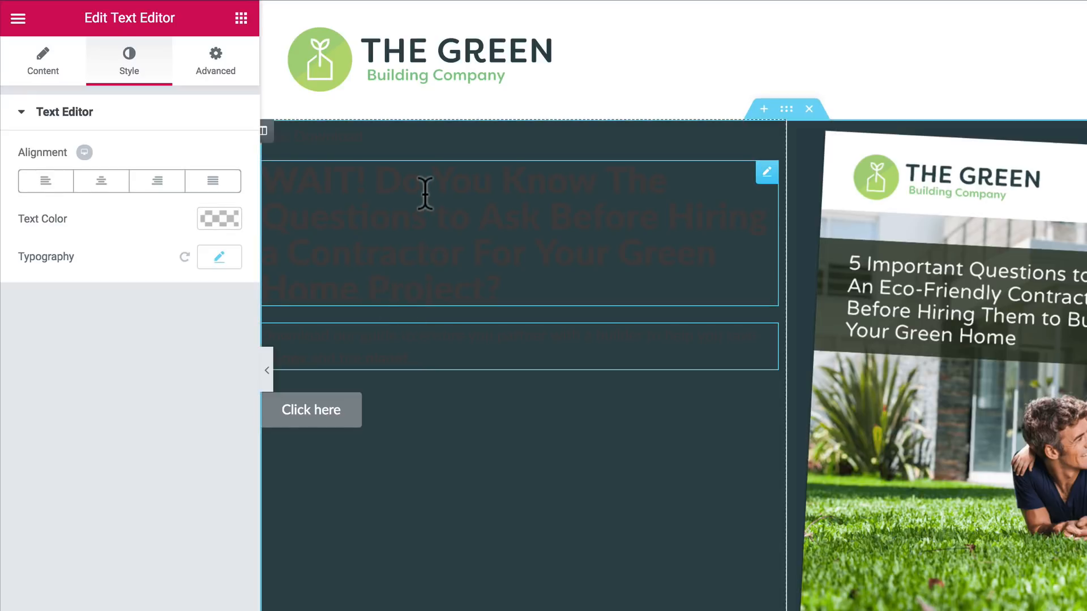
Step: Set the two-column section's heading color and text color to the white preset in its typography settings
left_click(785, 112)
left_click(145, 79)
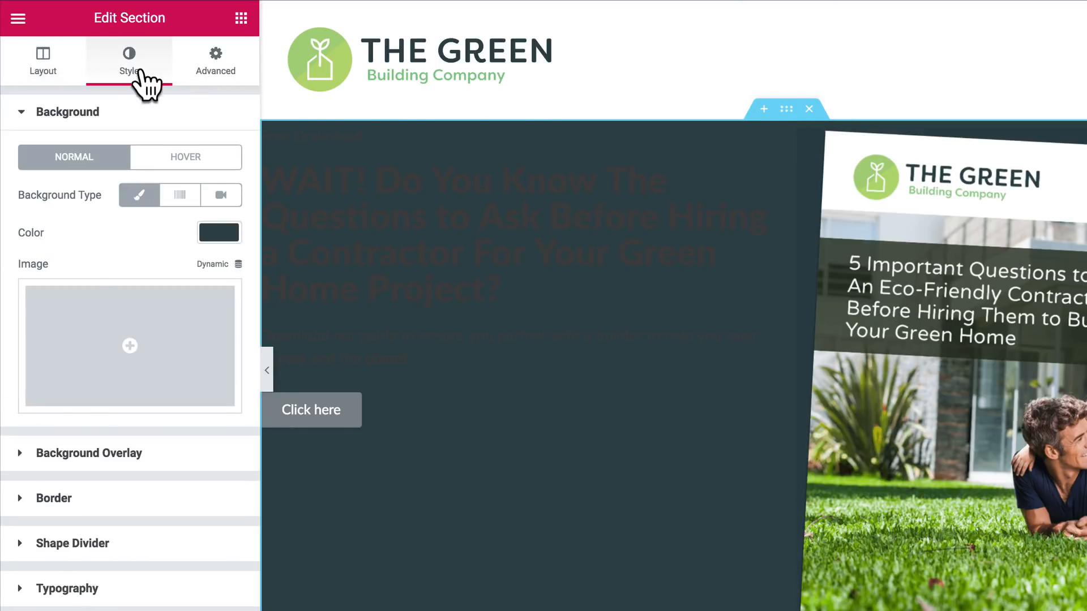
left_click(31, 589)
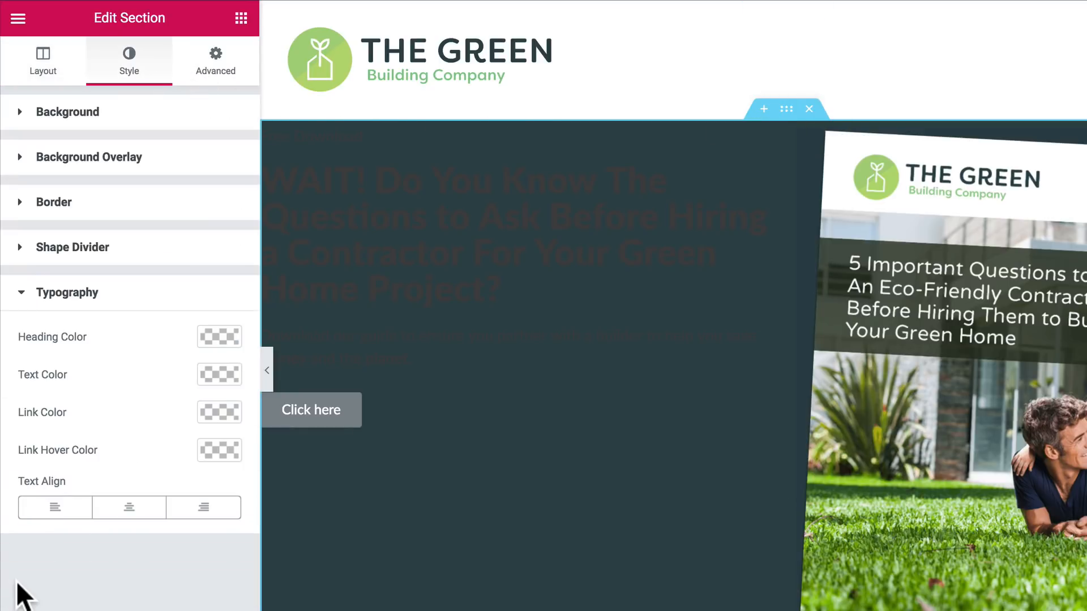
left_click(219, 337)
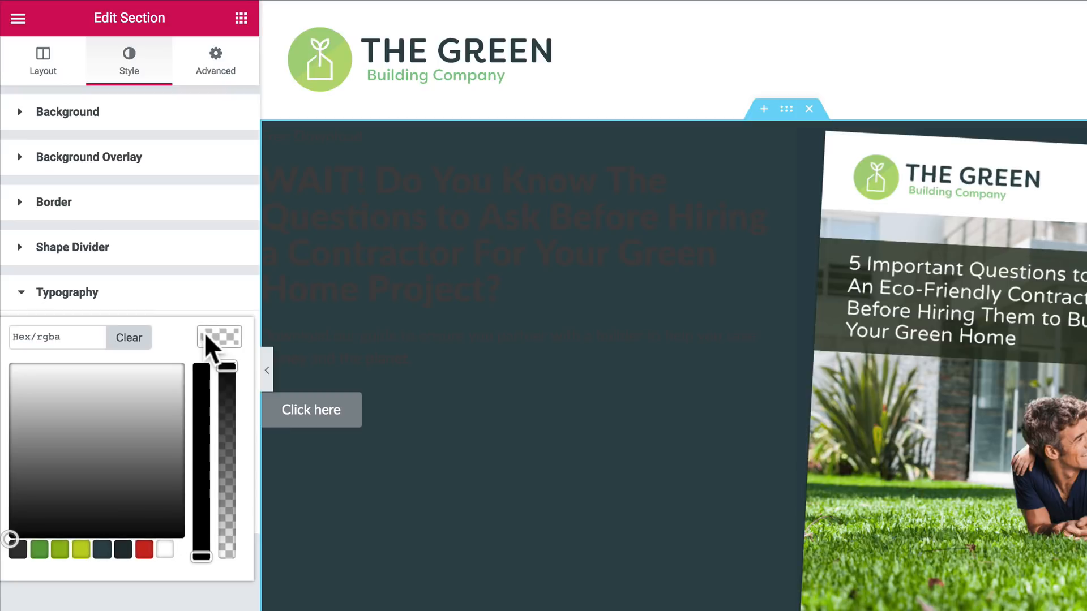
left_click(164, 549)
left_click(150, 600)
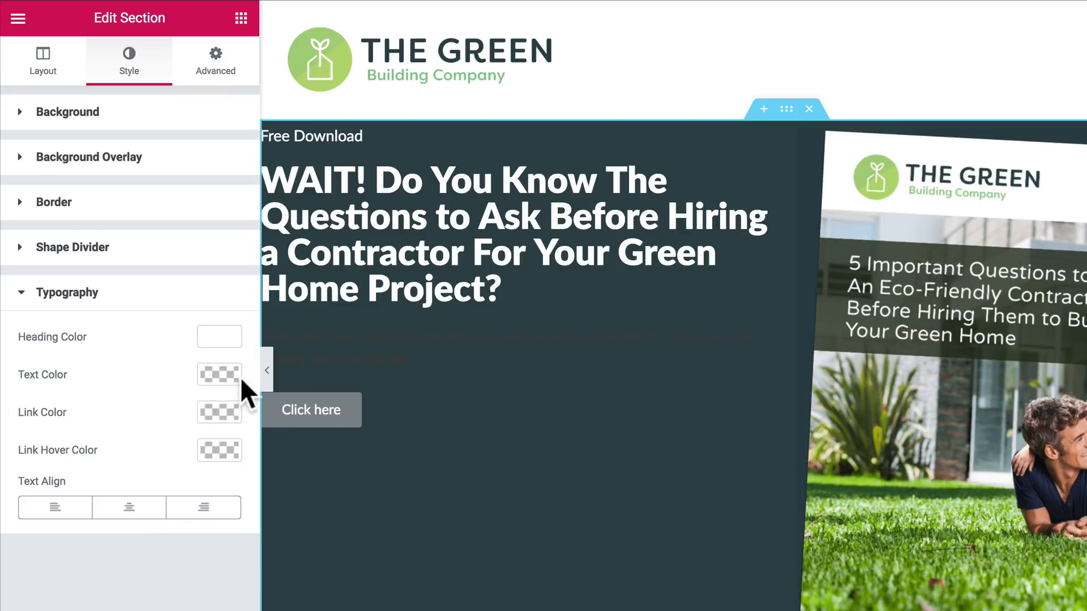
left_click(218, 374)
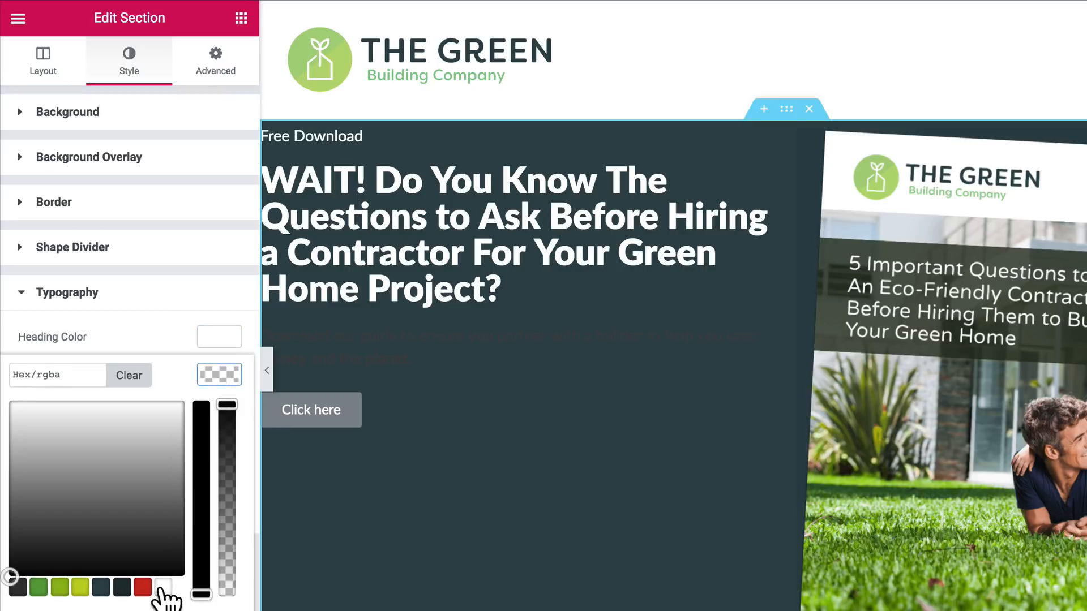
left_click(163, 589)
left_click(152, 609)
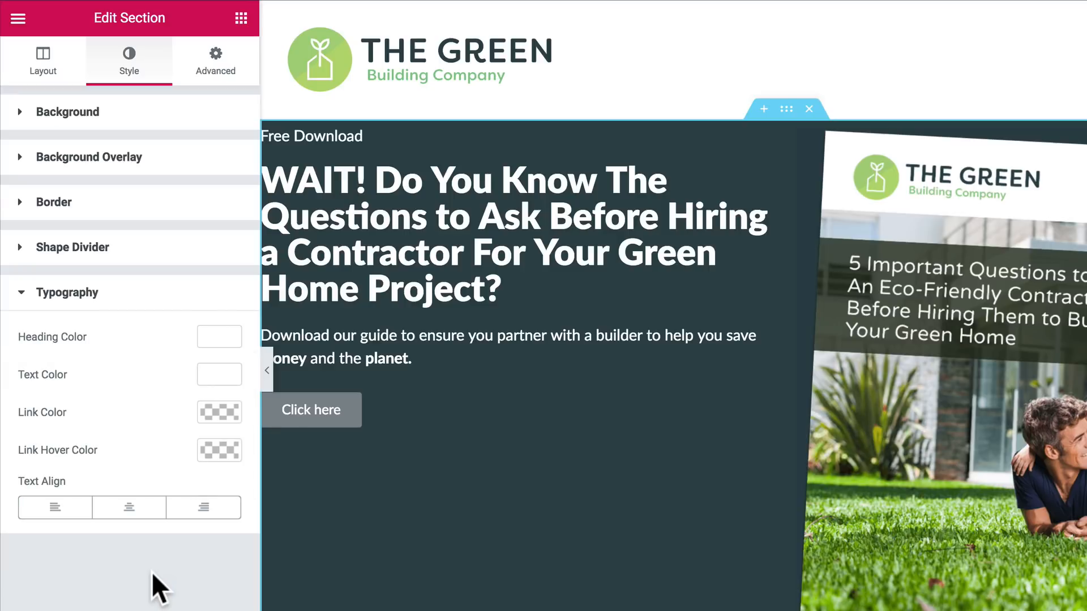
Step: Set the button's size to Large and its alignment to justified so it fills the column width
left_click(392, 417)
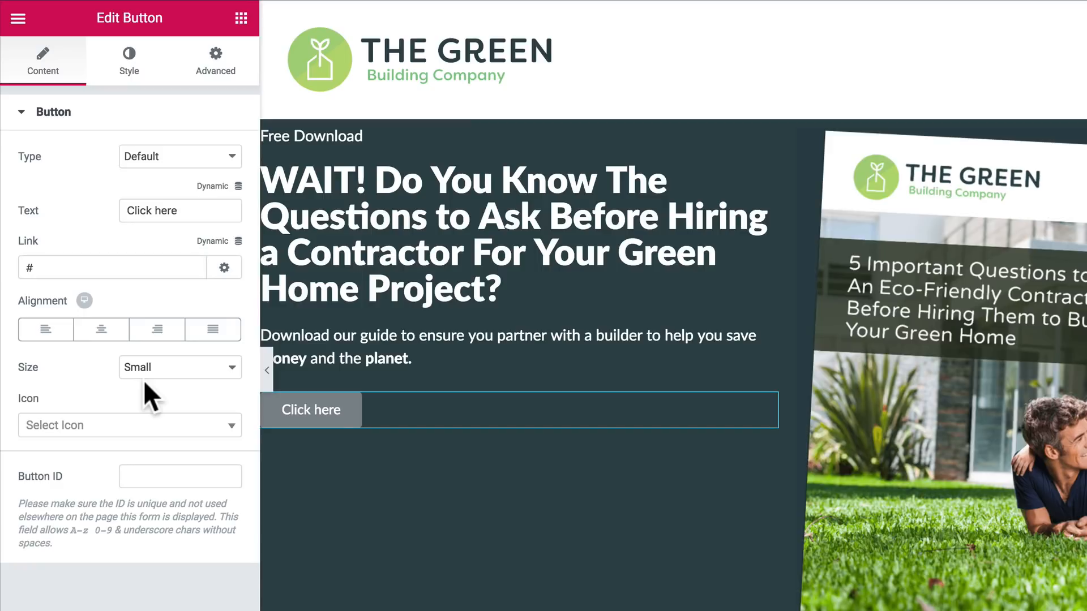
left_click(154, 368)
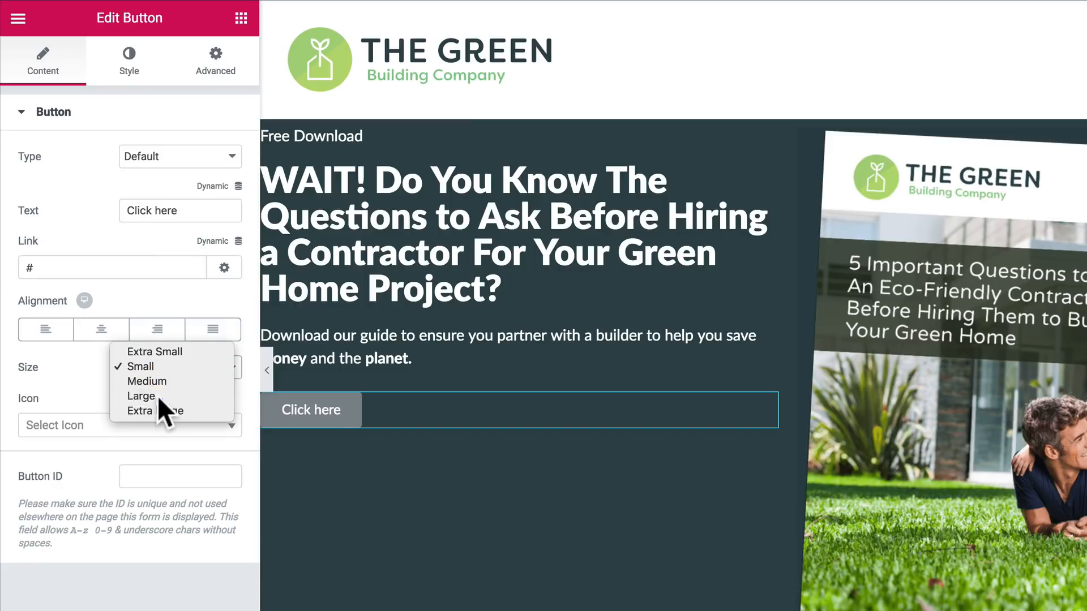
left_click(157, 396)
left_click(236, 337)
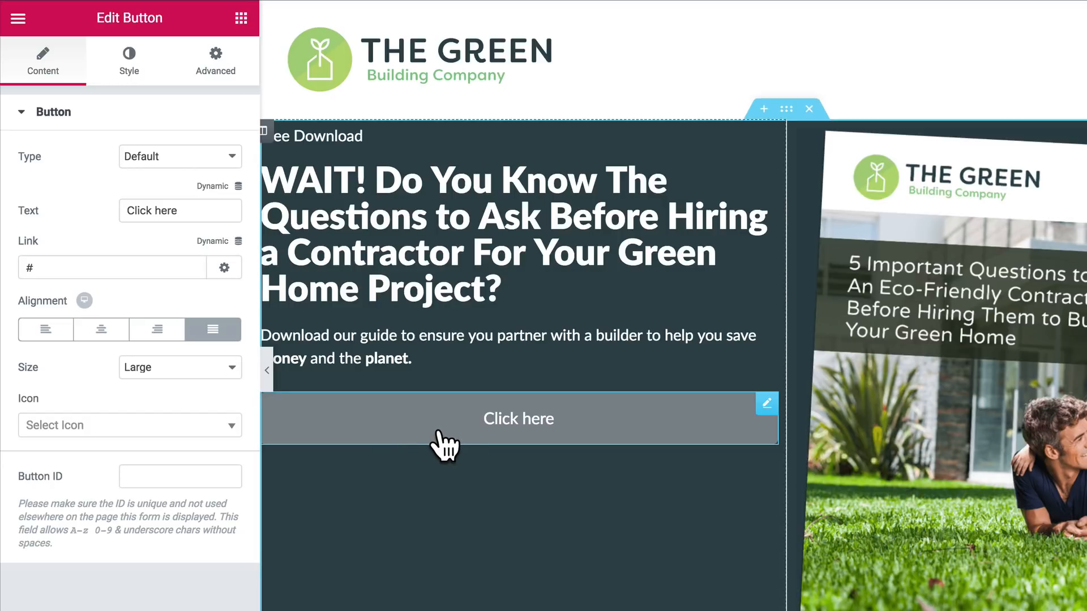
Step: Change the button's text to "Send Me My Free Guide"
left_click(172, 202)
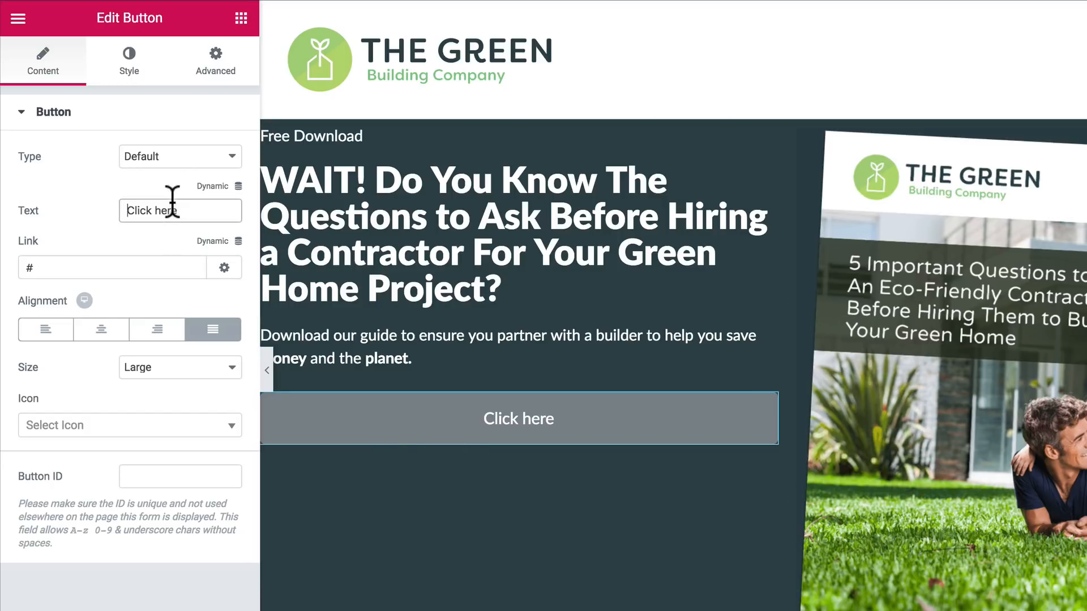
triple_click(173, 201)
type("Send M")
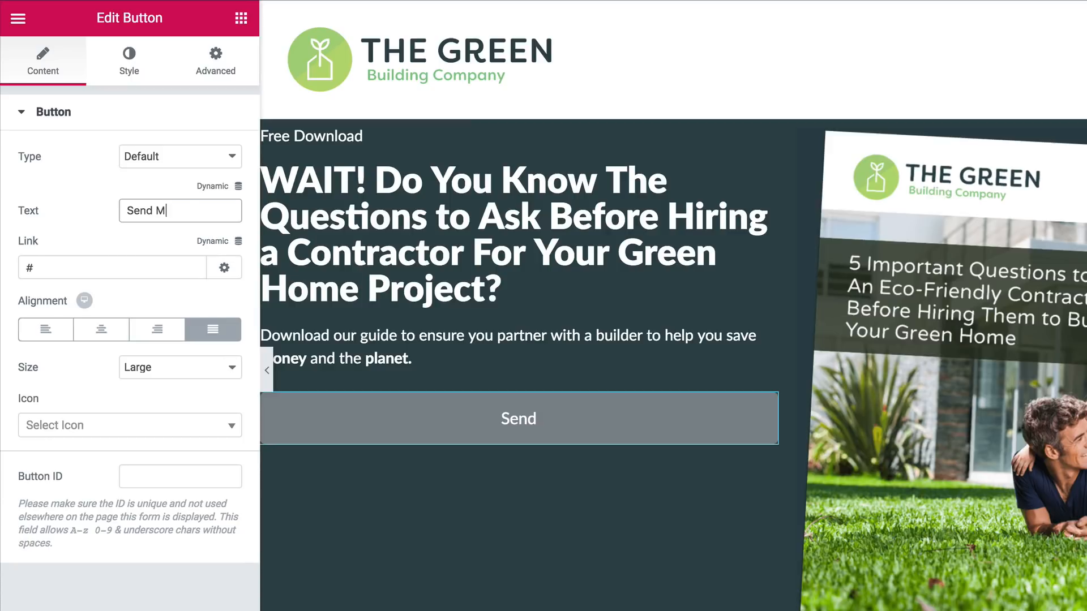
type("e My Free Guide")
Step: Give the button the red preset background #cc2921 and set its text transform to Uppercase
left_click(127, 80)
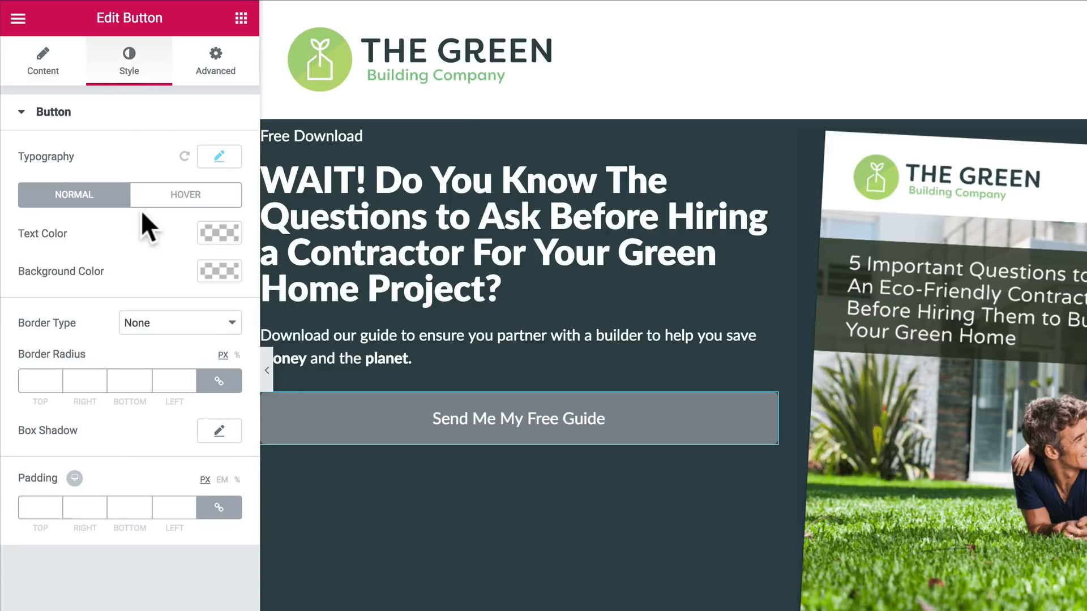
left_click(218, 271)
left_click(142, 484)
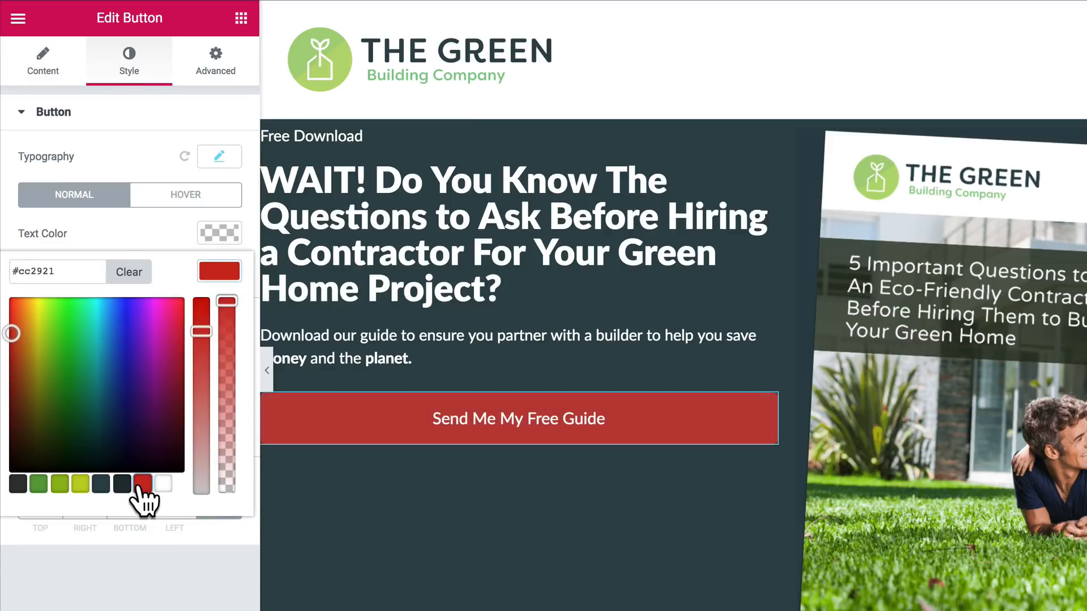
left_click(128, 571)
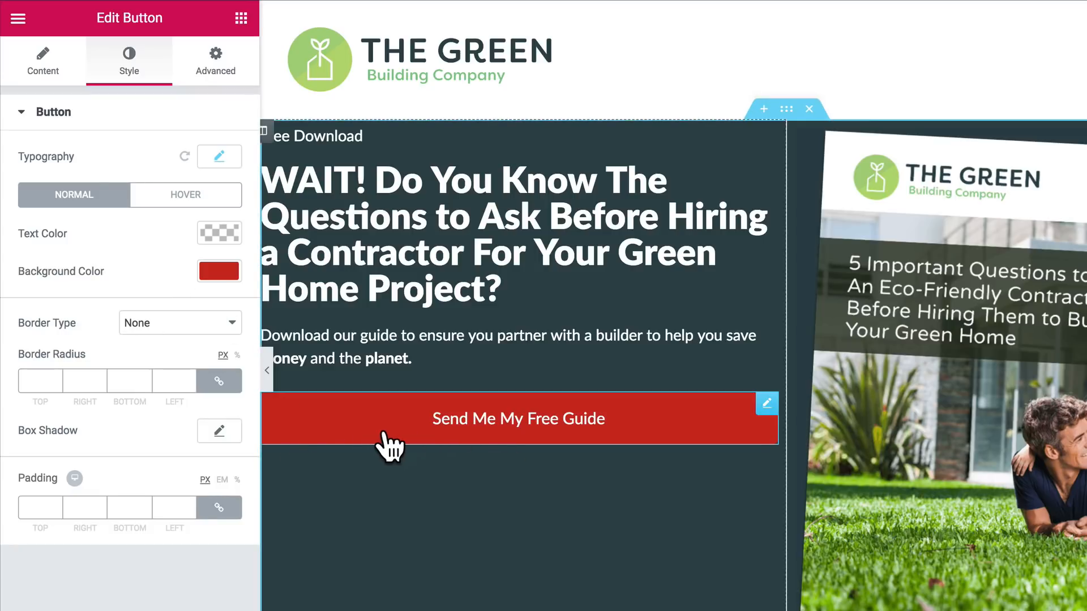
left_click(218, 158)
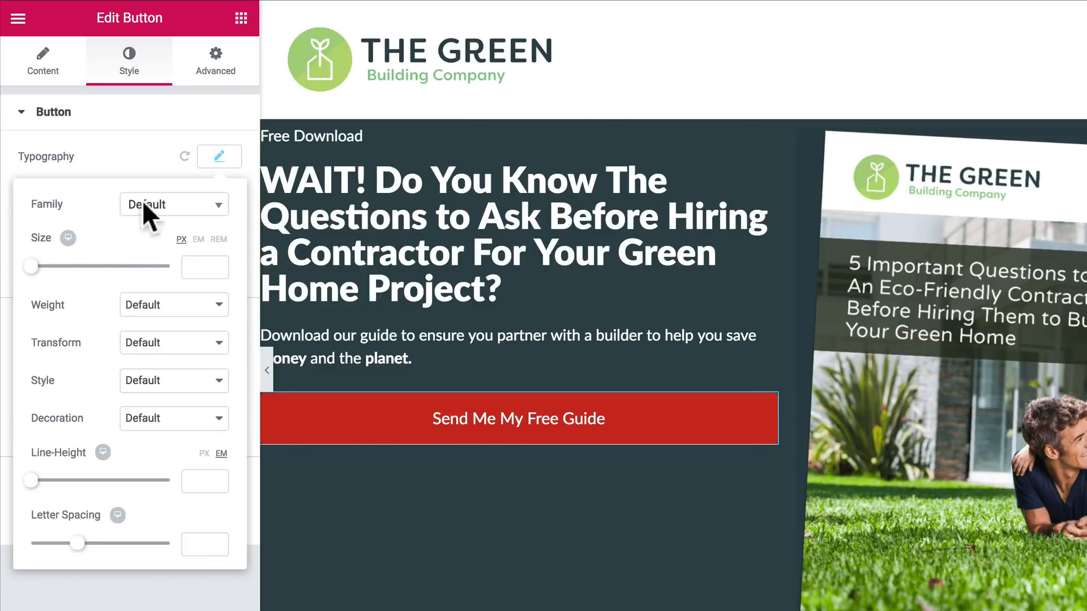
left_click(146, 344)
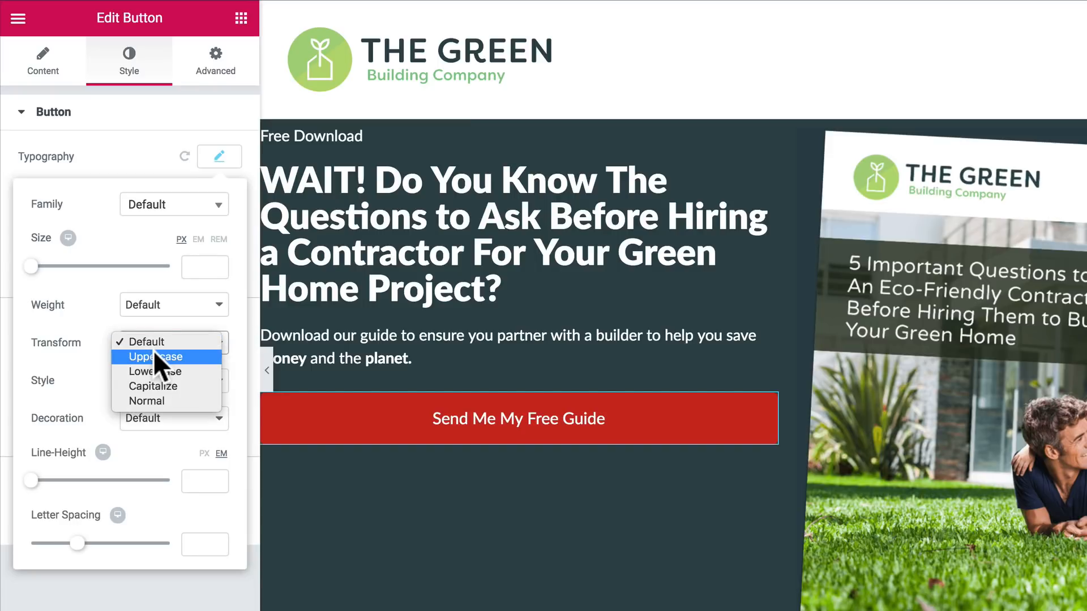
left_click(154, 354)
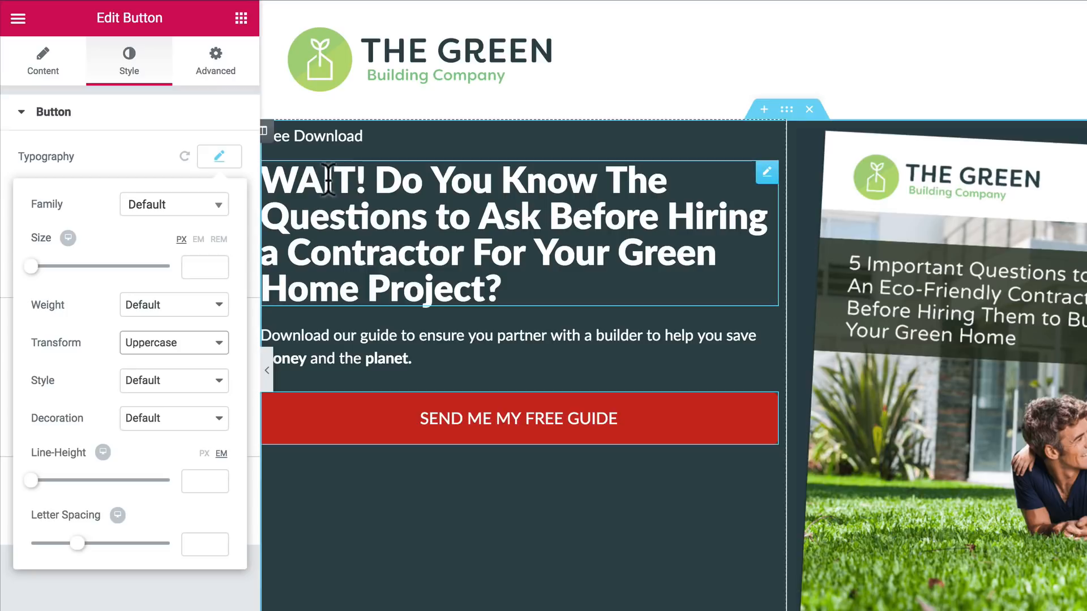
Step: Set the text color of the "Free Download" line to the lime-green preset
left_click(321, 136)
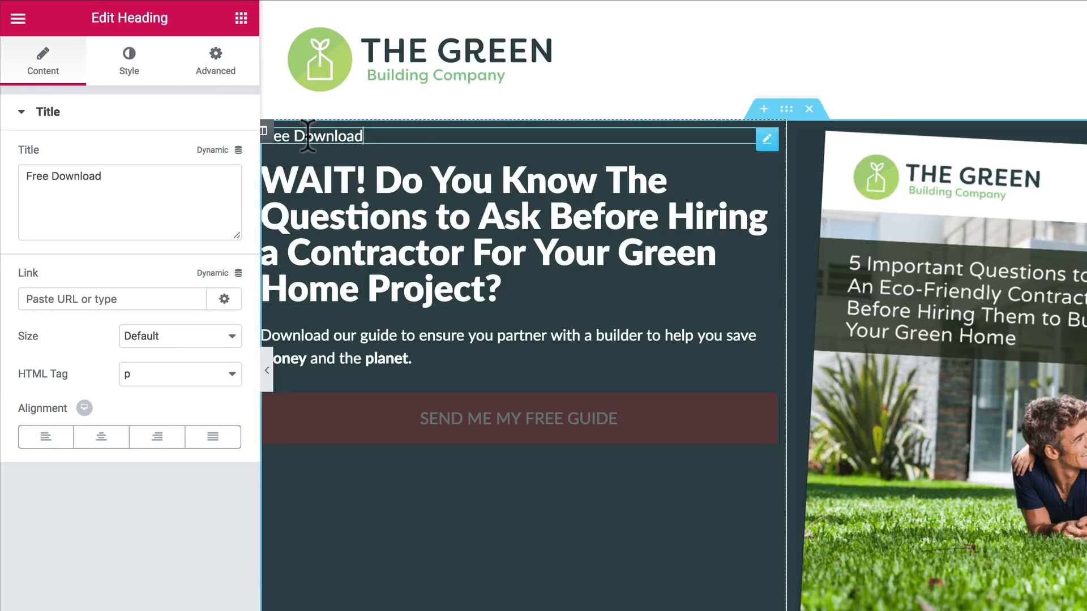
left_click(127, 65)
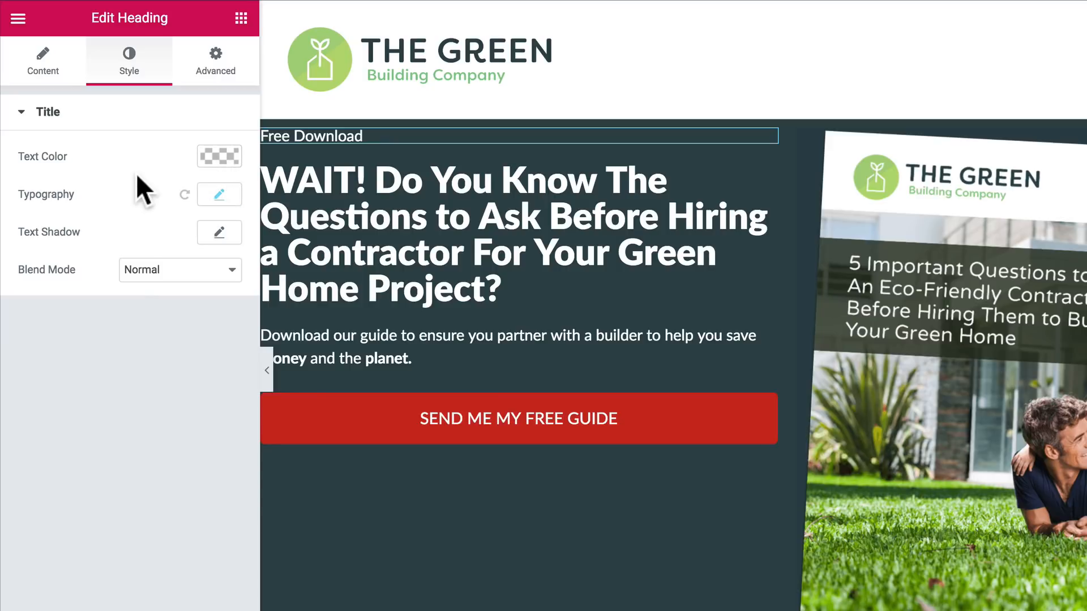
left_click(211, 158)
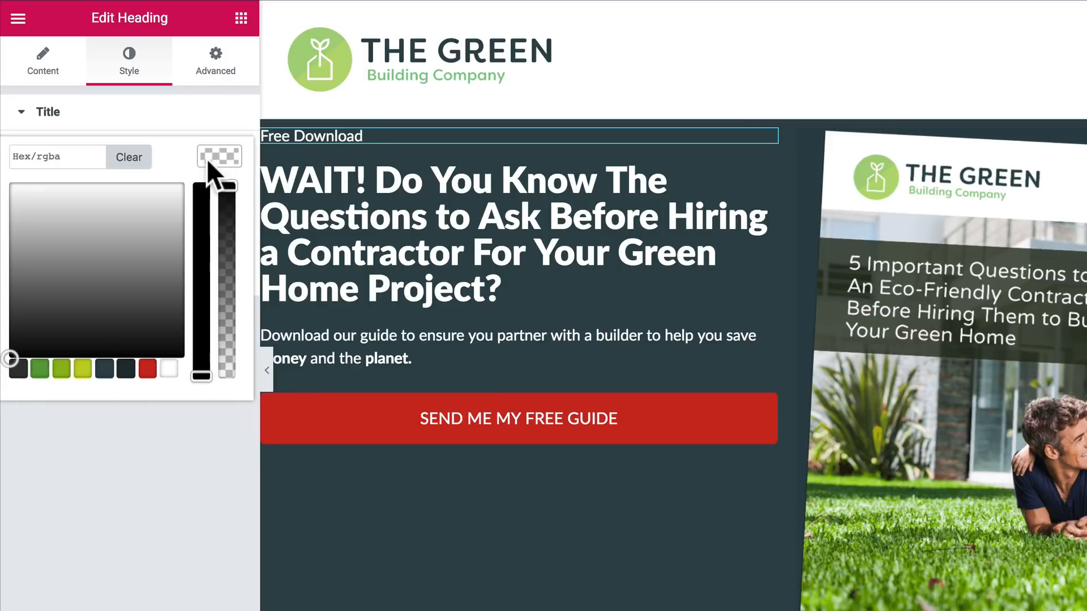
left_click(80, 370)
left_click(97, 403)
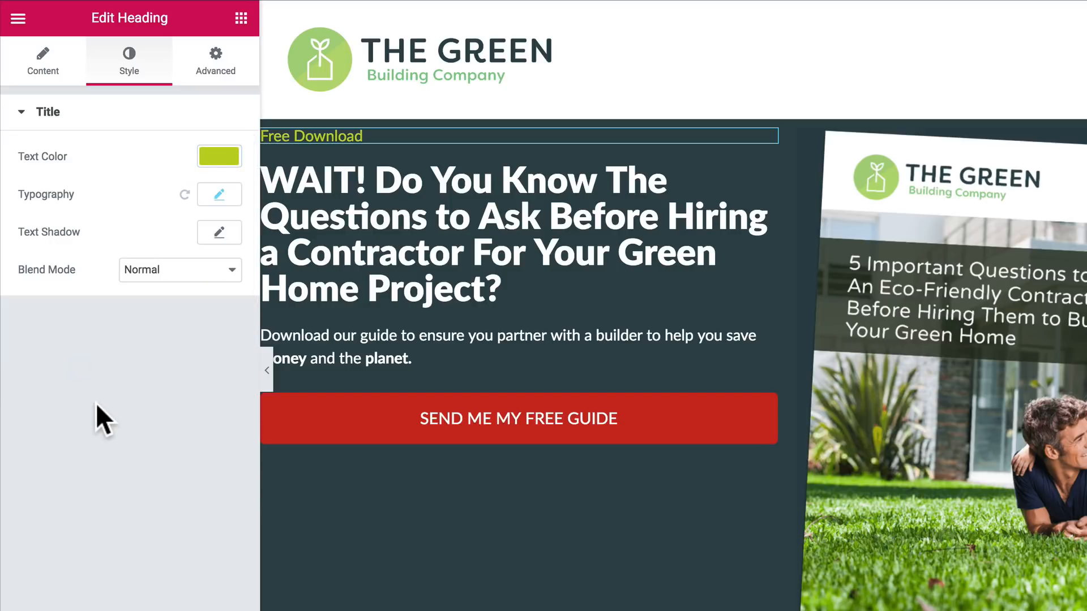
Step: Set the "Free Download" line's typography to Uppercase with a letter spacing of 2.3
left_click(218, 195)
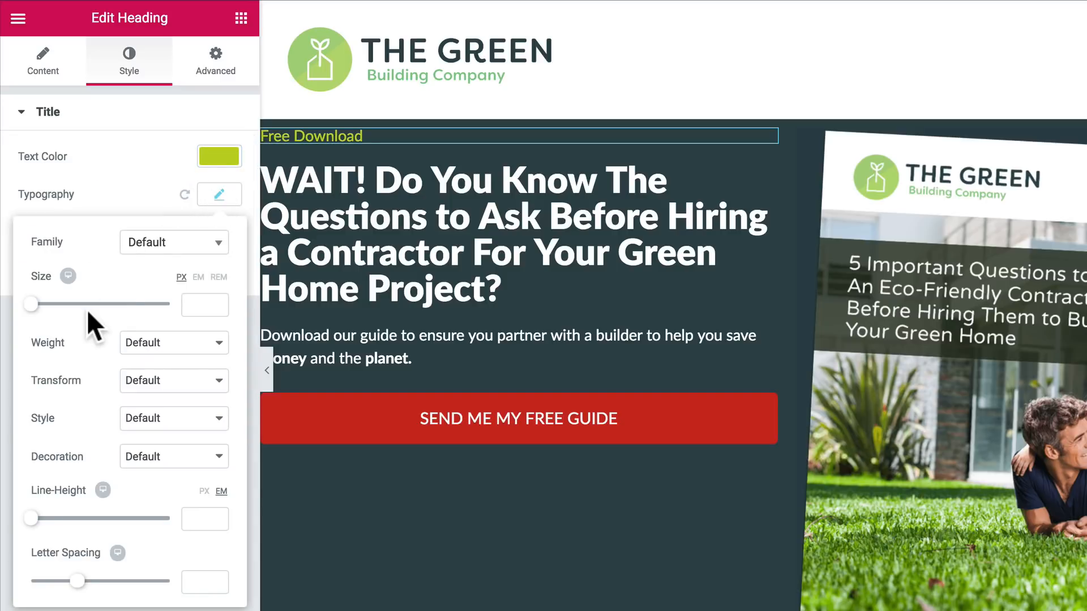
left_click(160, 380)
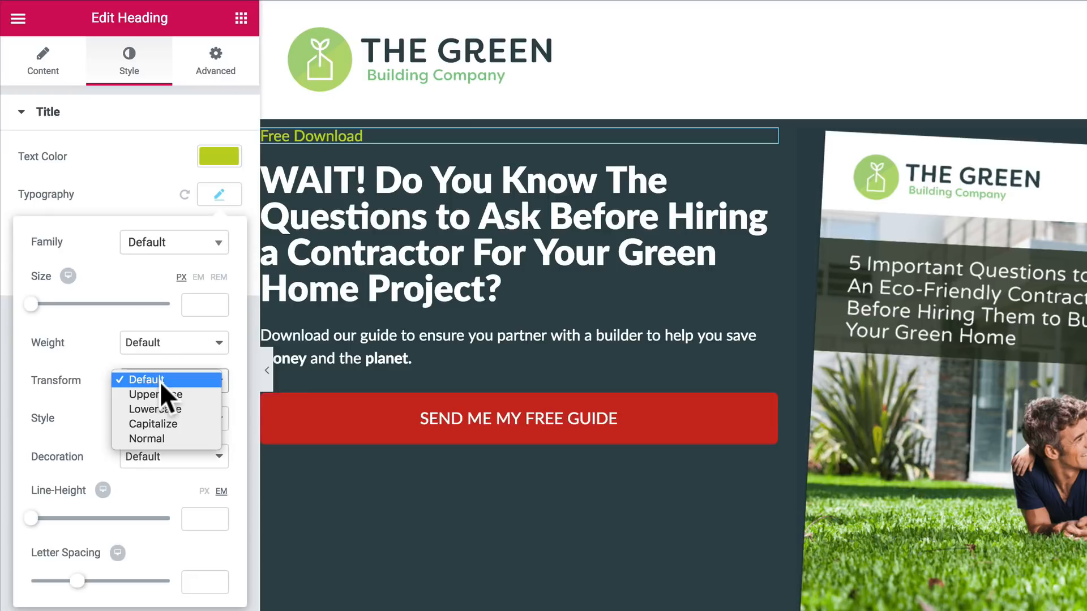
left_click(159, 395)
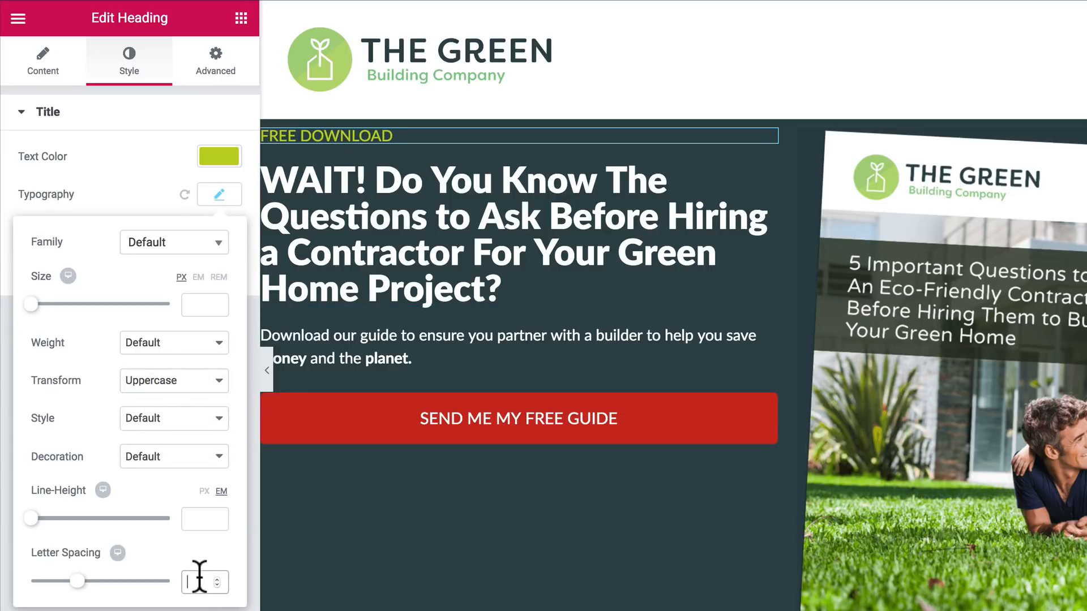
key("Up")
key("Up")
key("Up")
key("Up")
key("Up")
key("Up")
key("Up")
key("Up")
key("Up")
key("Up")
key("Up")
key("Up")
key("Up")
key("Up")
key("Up")
key("Up")
key("Up")
key("Up")
key("Up")
key("Up")
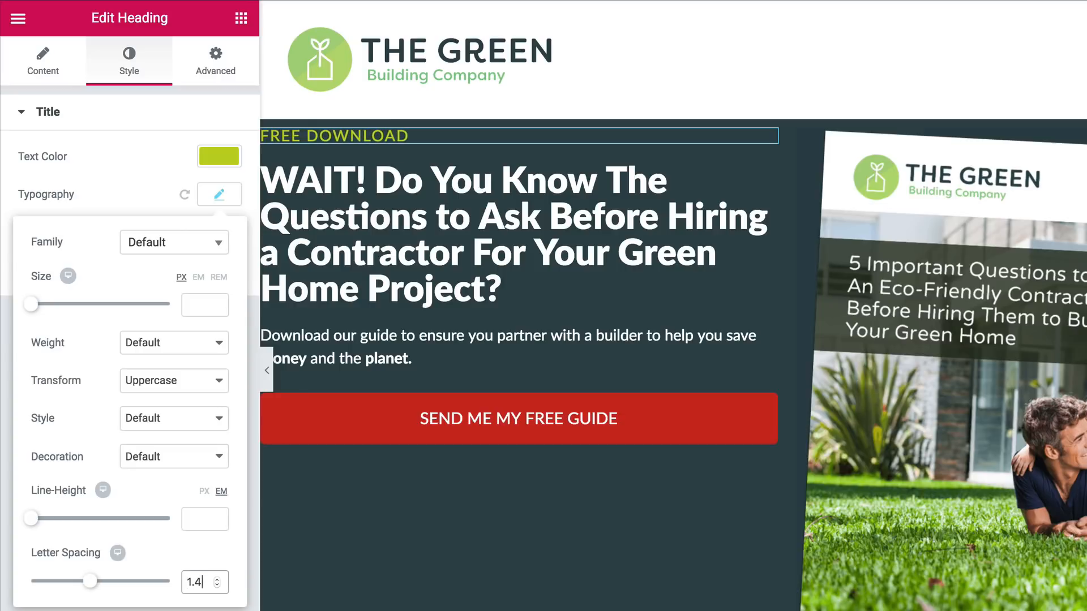
key("Up")
key("Up")
key("Up")
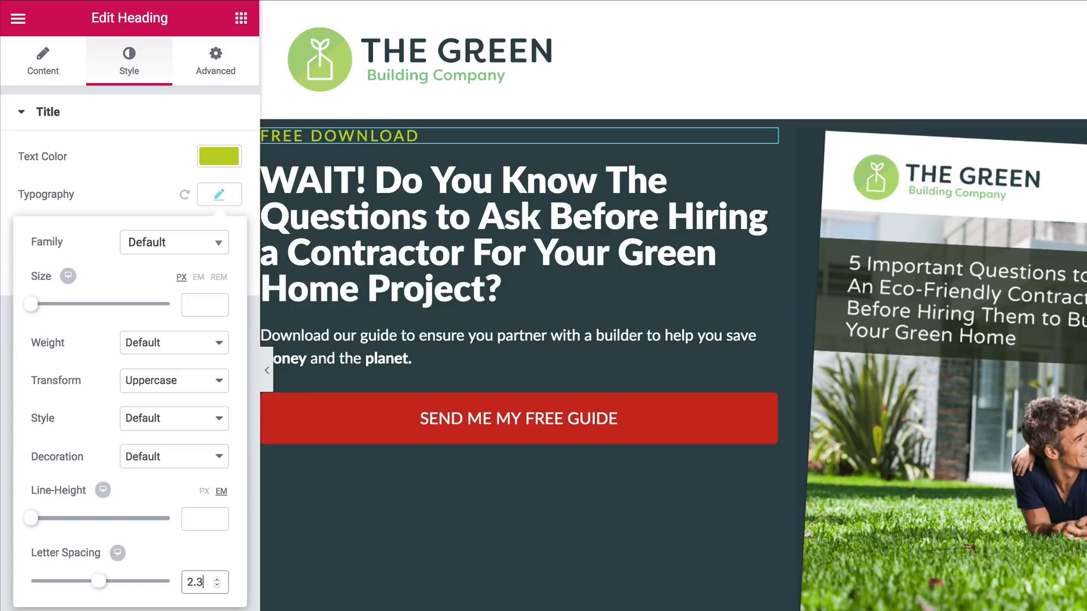
Step: Set the font size of the main "WAIT!" headline to 43 px
left_click(325, 252)
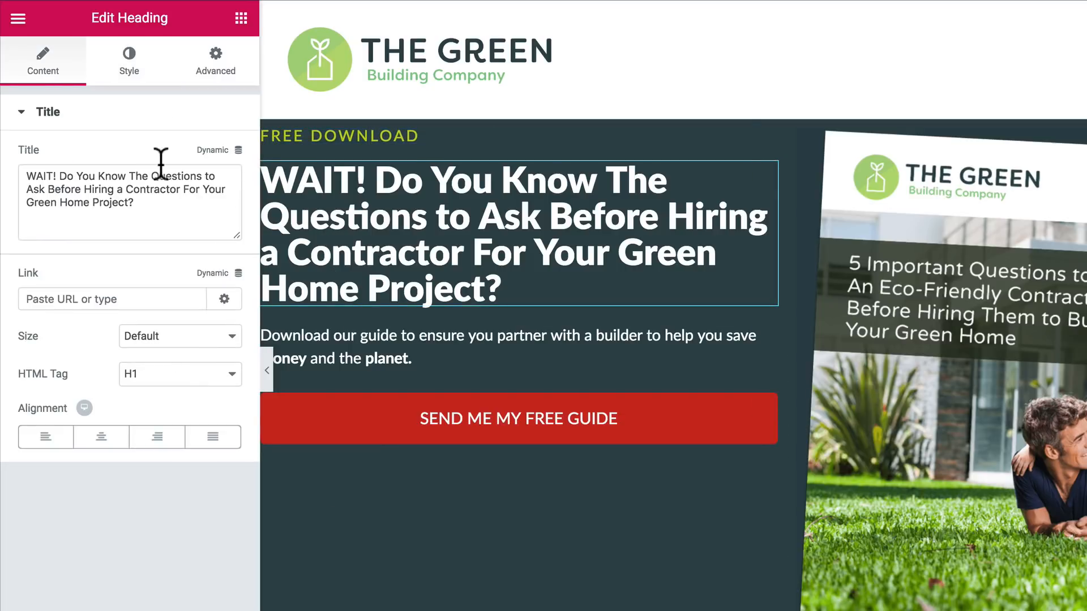
left_click(127, 73)
left_click(219, 194)
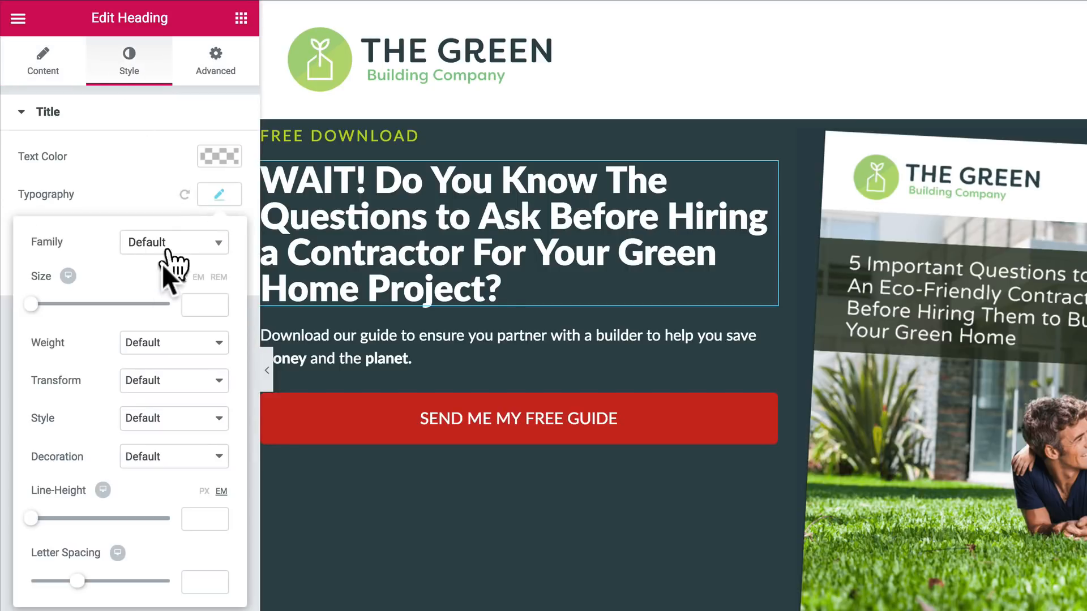
left_click(201, 301)
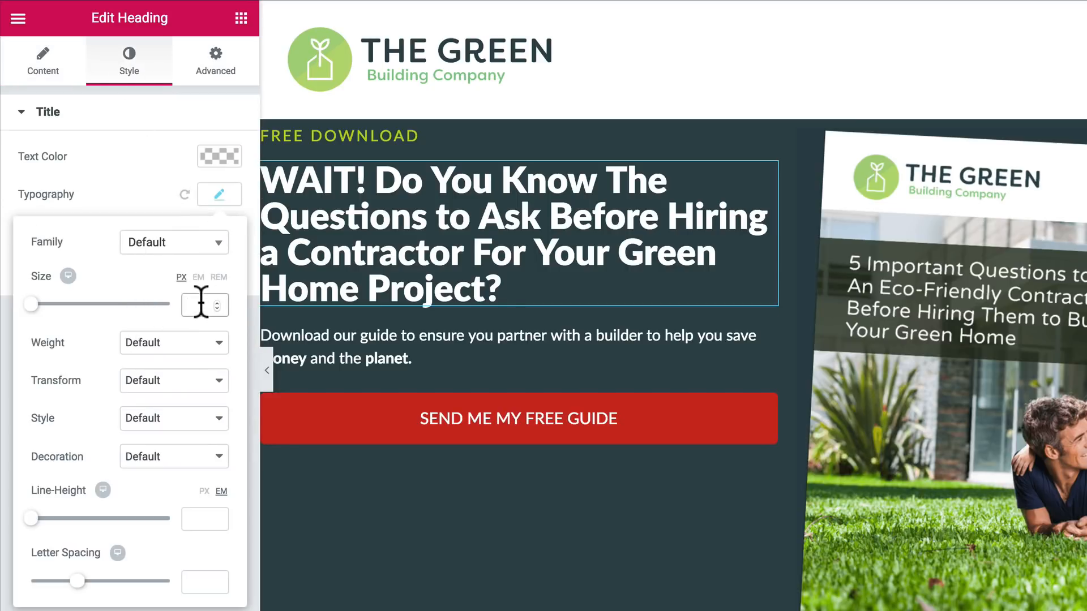
type("30")
key("Up")
key("Up")
key("Up")
key("Up")
key("Up")
key("Up")
key("Up")
key("Up")
key("Up")
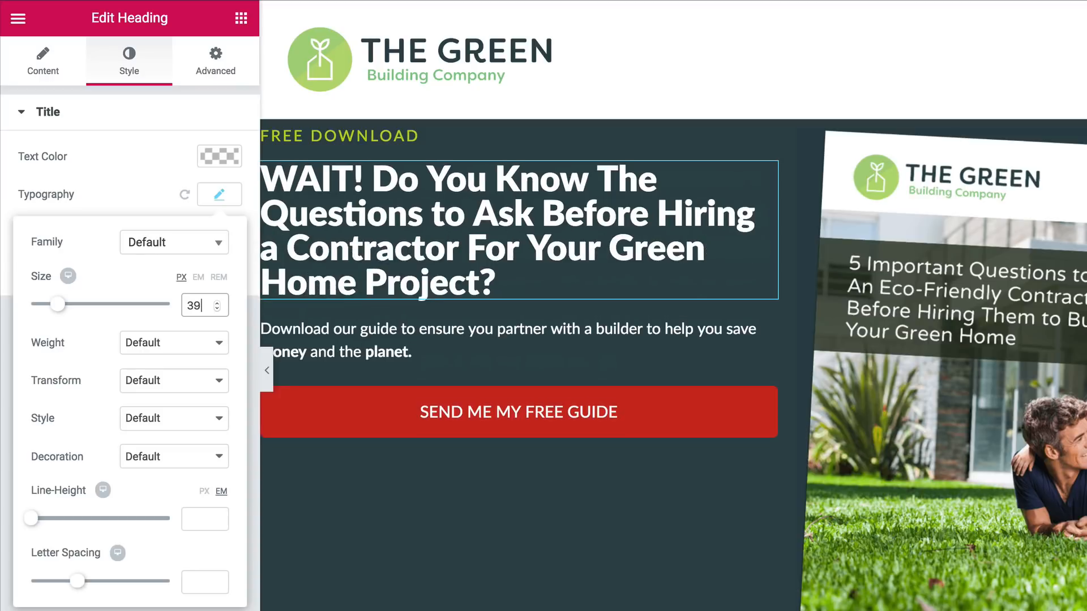
key("Up")
key("Up")
key("Up")
key("Up")
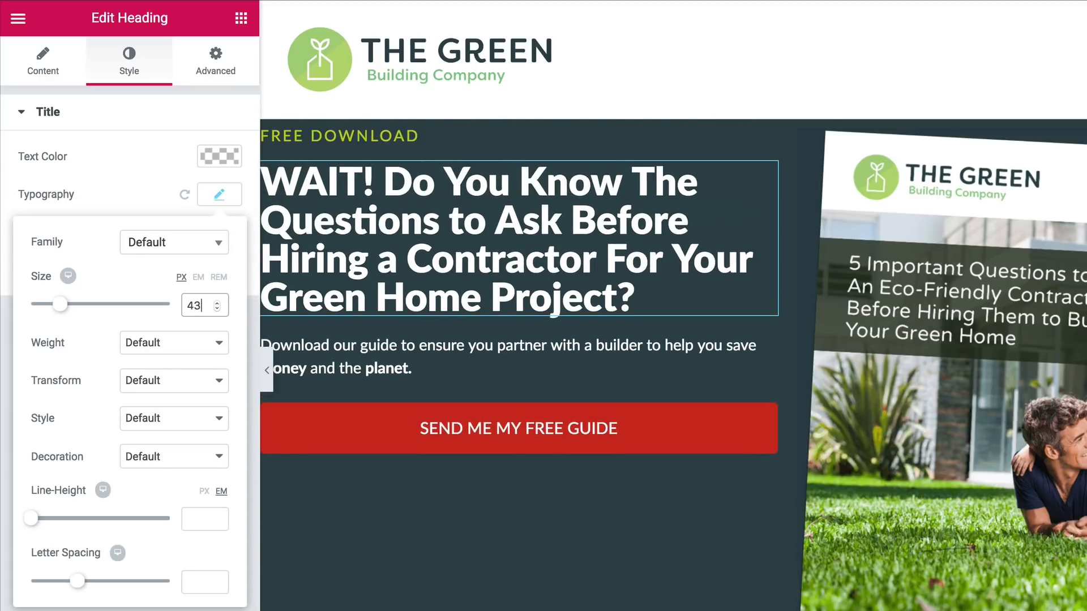
Step: Set the line height of the main "WAIT!" headline to 1.2 em
left_click(193, 518)
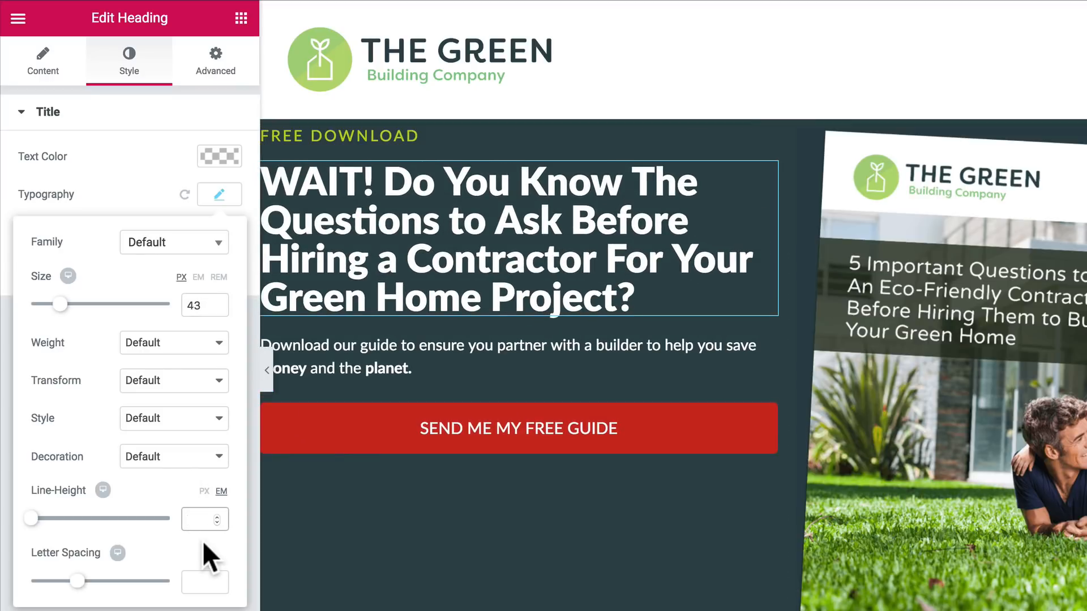
type("1.2")
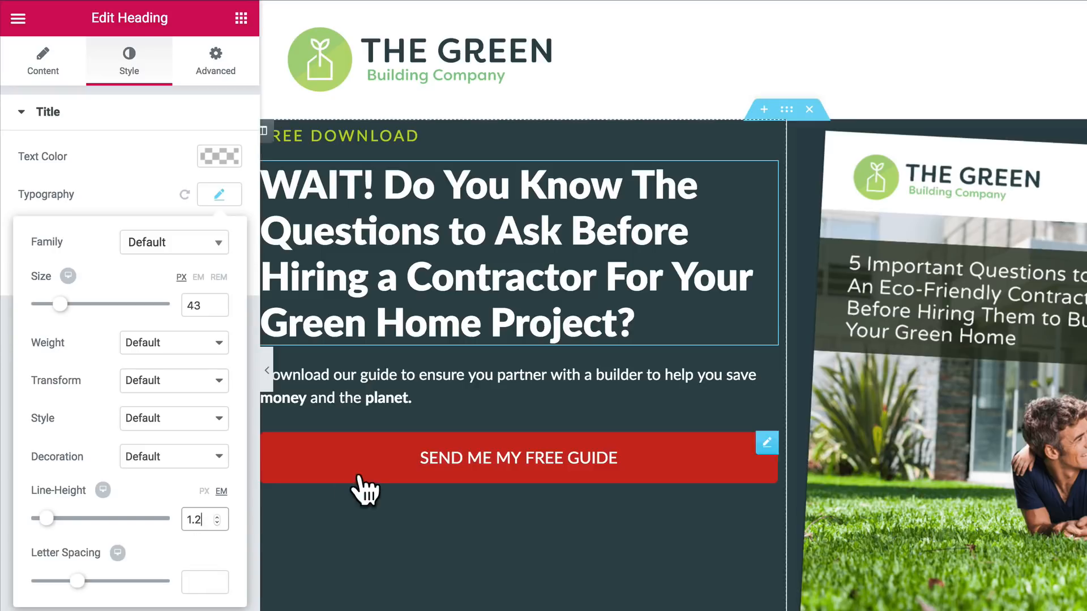
Step: Set the font size of the "Download our guide" paragraph below the headline to 21 px
left_click(339, 390)
left_click(110, 78)
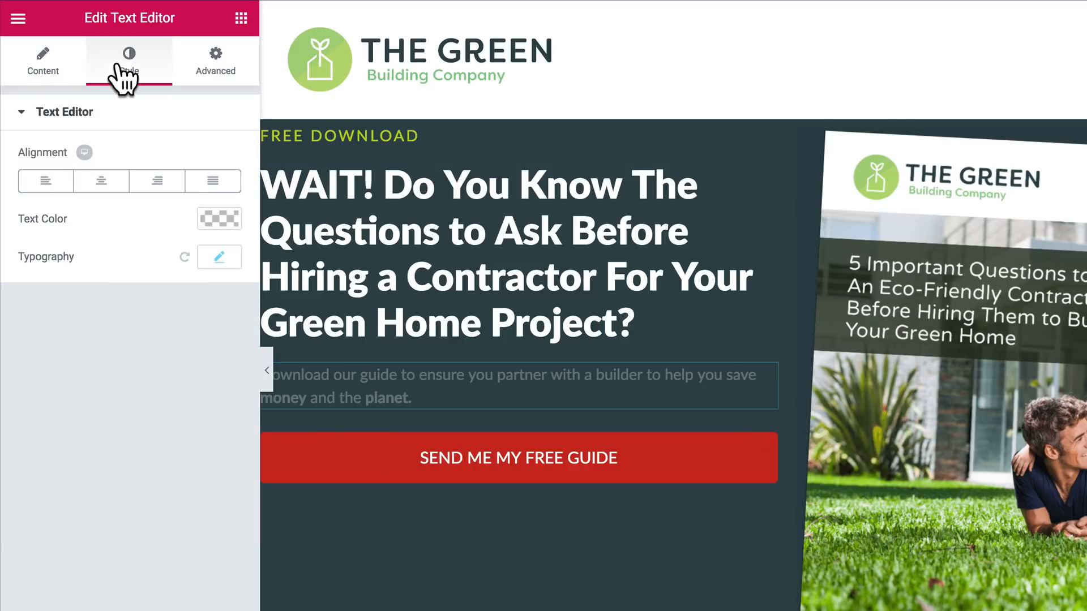
left_click(219, 257)
left_click(199, 368)
type("1")
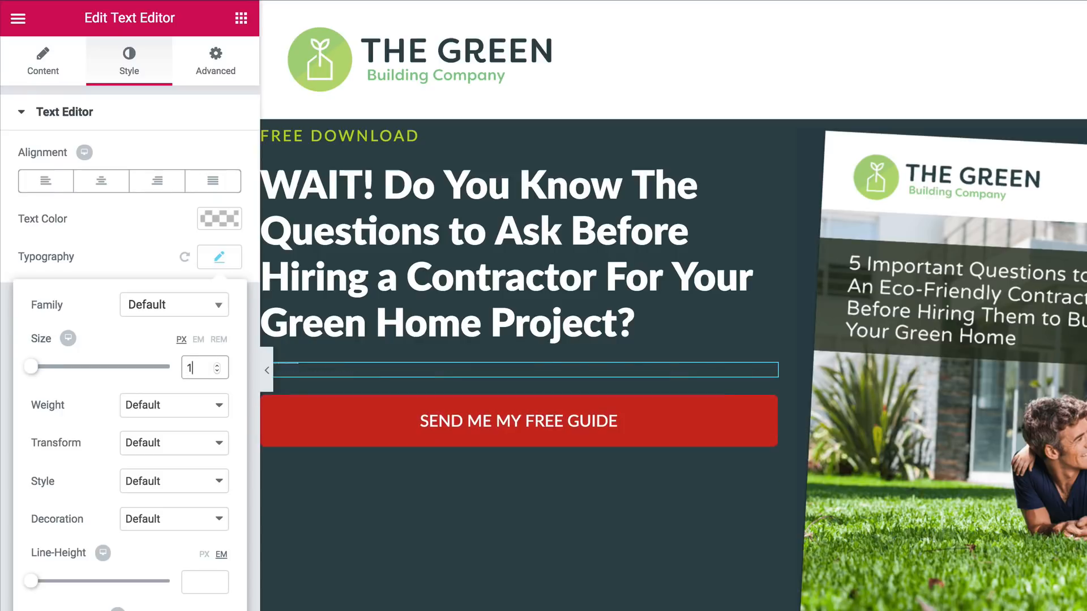
type("6")
key("Up")
key("Up")
key("Up")
key("Up")
key("Up")
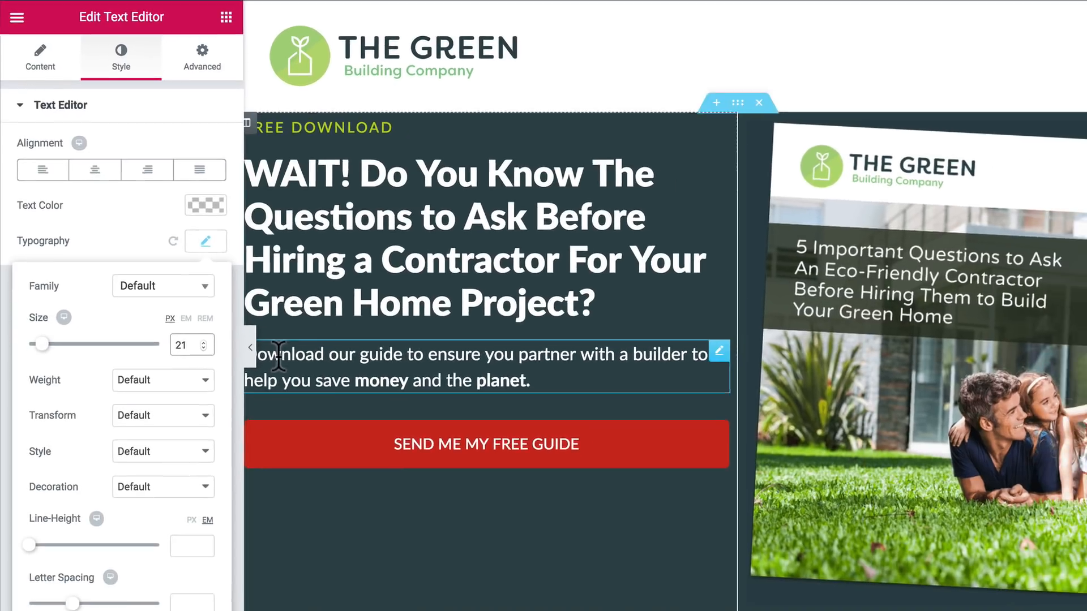
Step: Add a Tilt shape divider to the bottom edge of the hero section
scroll(575, 525, "down", 1)
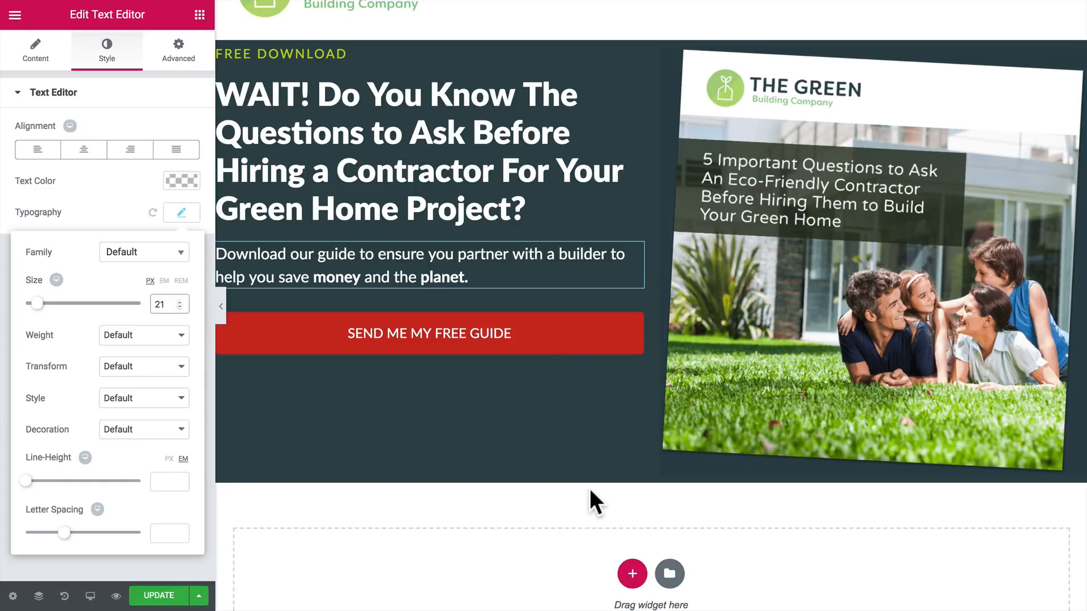
scroll(579, 483, "up", 1)
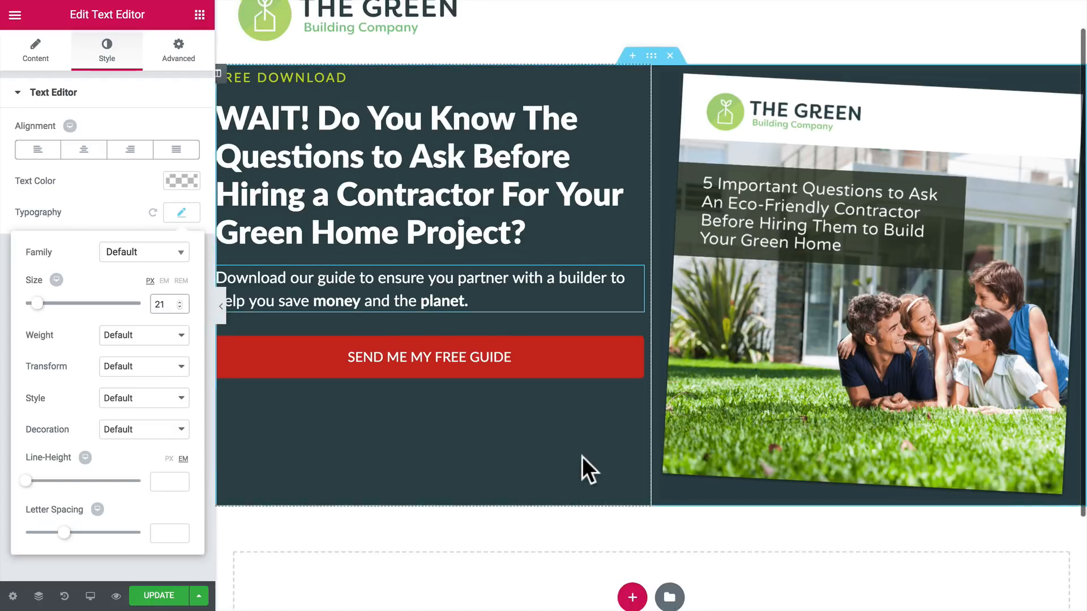
scroll(582, 456, "up", 1)
left_click(651, 91)
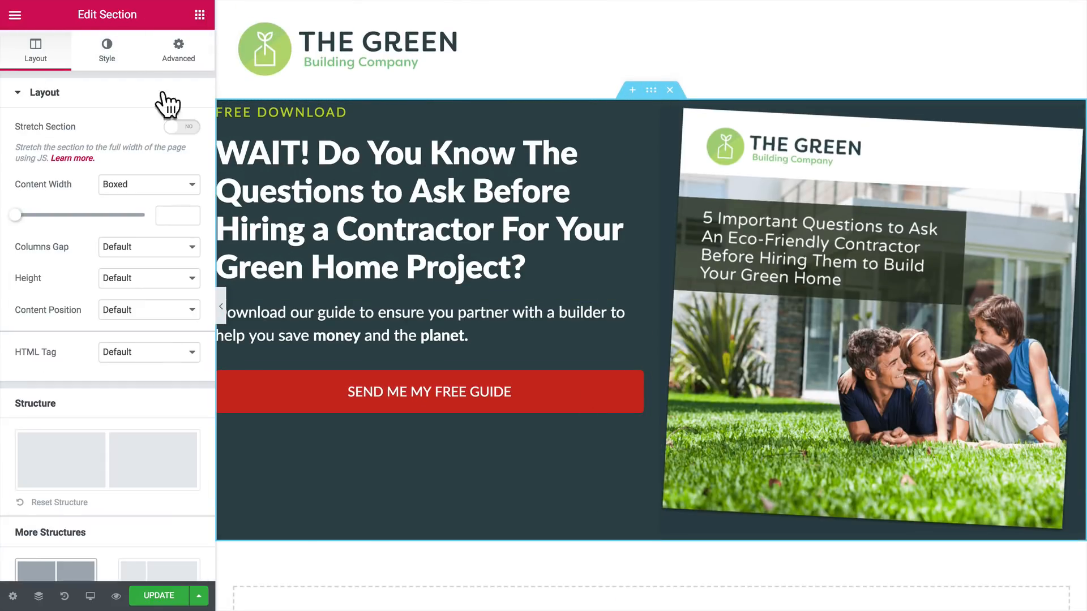
left_click(105, 57)
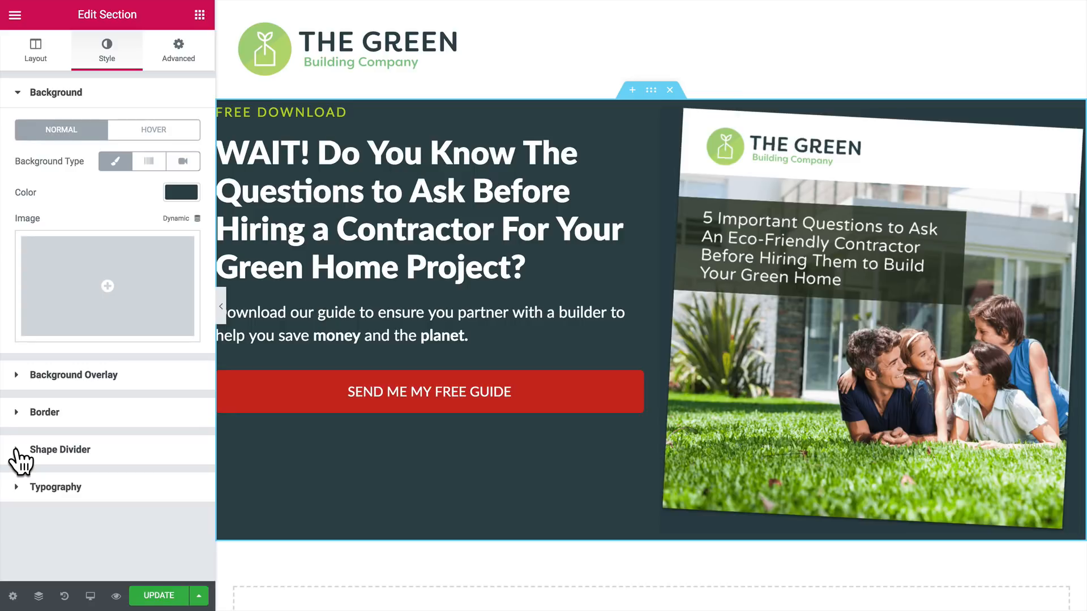
left_click(33, 450)
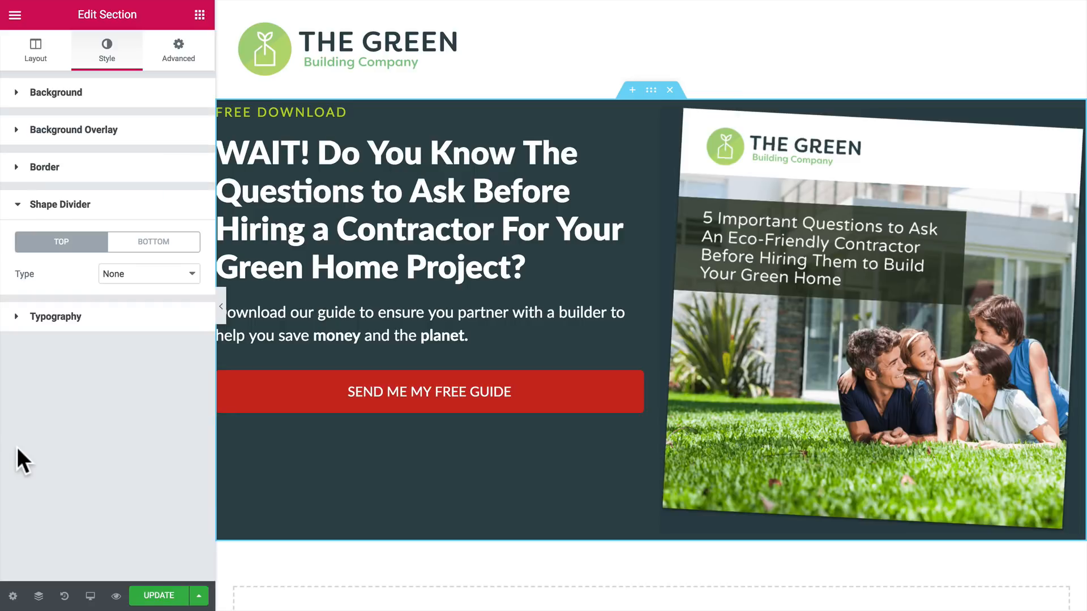
left_click(152, 249)
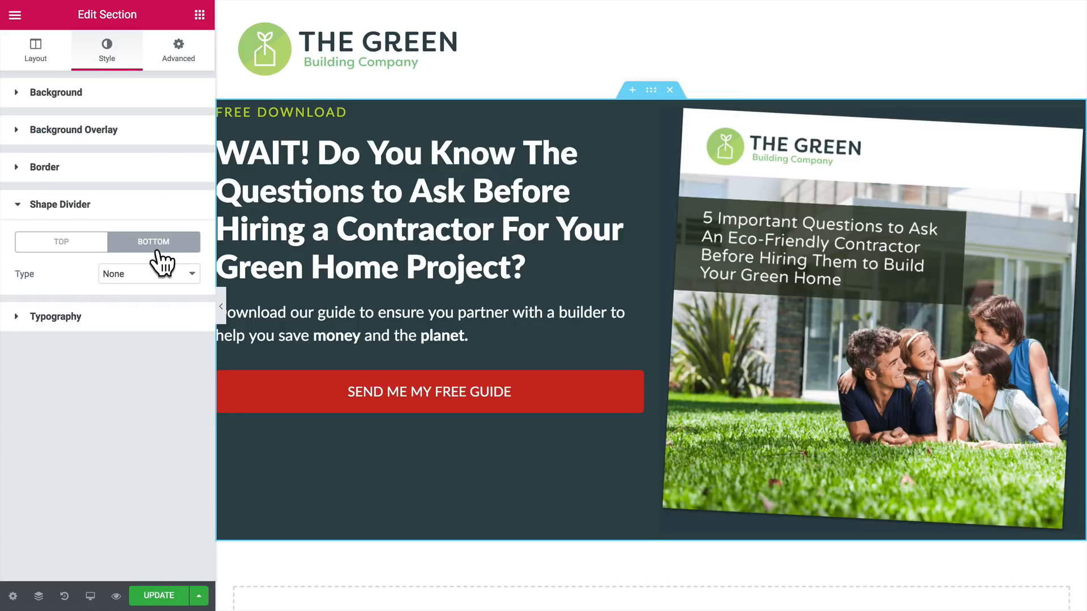
left_click(161, 276)
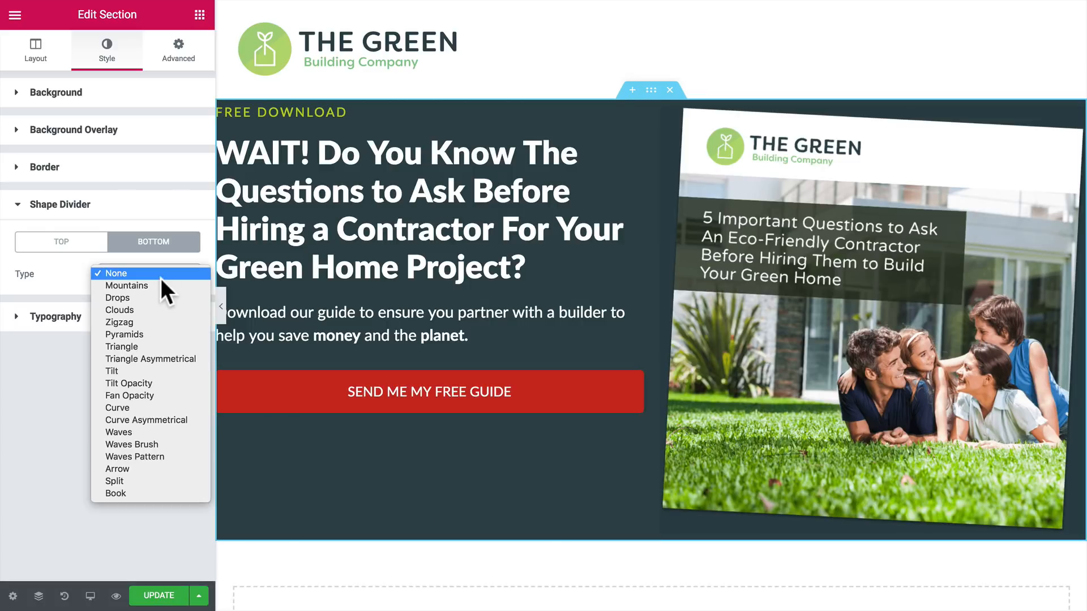
left_click(141, 371)
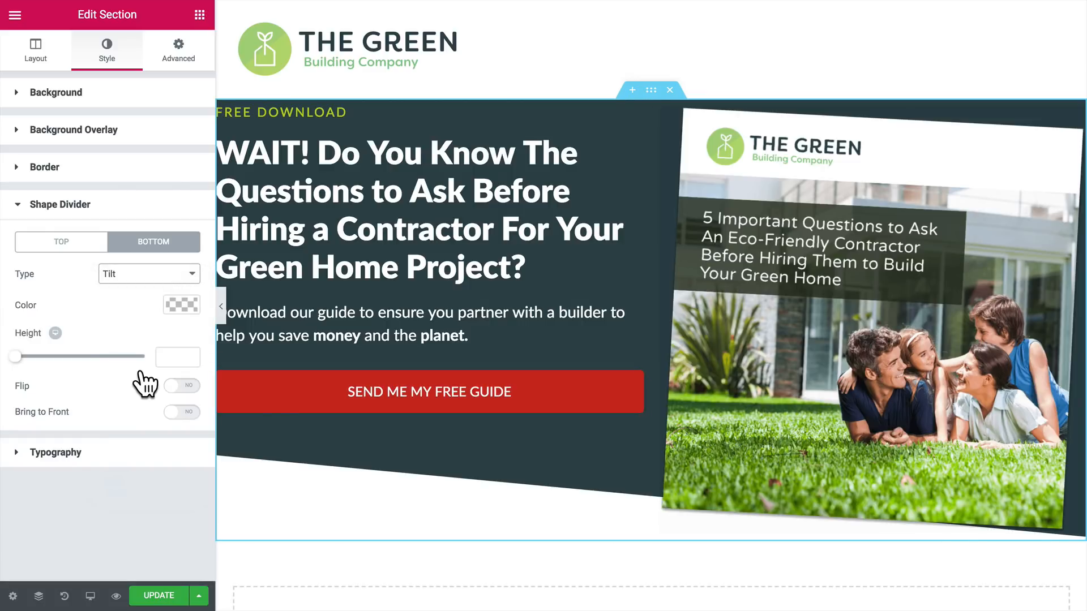
Step: Flip the hero section's bottom shape divider and set its height to 195
left_click(181, 386)
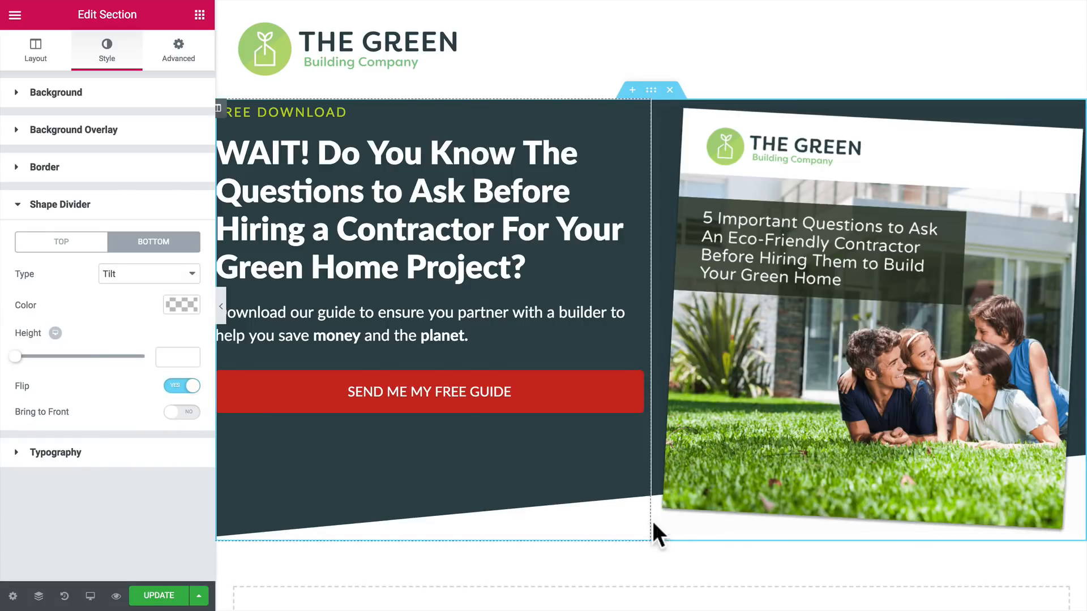
left_click(187, 357)
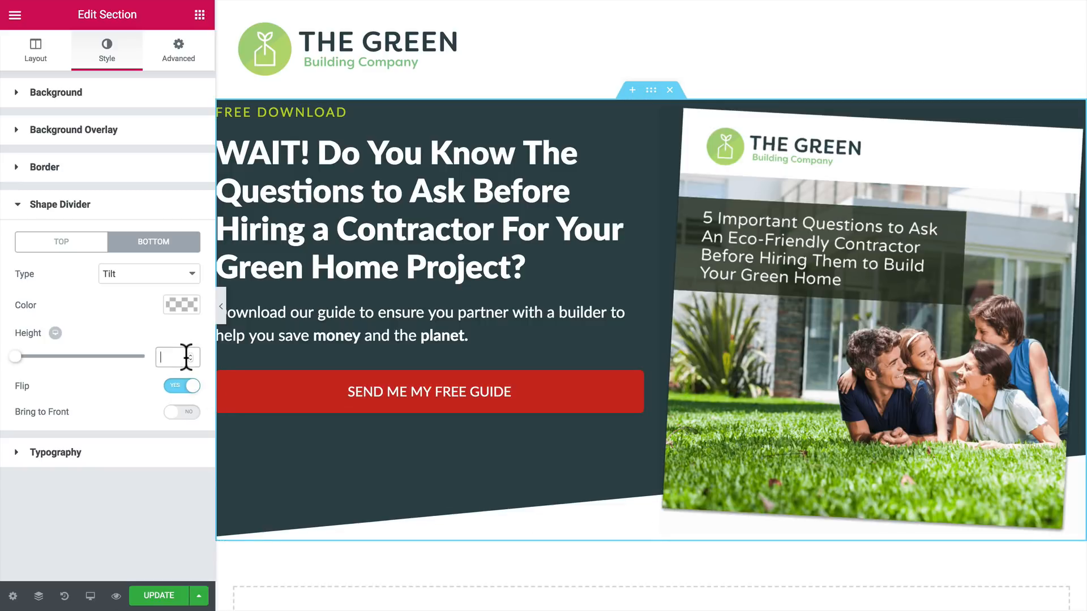
type("195")
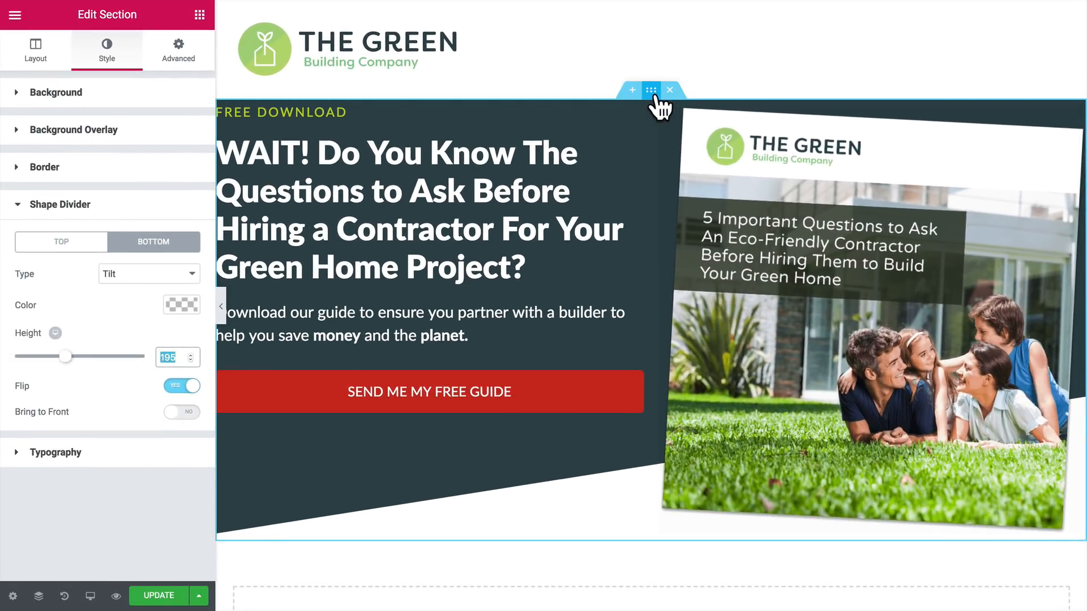
Step: Unlink the hero section's padding values and set 60 px for top and bottom and 30 px for right and left
left_click(177, 64)
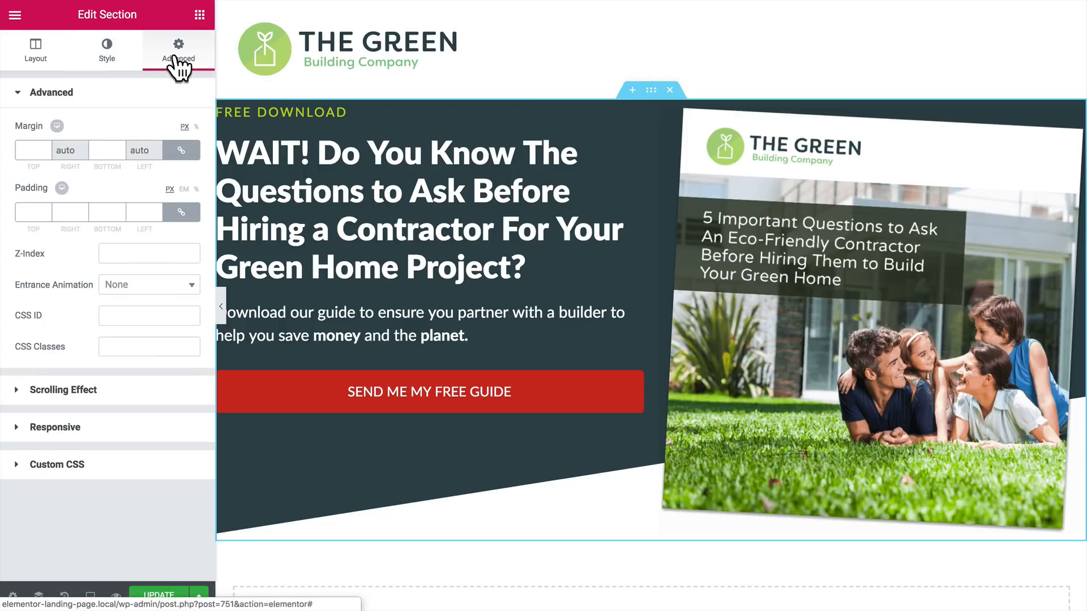
left_click(181, 213)
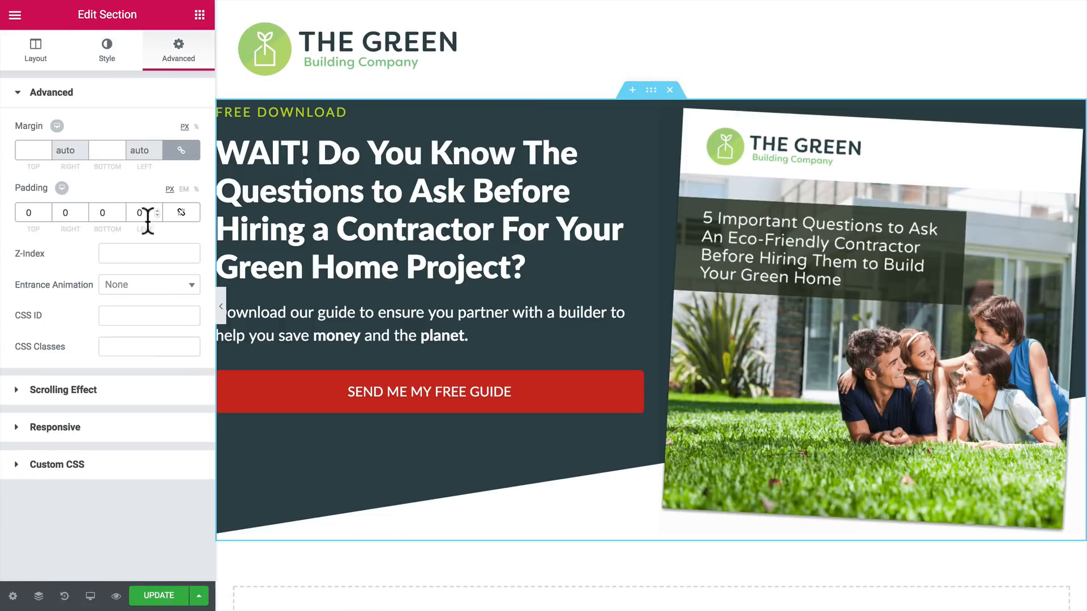
left_click(28, 214)
type("60")
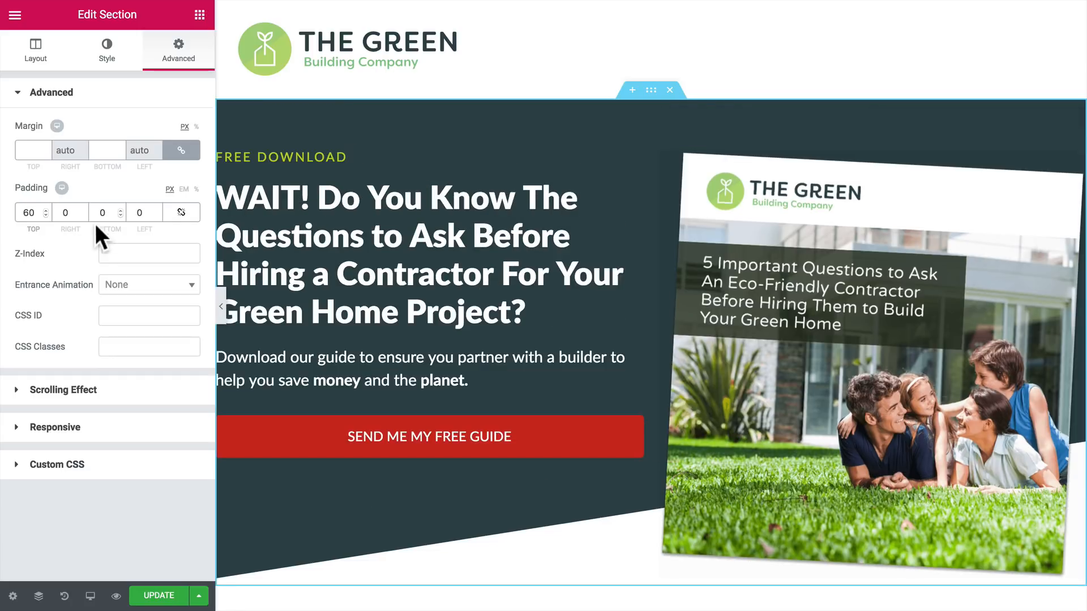
type("6")
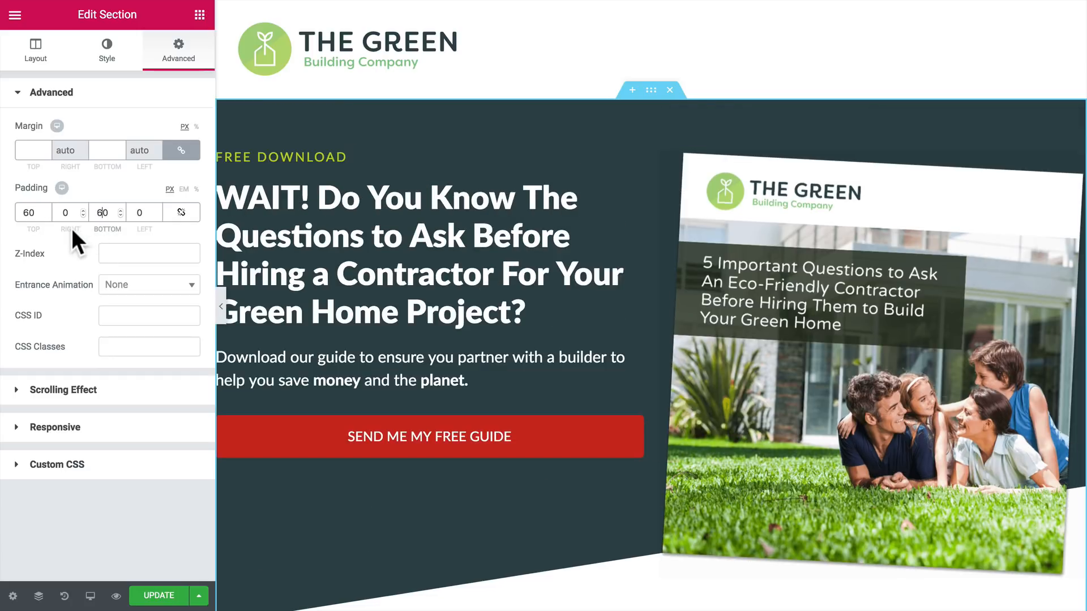
left_click(61, 214)
type("30")
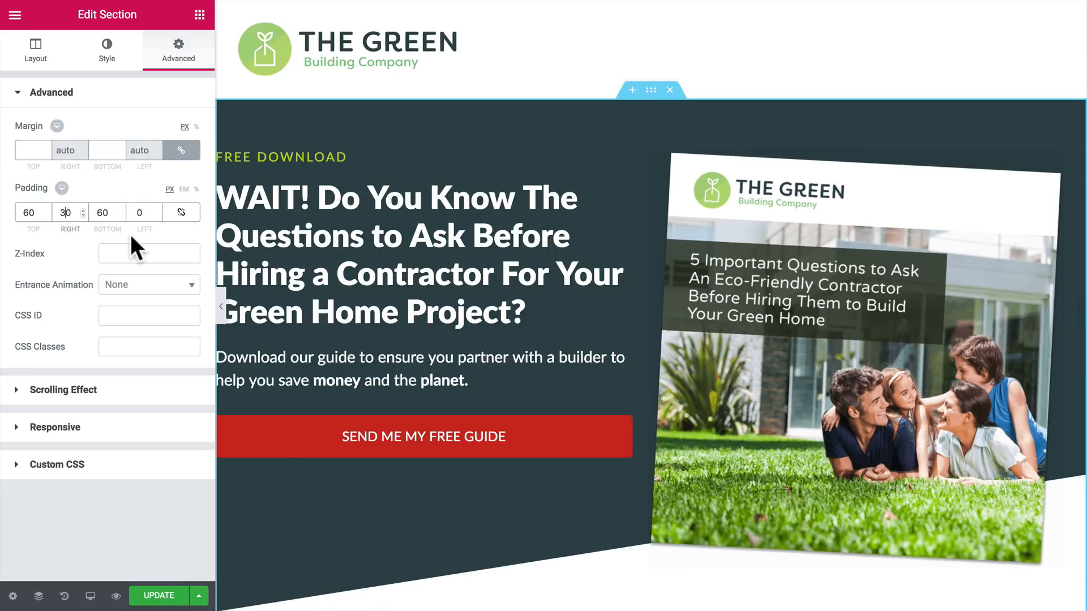
left_click(134, 213)
type("30")
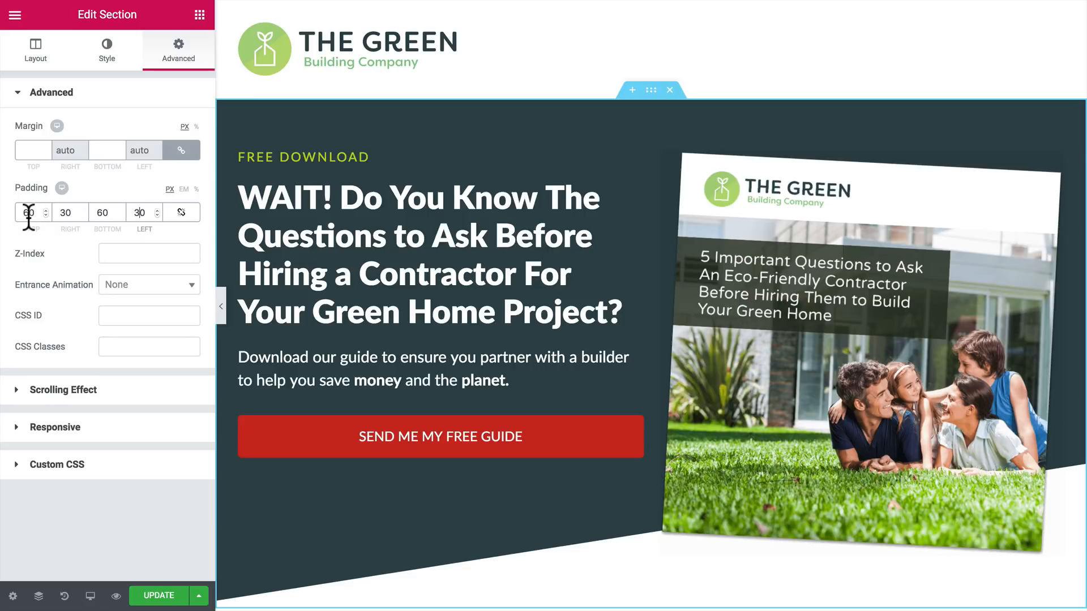
Step: Reduce the hero section's top padding to 20 px
left_click_drag(28, 214, 17, 215)
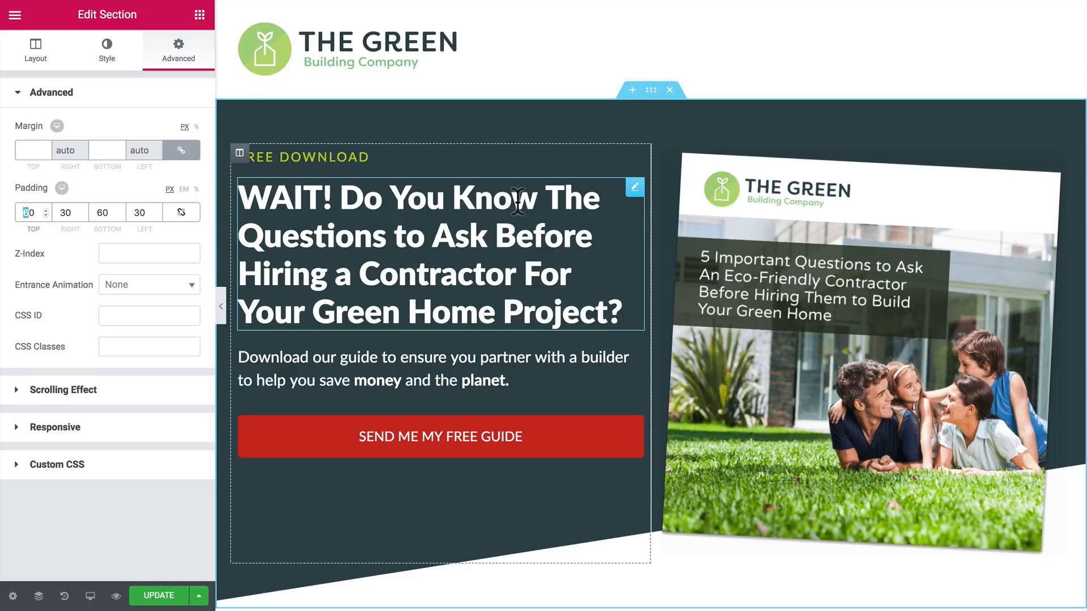
type("2")
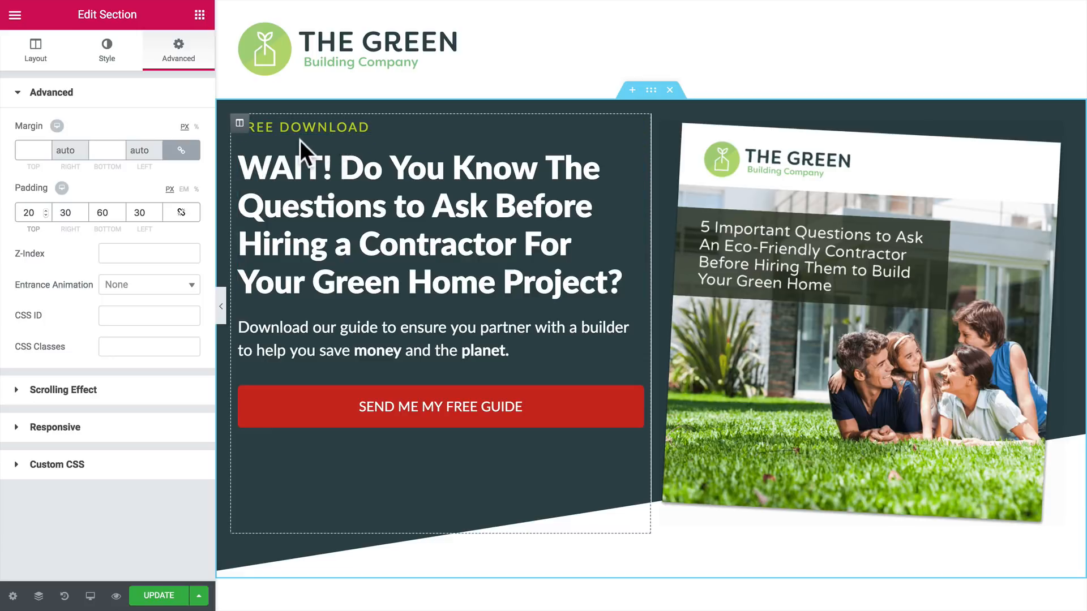
Step: Unlink the text column's padding values and set 50 px for top and 10 px for right, bottom and left
left_click(238, 128)
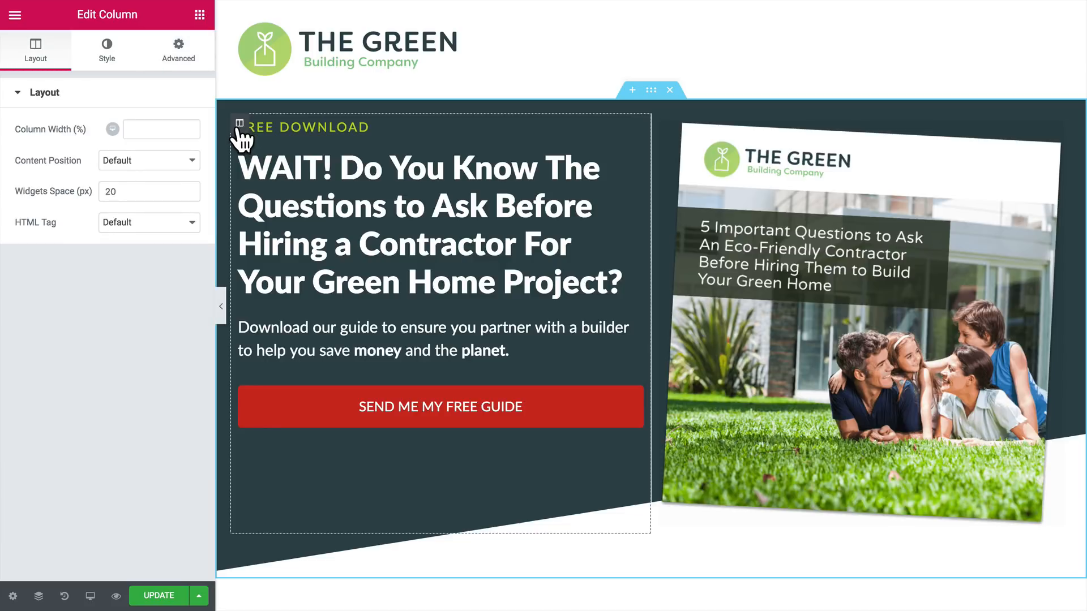
left_click(178, 56)
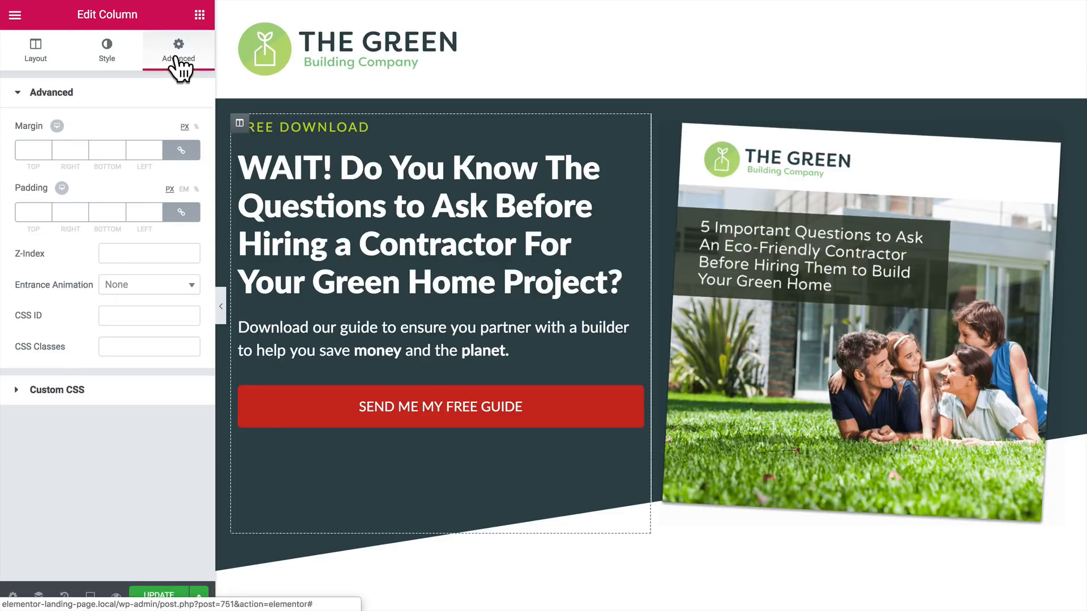
left_click(168, 218)
left_click(37, 212)
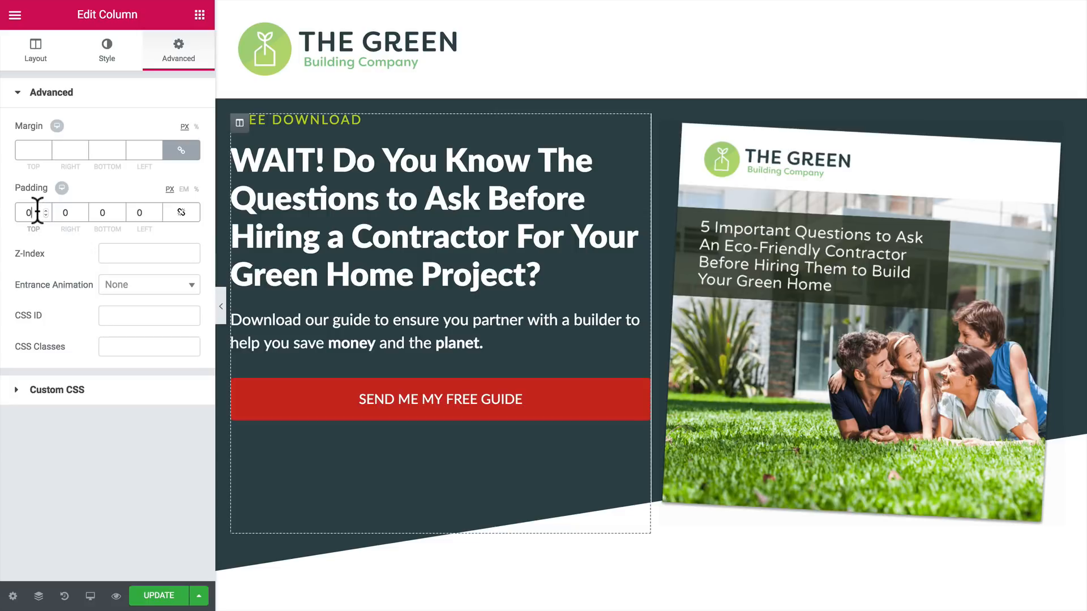
type("5")
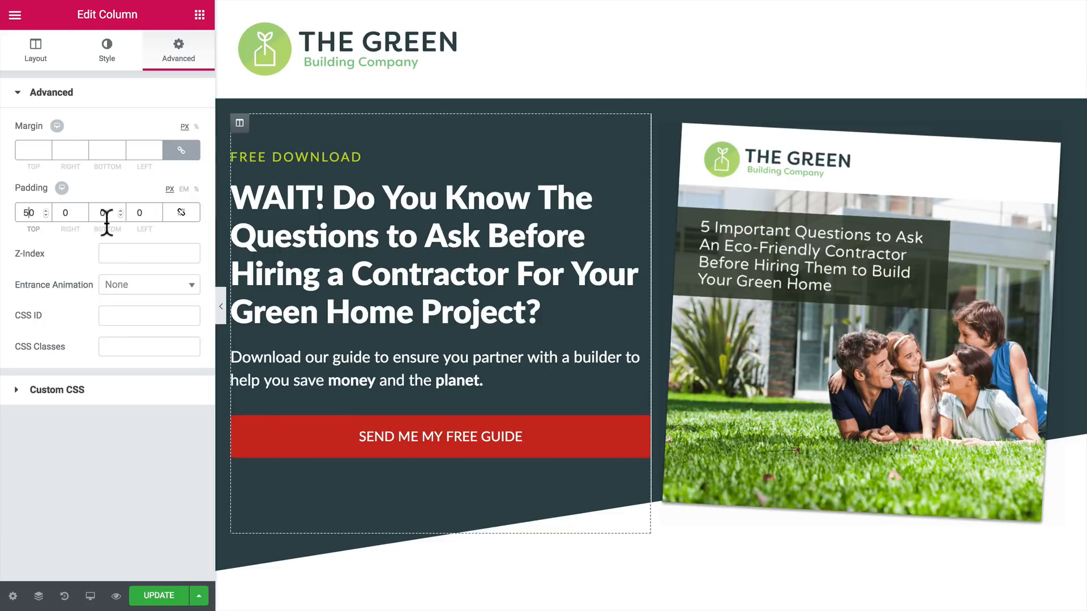
left_click(63, 213)
type("1")
left_click(95, 213)
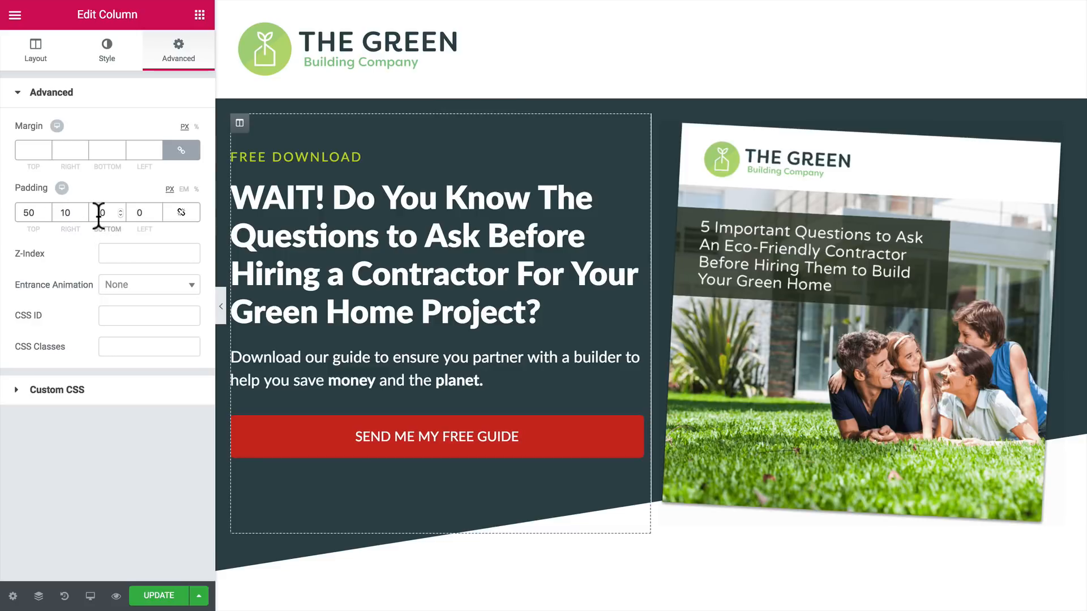
type("1")
left_click(136, 212)
type("1")
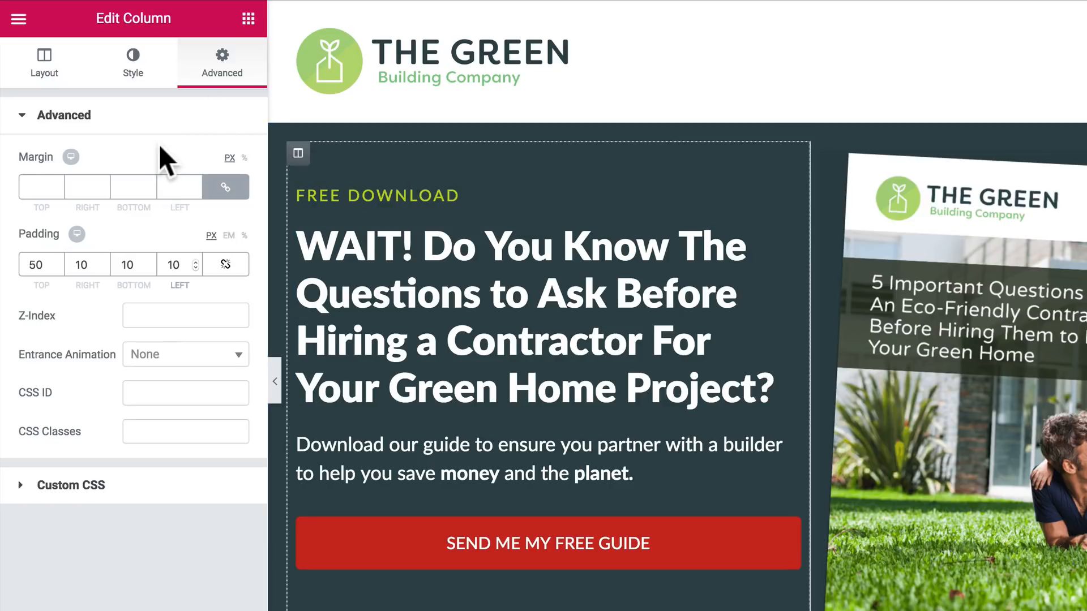
Step: Set the text column's widgets space to 10 px and preview the hero section at full width
left_click(44, 67)
double_click(169, 238)
type("10")
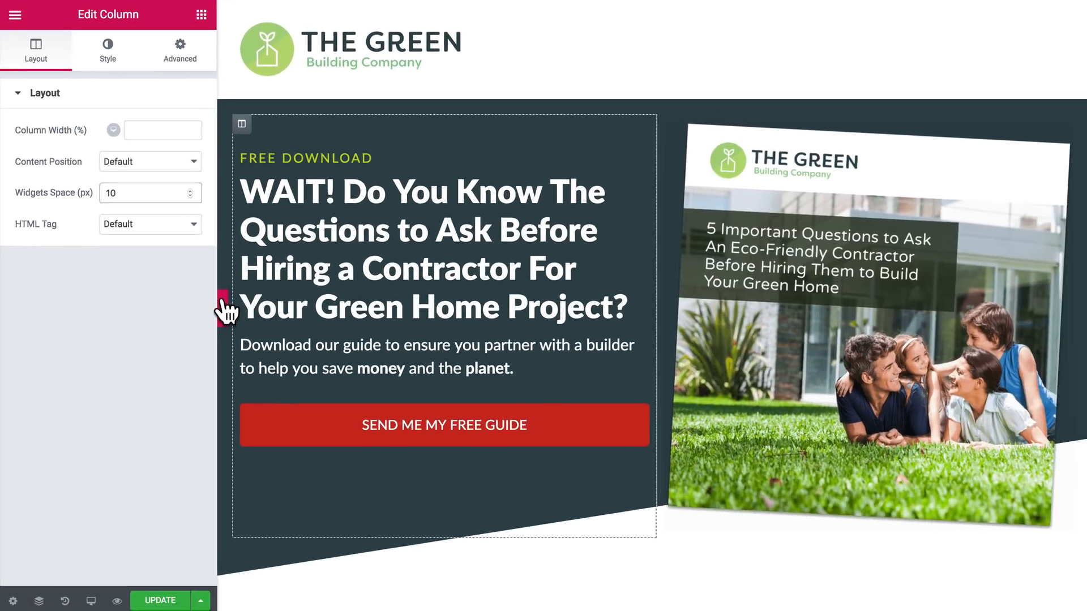
left_click(221, 308)
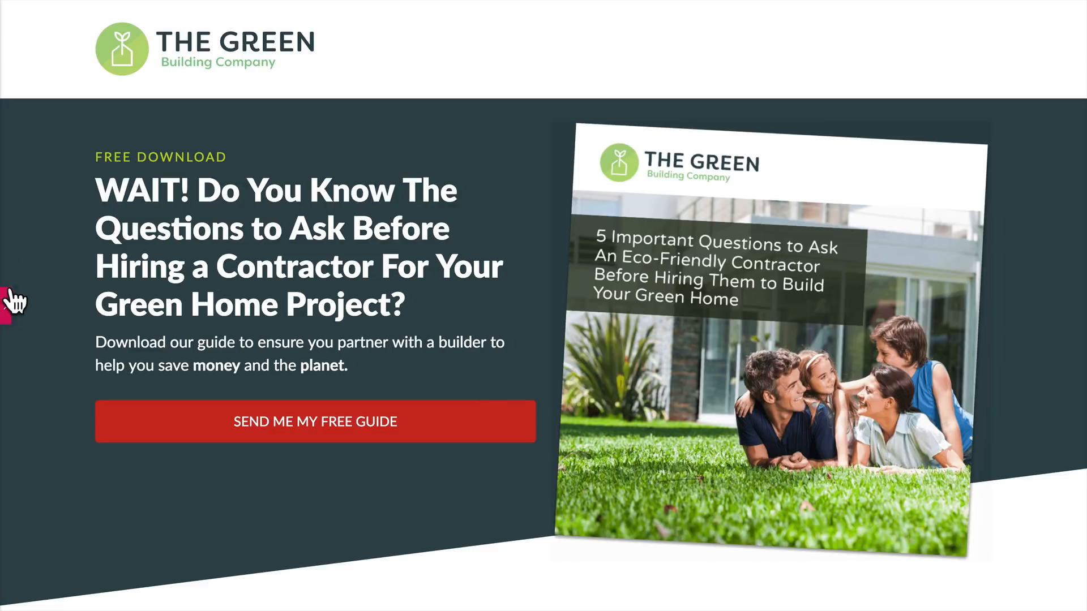
left_click(7, 309)
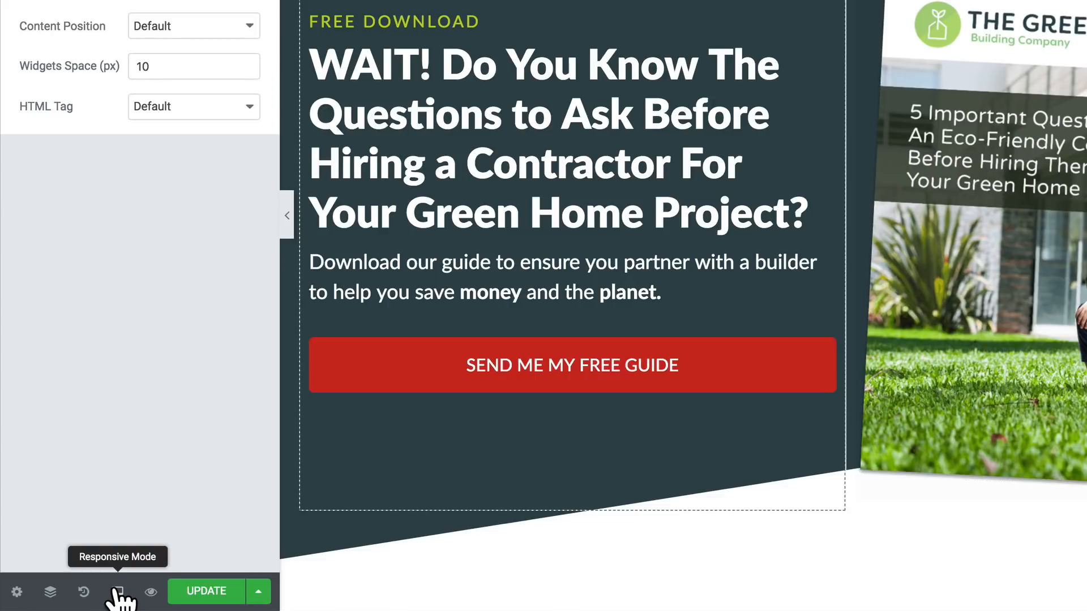
Step: Switch to the tablet preview and set the text column's tablet width to 100%
left_click(117, 593)
left_click(101, 512)
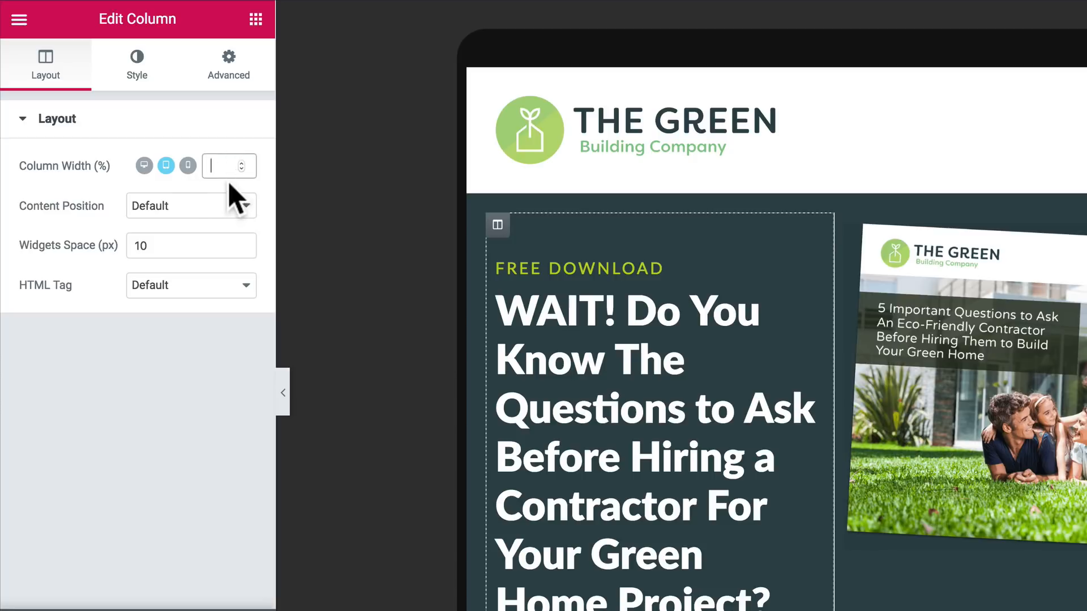
type("100")
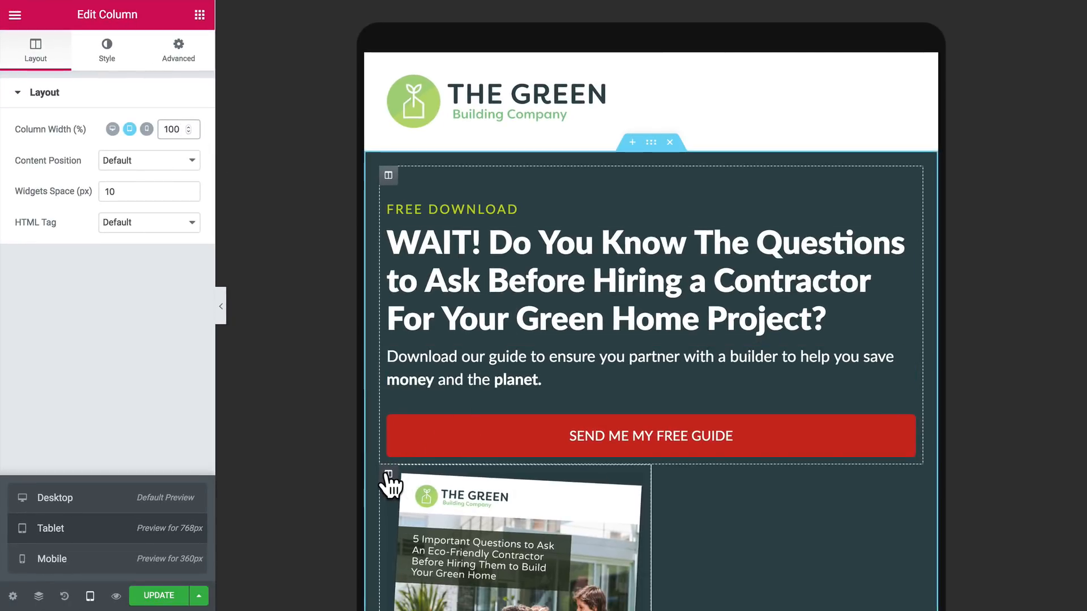
Step: Set the guide image column's tablet width to 100%
left_click(385, 479)
left_click(168, 129)
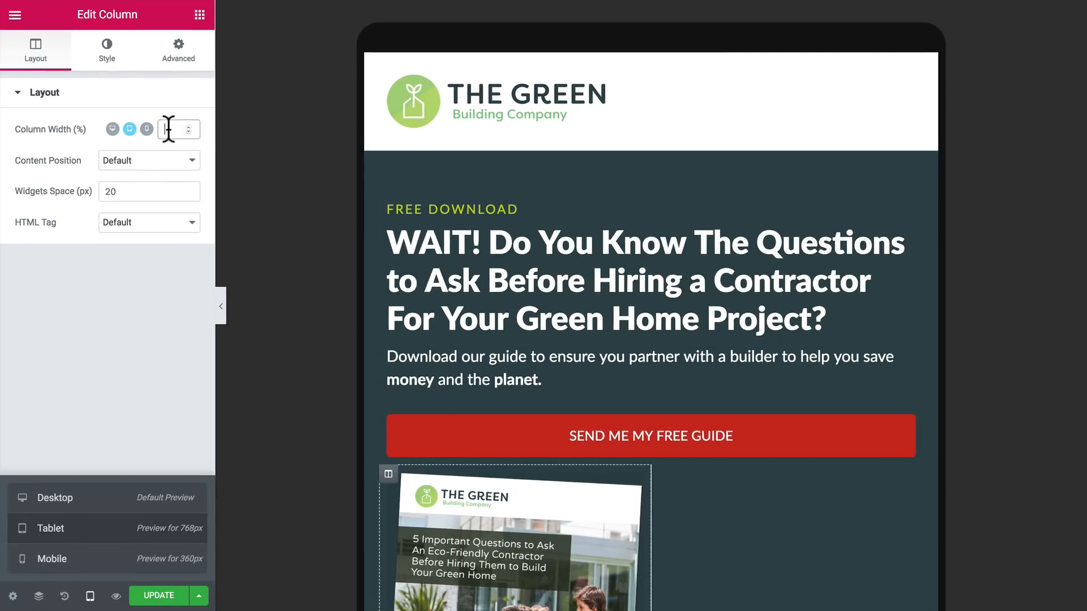
type("100")
scroll(561, 304, "down", 5)
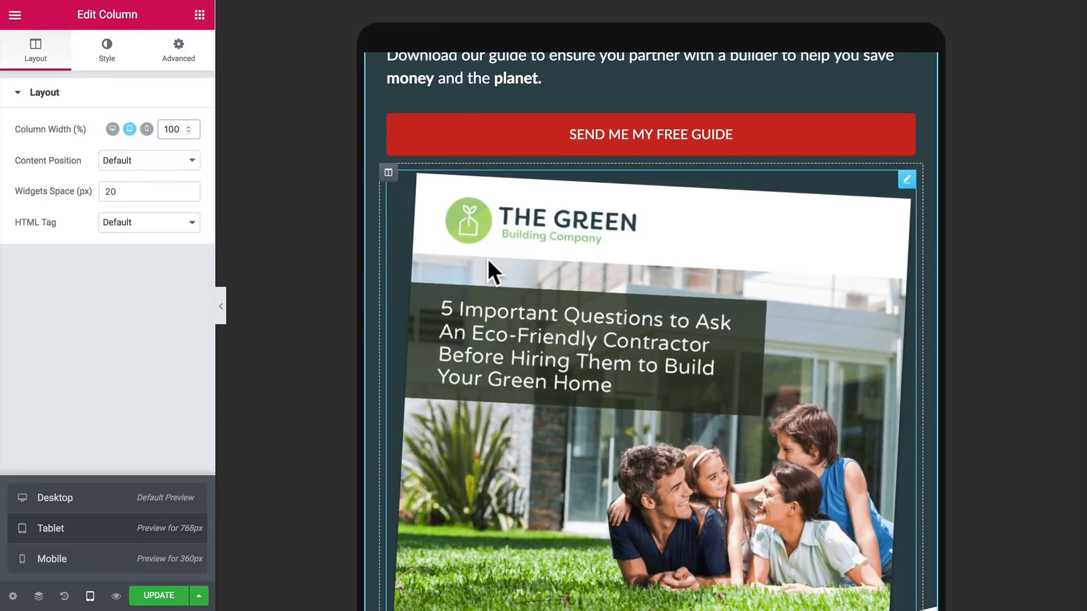
Step: Set the guide cover image's tablet width to 60% and check the hero section in the tablet preview
left_click(487, 260)
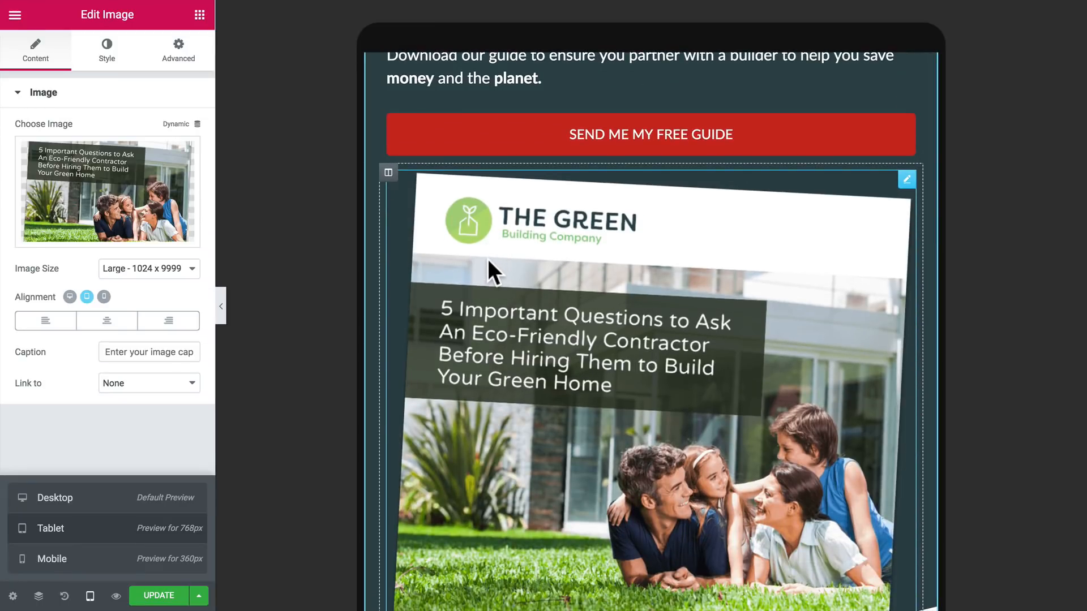
left_click(112, 70)
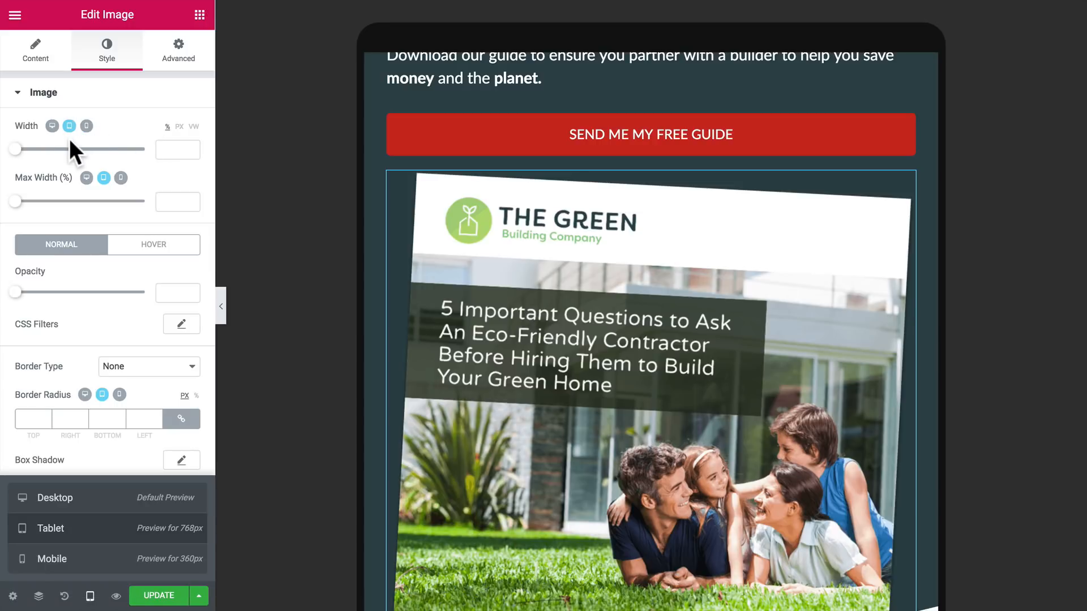
left_click(170, 150)
type("60")
scroll(574, 326, "down", 5)
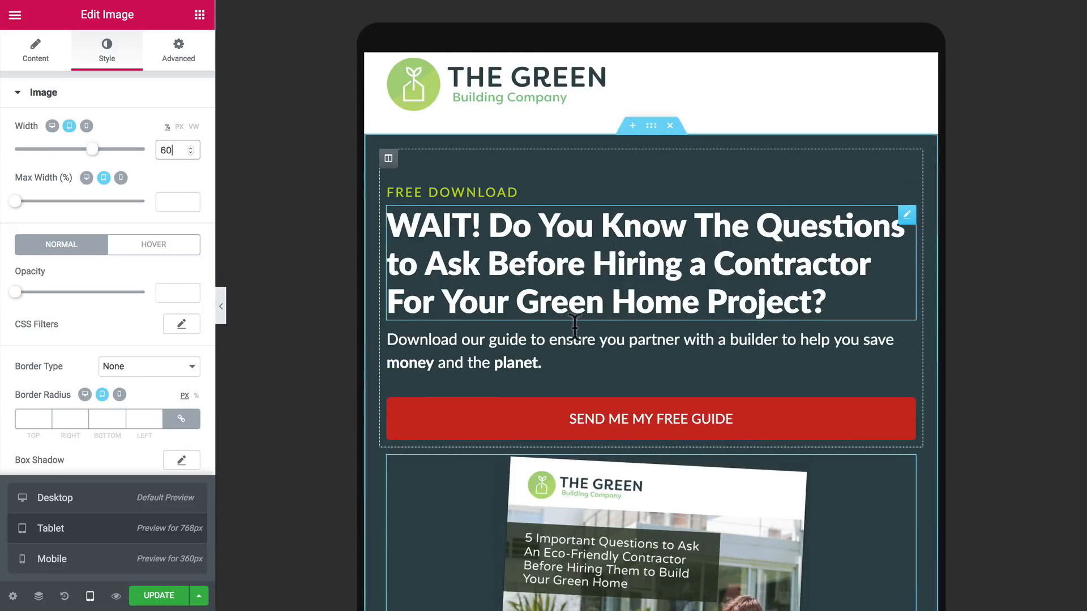
scroll(548, 394, "down", 1)
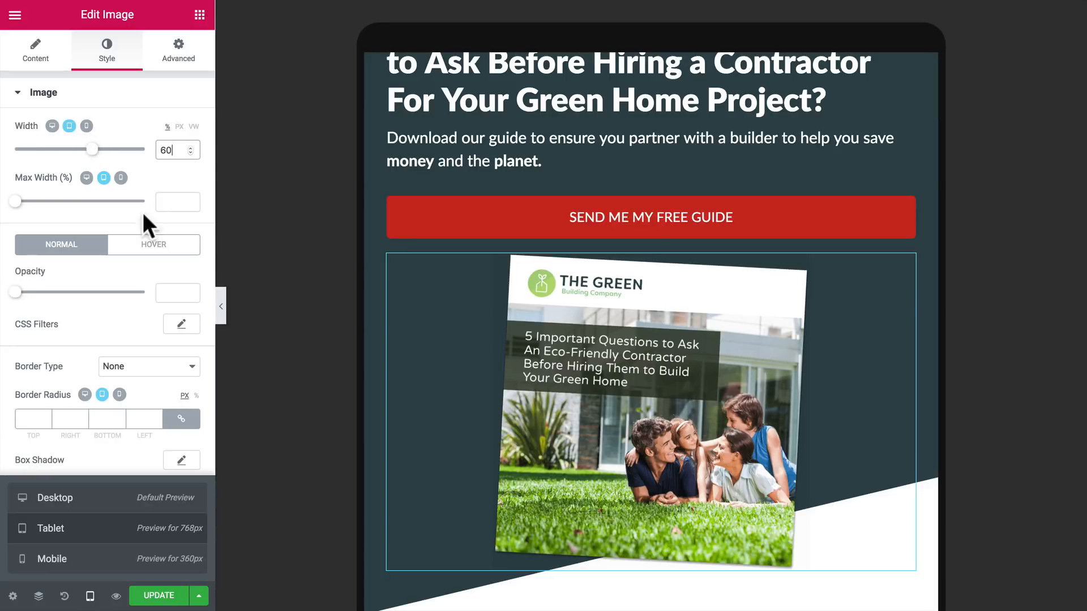
scroll(429, 402, "up", 5)
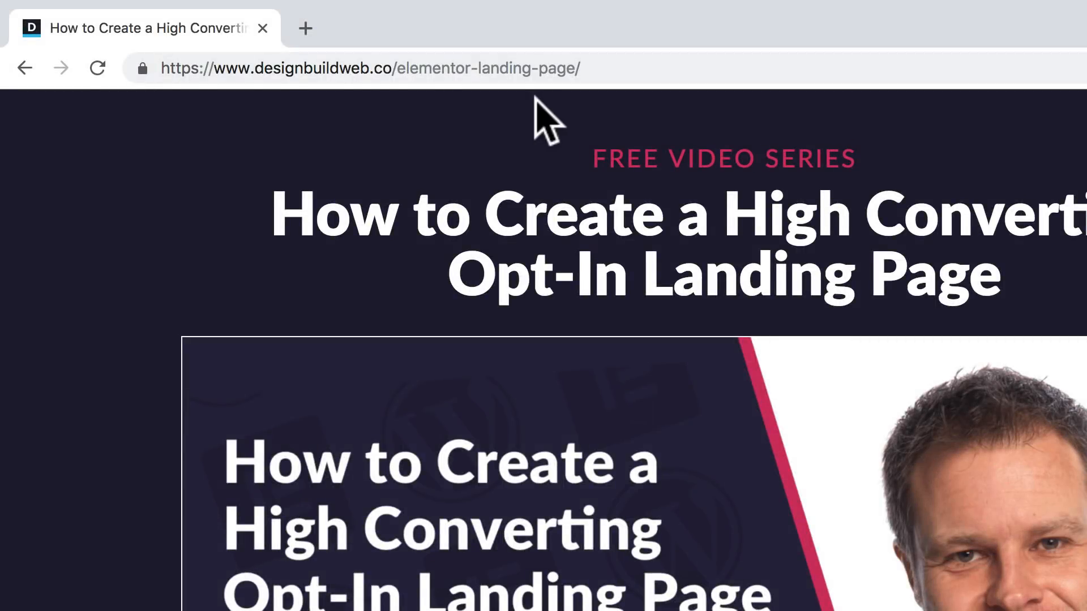
scroll(1005, 455, "down", 6)
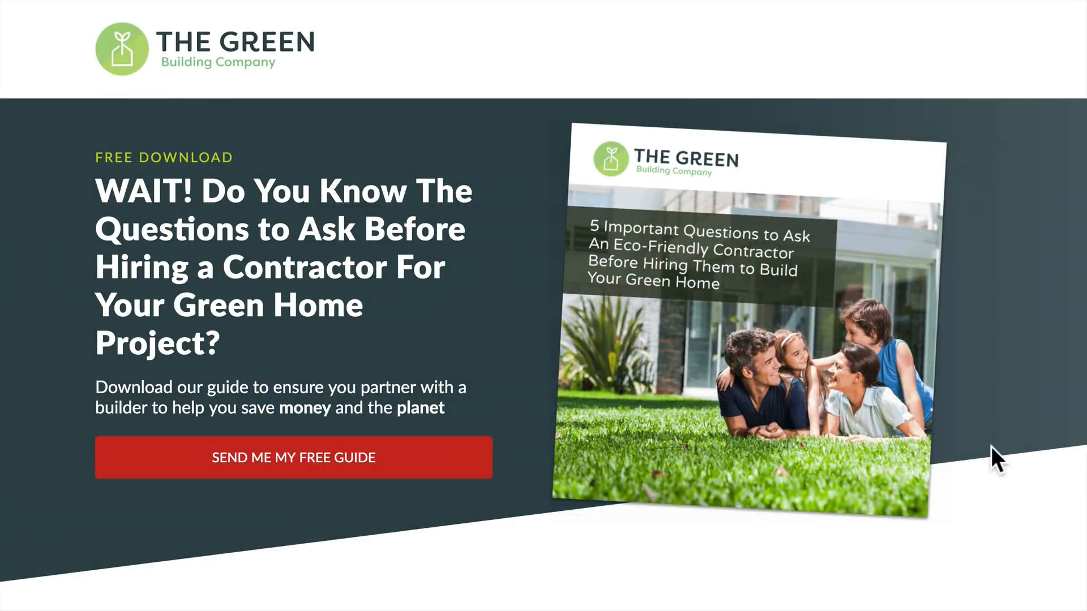
scroll(991, 447, "down", 6)
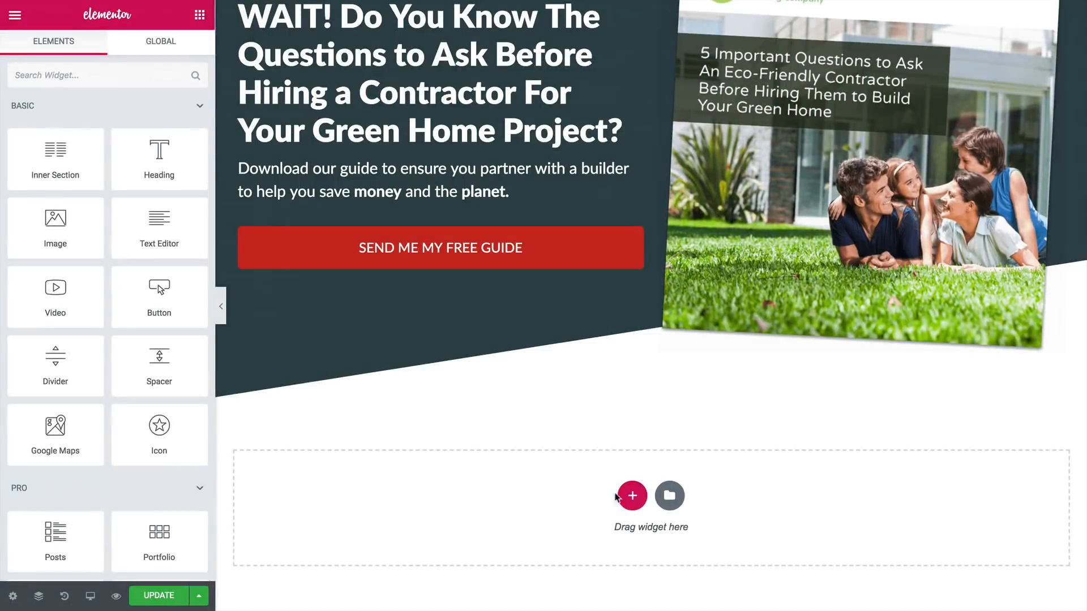
Step: Add a two-column section below the hero with unlinked padding of 60 px top, 30 px right, 100 px bottom and 30 px left
left_click(517, 552)
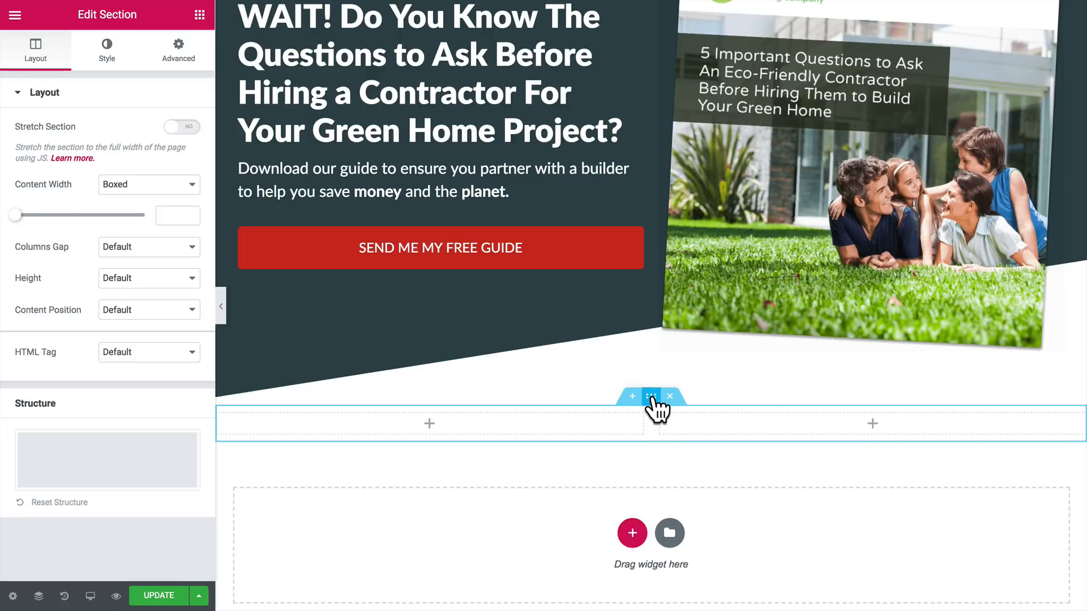
left_click(181, 51)
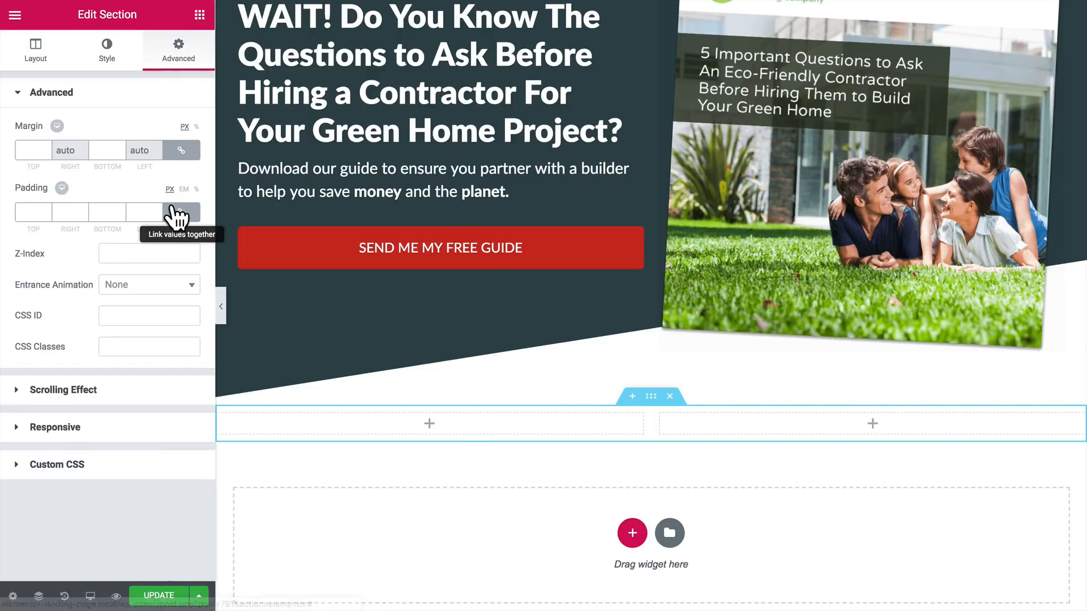
left_click(63, 212)
type("30")
left_click(137, 212)
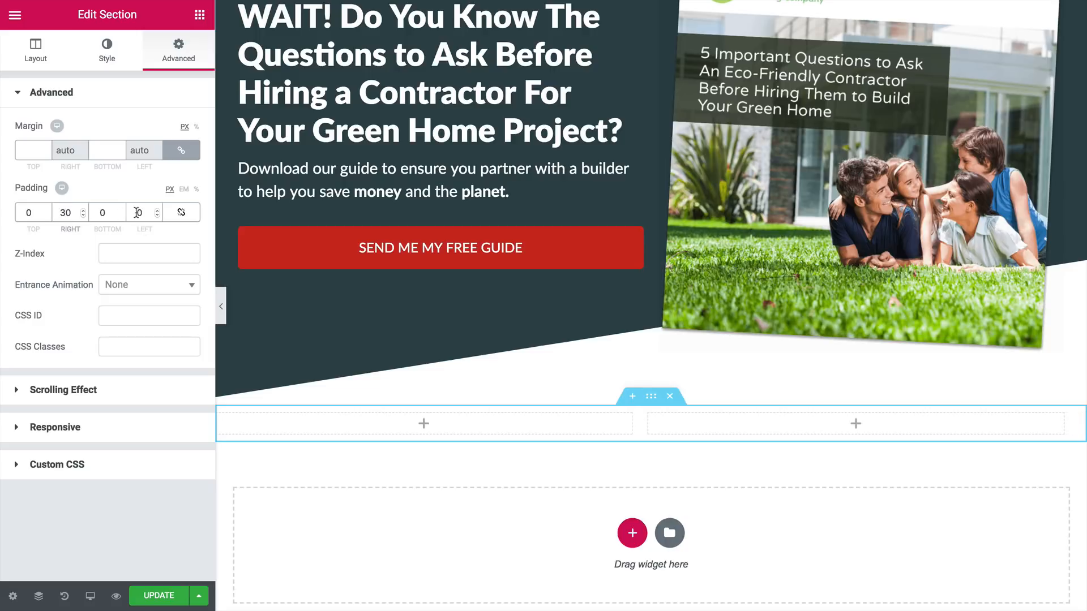
type("3")
left_click(27, 213)
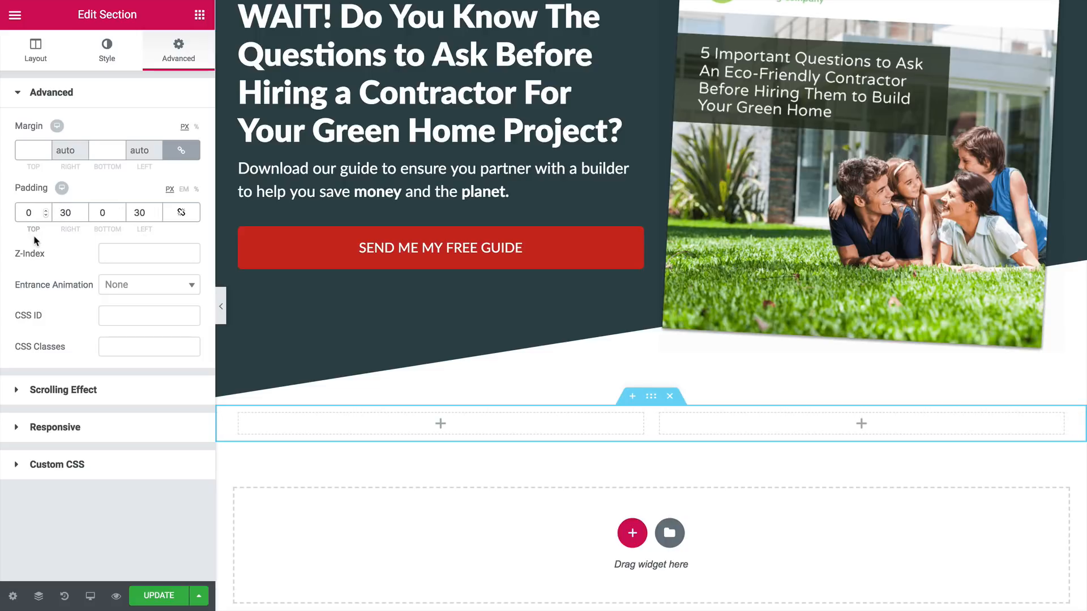
type("6")
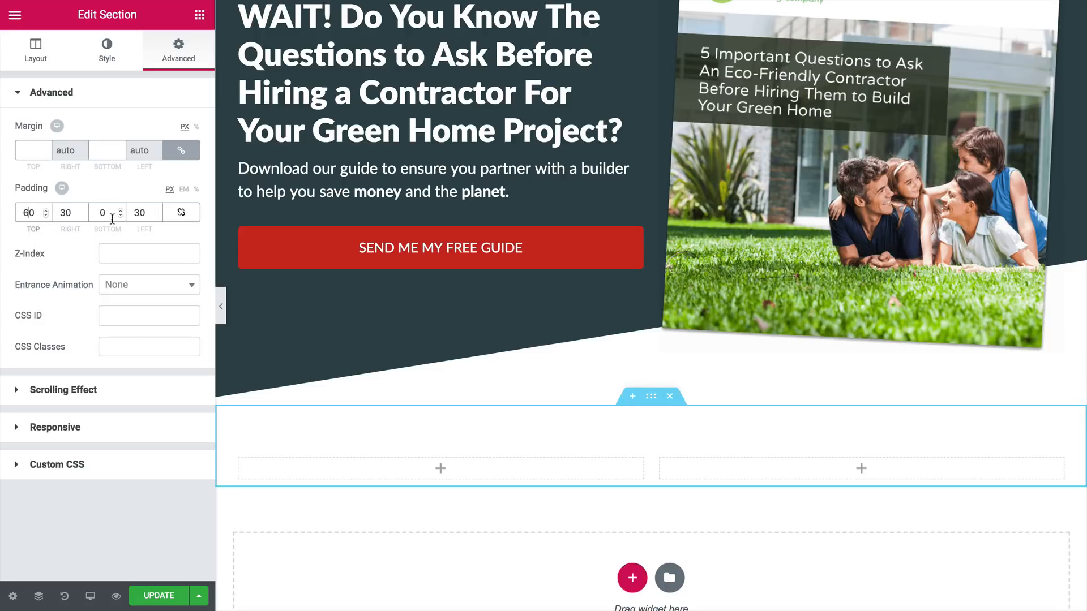
left_click(102, 214)
type("100")
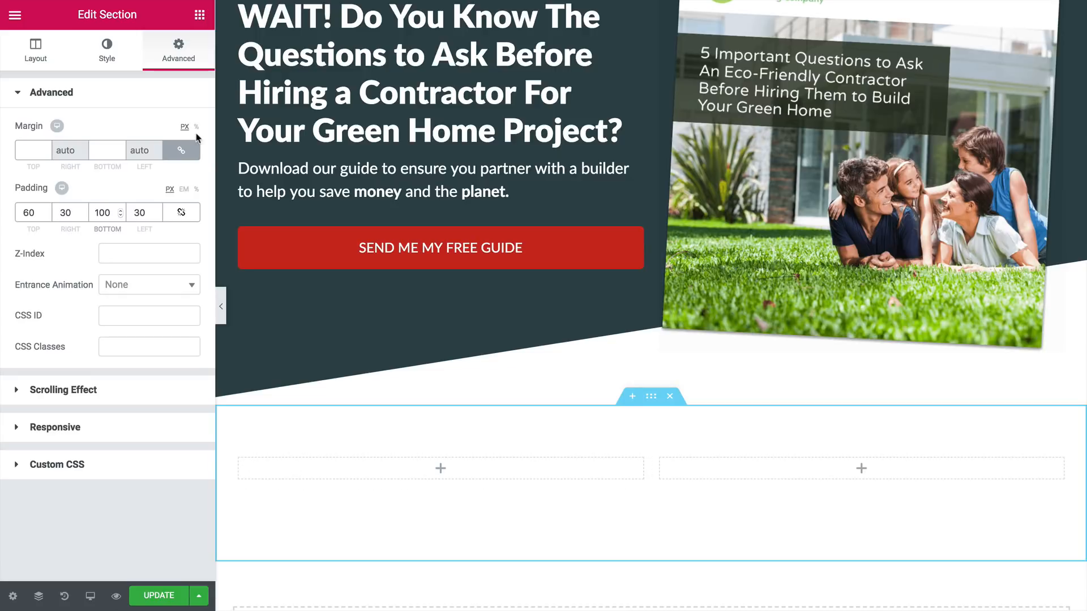
Step: Add a Heading widget and a Text Editor widget to the new section's first column
left_click(199, 14)
left_click_drag(180, 147, 364, 472)
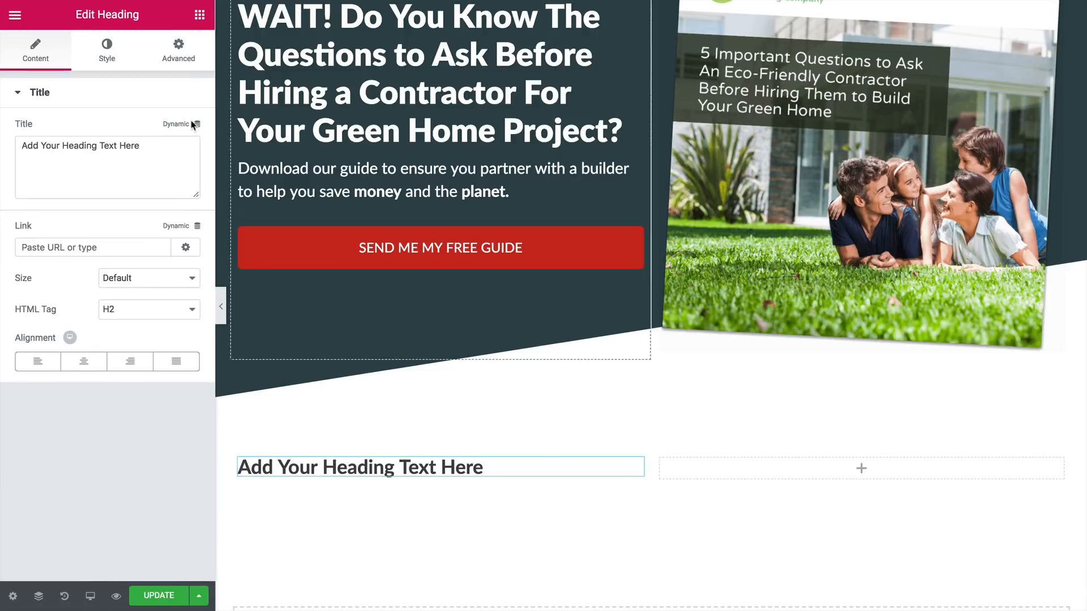
left_click(199, 14)
left_click_drag(160, 227, 311, 475)
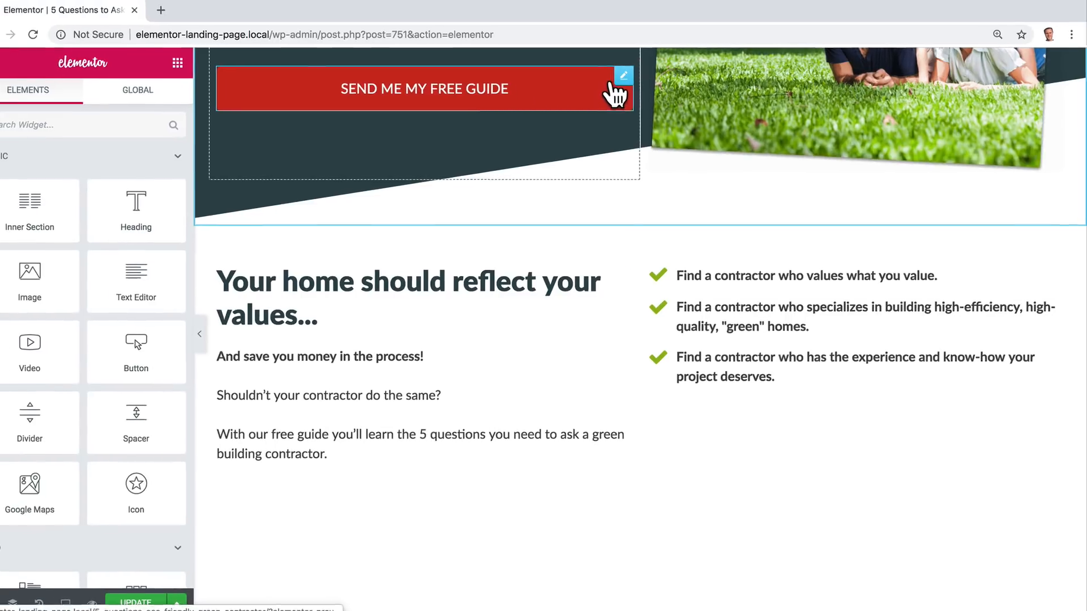
Step: Duplicate the hero's SEND ME MY FREE GUIDE button and move the copy below the checklist in the second column
right_click(623, 78)
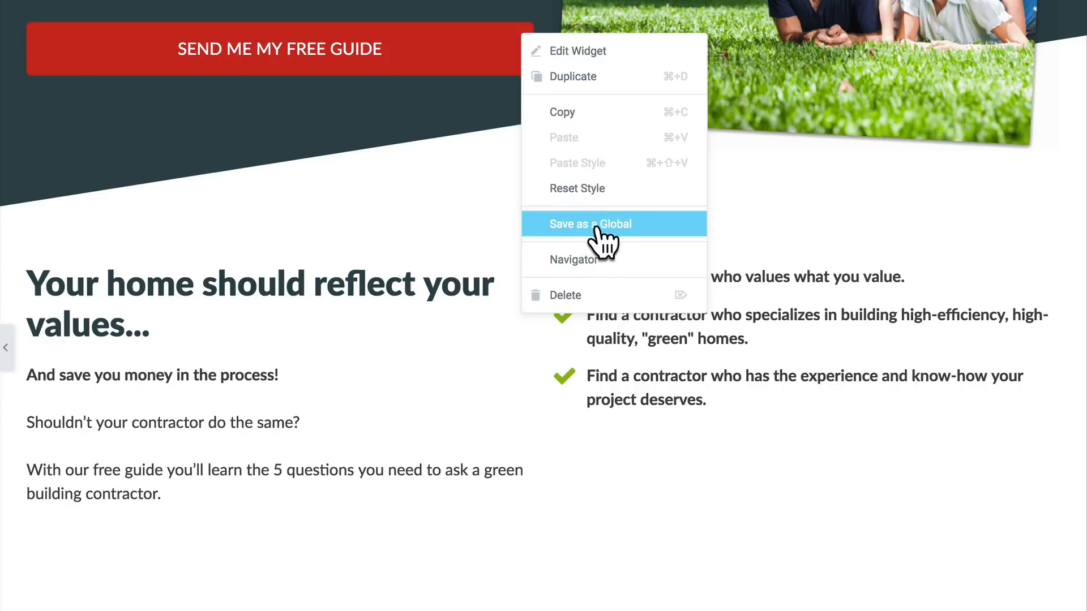
left_click(609, 76)
left_click_drag(498, 118, 627, 435)
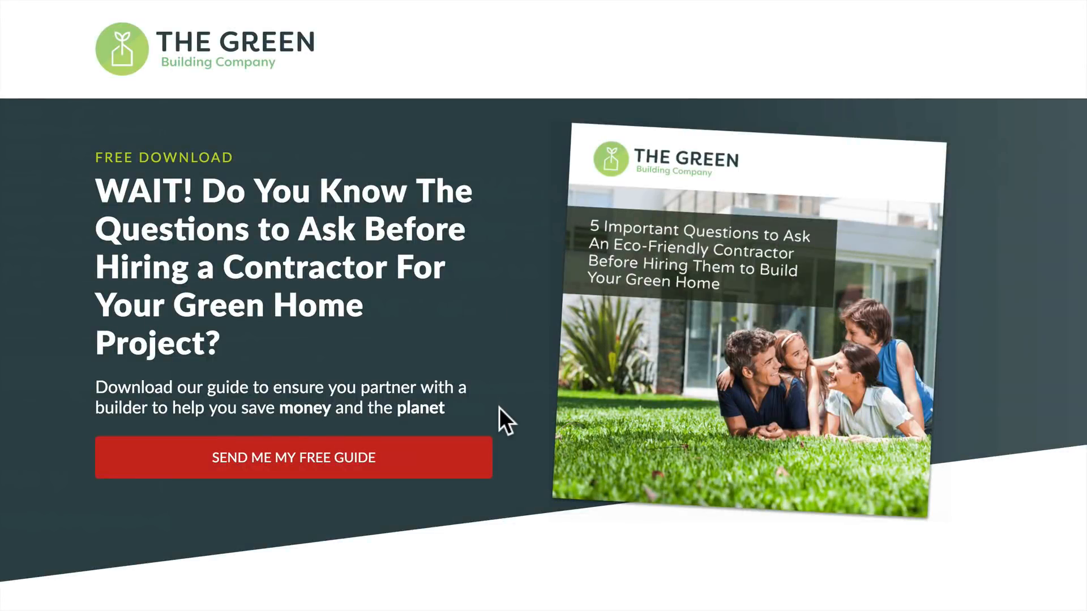
scroll(499, 408, "down", 4)
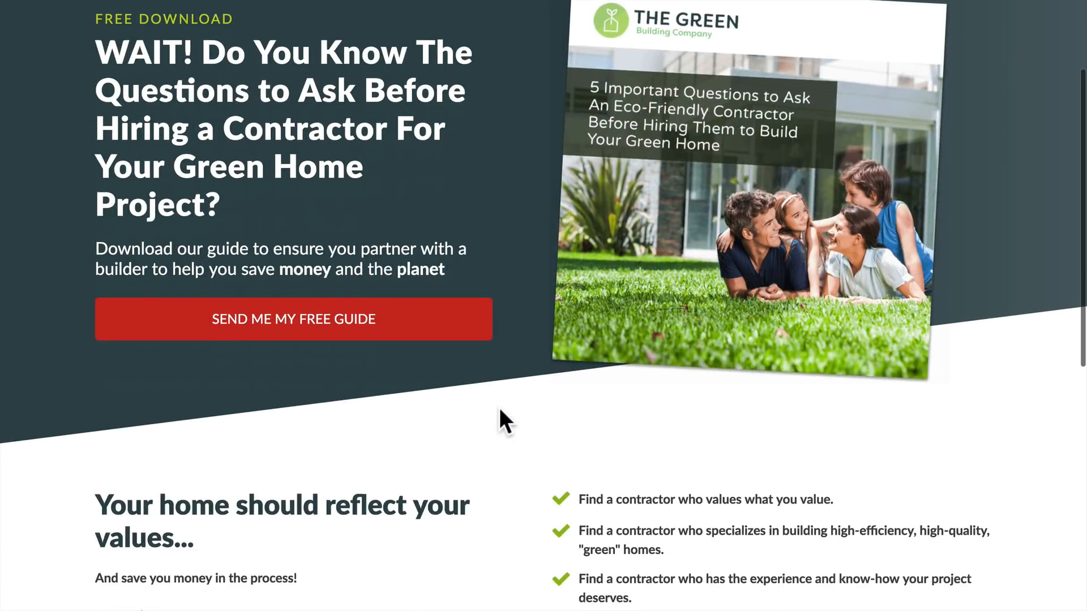
scroll(499, 407, "up", 4)
scroll(499, 408, "down", 5)
scroll(500, 409, "down", 5)
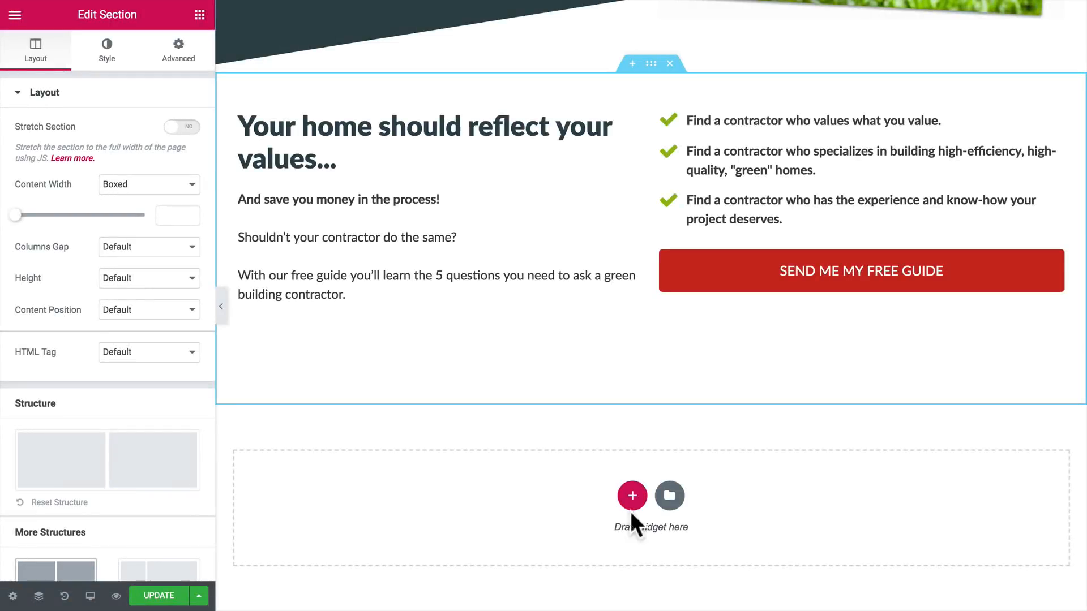
Step: Add a single-column section below the checklist section and give it the dark teal background colour #2f464c
left_click(632, 496)
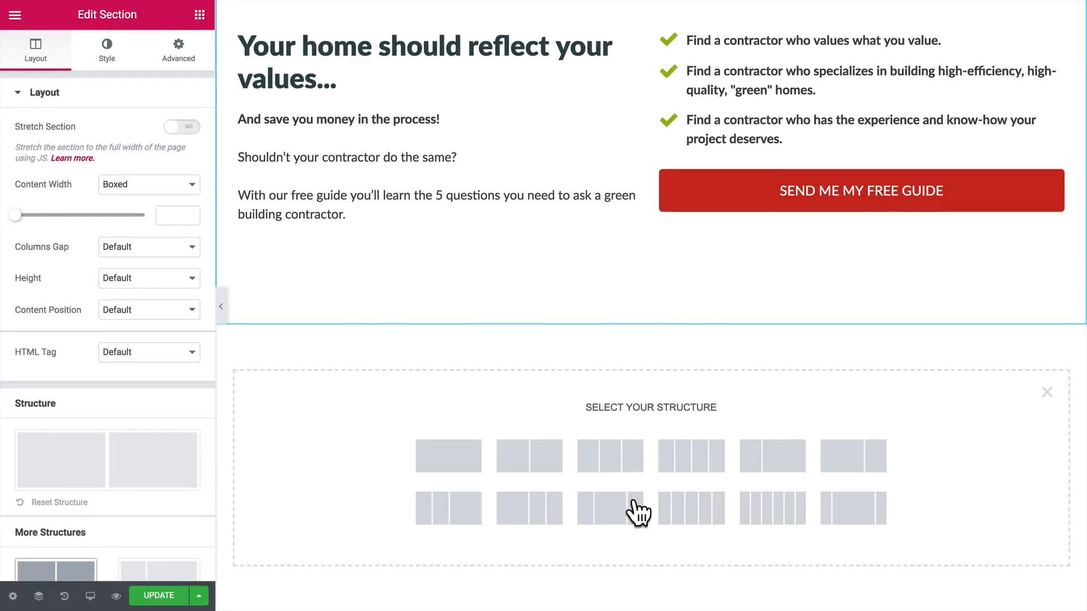
left_click(453, 458)
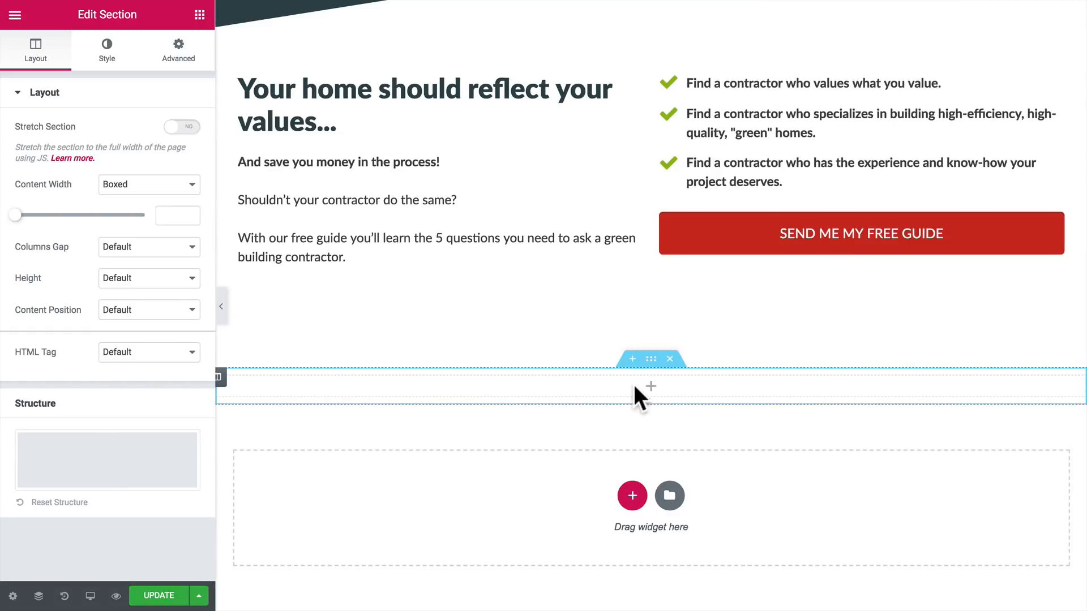
left_click(107, 50)
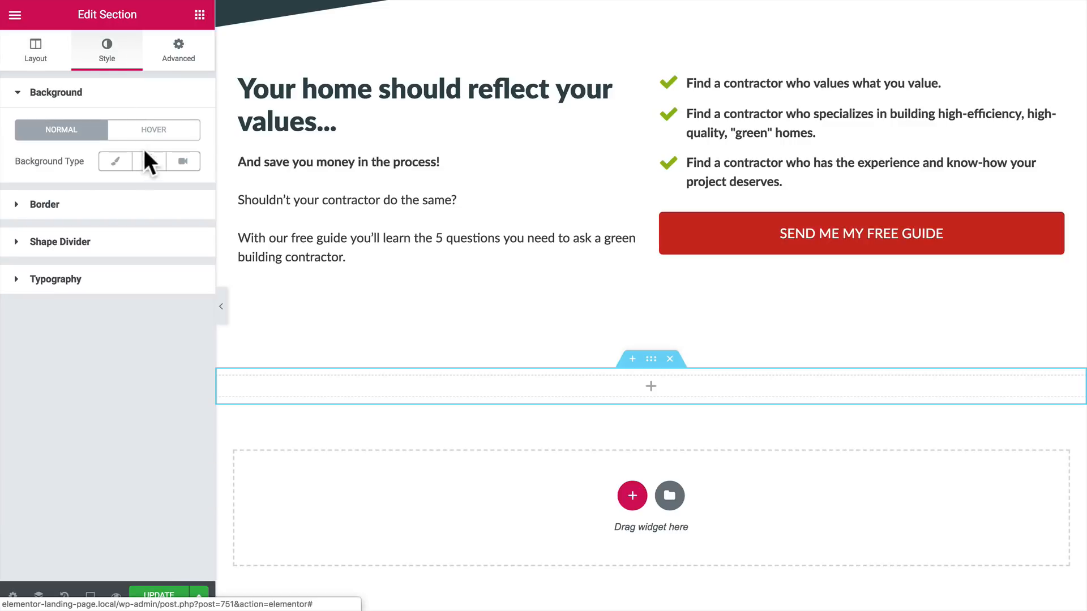
left_click(115, 161)
left_click(183, 191)
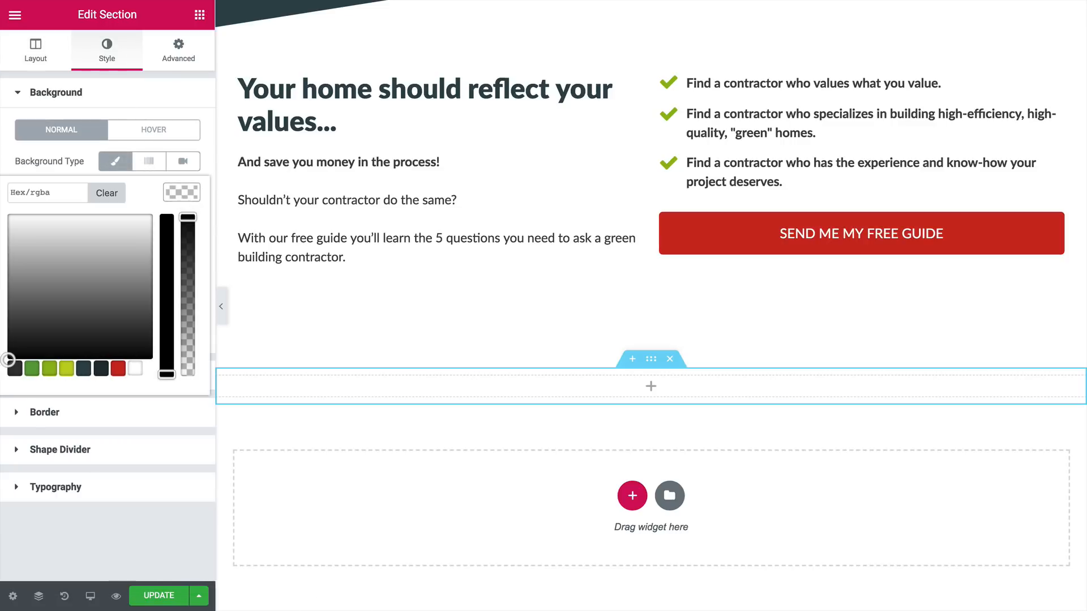
left_click(84, 369)
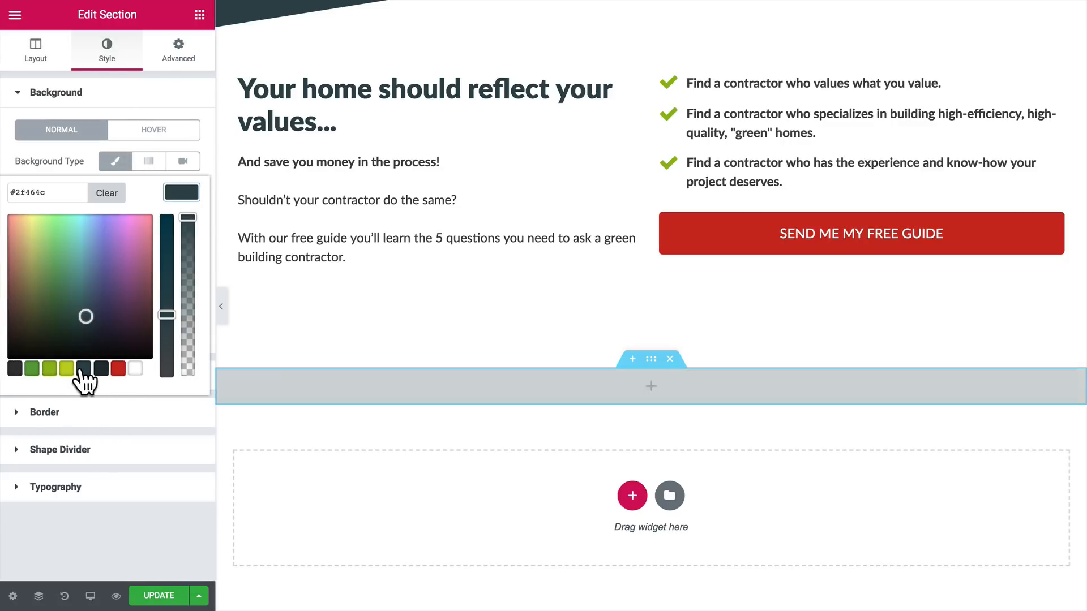
Step: Set the dark section's heading colour and text colour to white
left_click(15, 488)
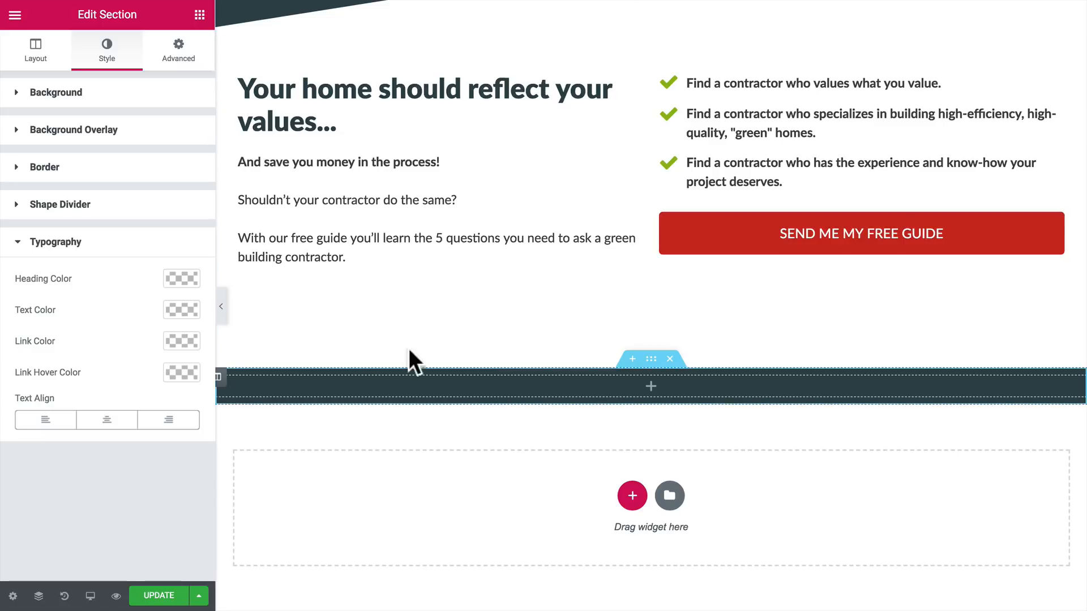
left_click(182, 279)
left_click(135, 456)
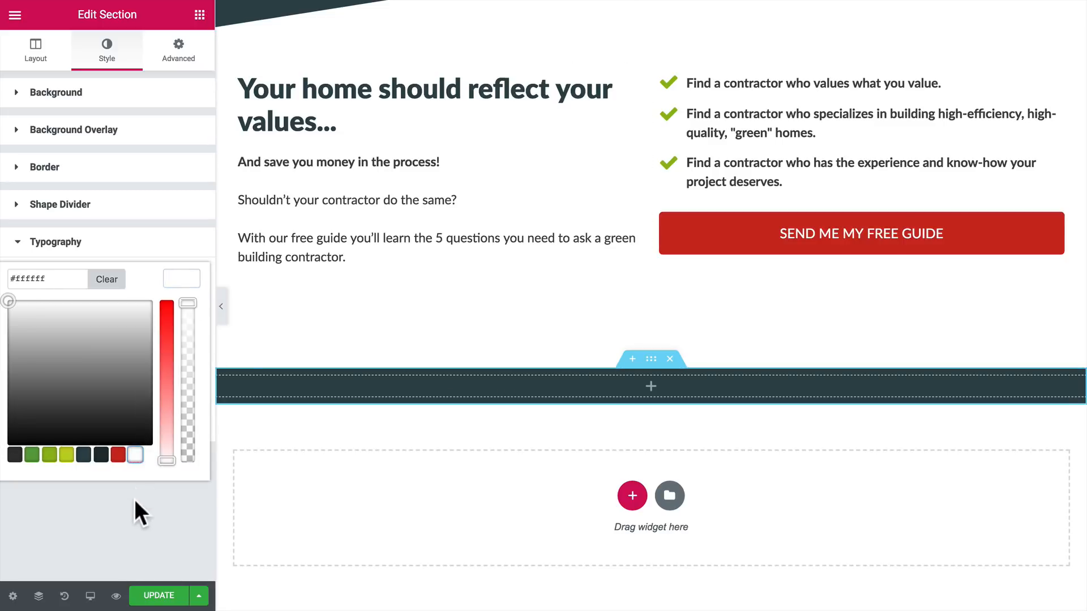
left_click(134, 501)
left_click(169, 308)
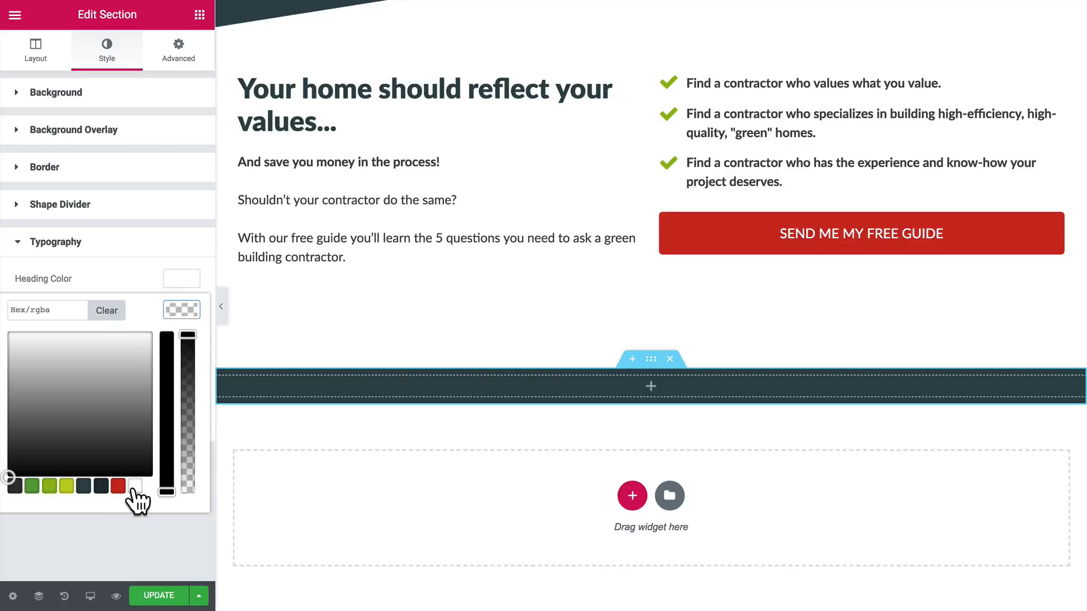
left_click(135, 485)
left_click(130, 535)
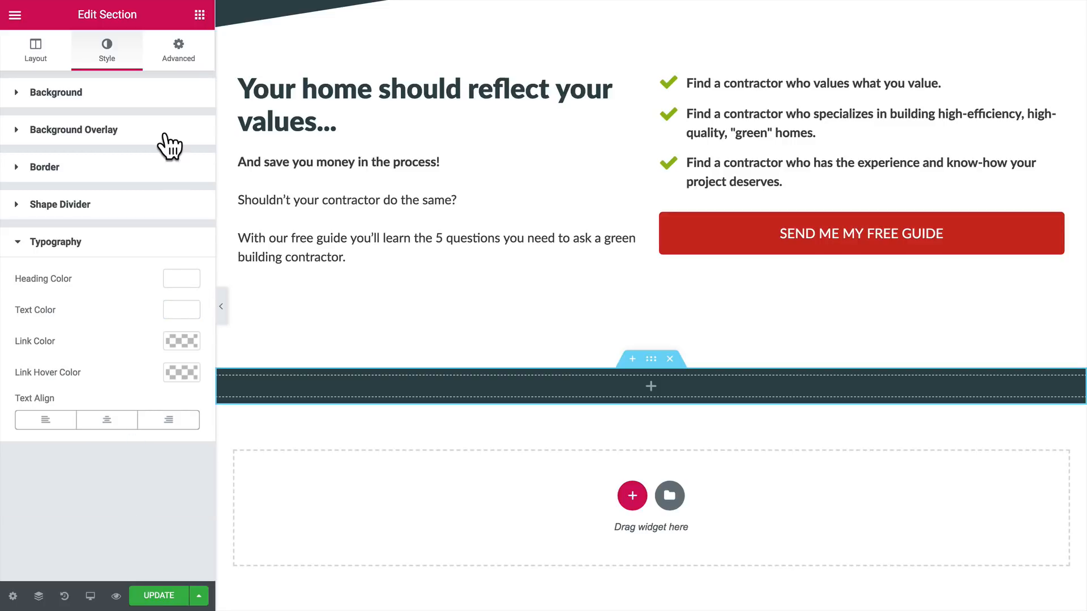
Step: Unlink the dark section's padding values and set 60 px for top and bottom and 30 px for right and left
left_click(180, 49)
left_click(187, 205)
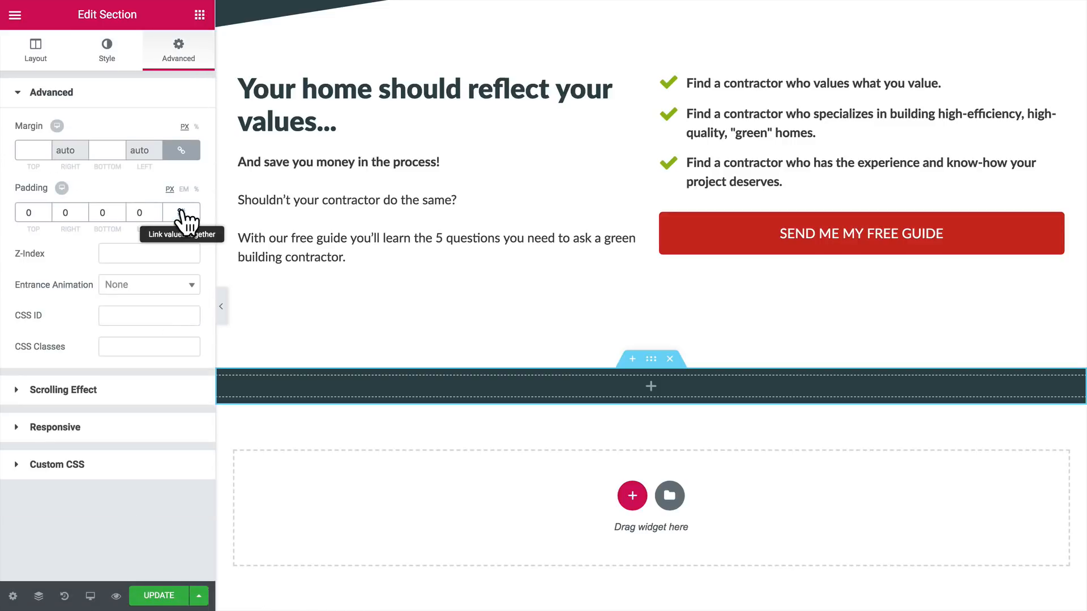
left_click(58, 214)
type("30")
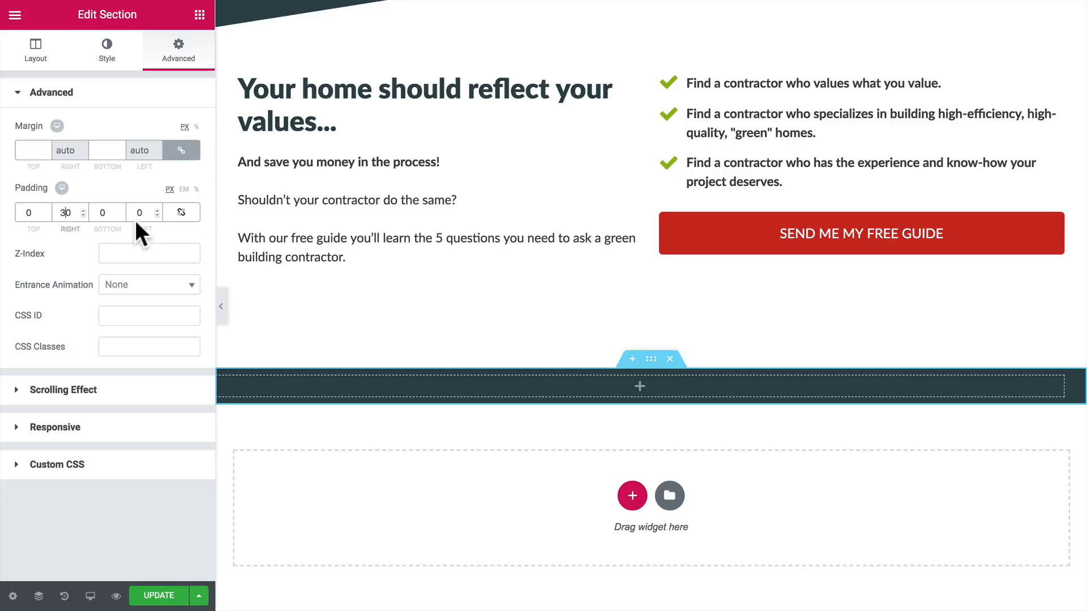
left_click(135, 213)
type("30")
left_click(22, 214)
type("60")
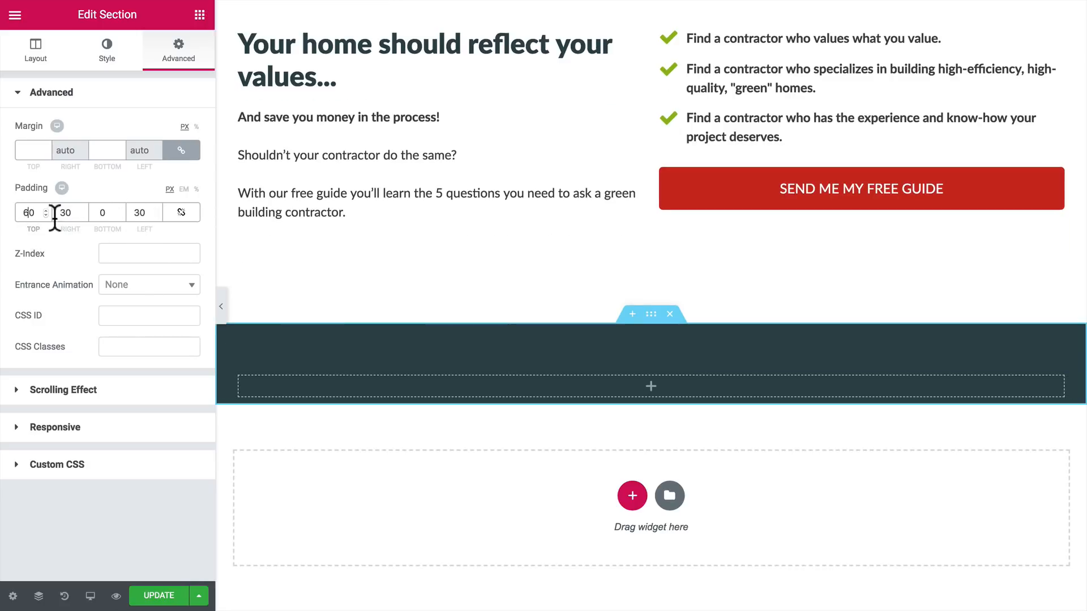
left_click(102, 213)
type("60")
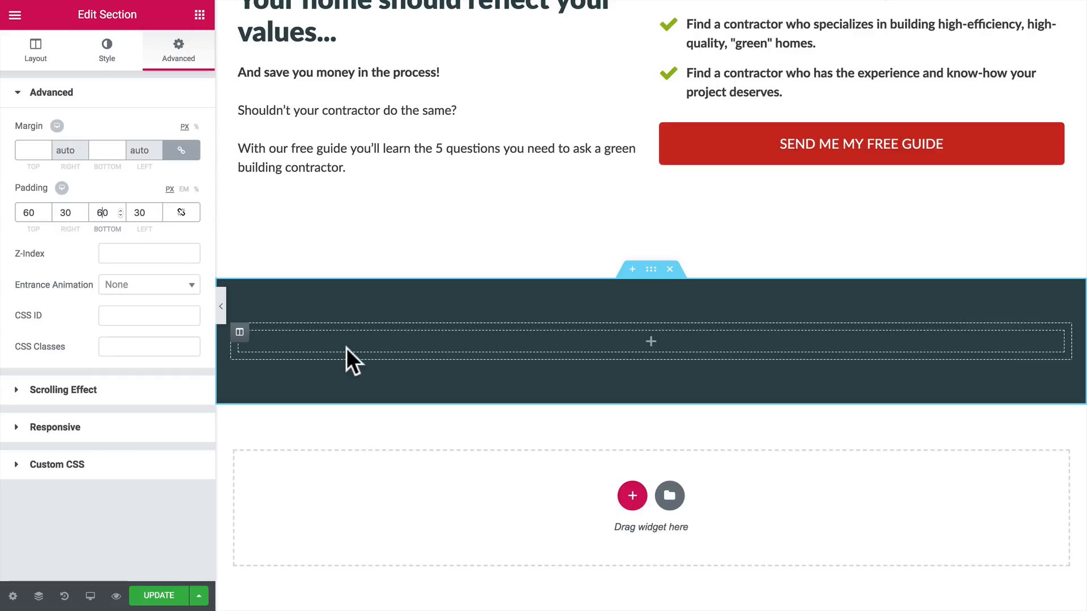
Step: Add an inner section to the dark section and delete one of its two columns
left_click(199, 15)
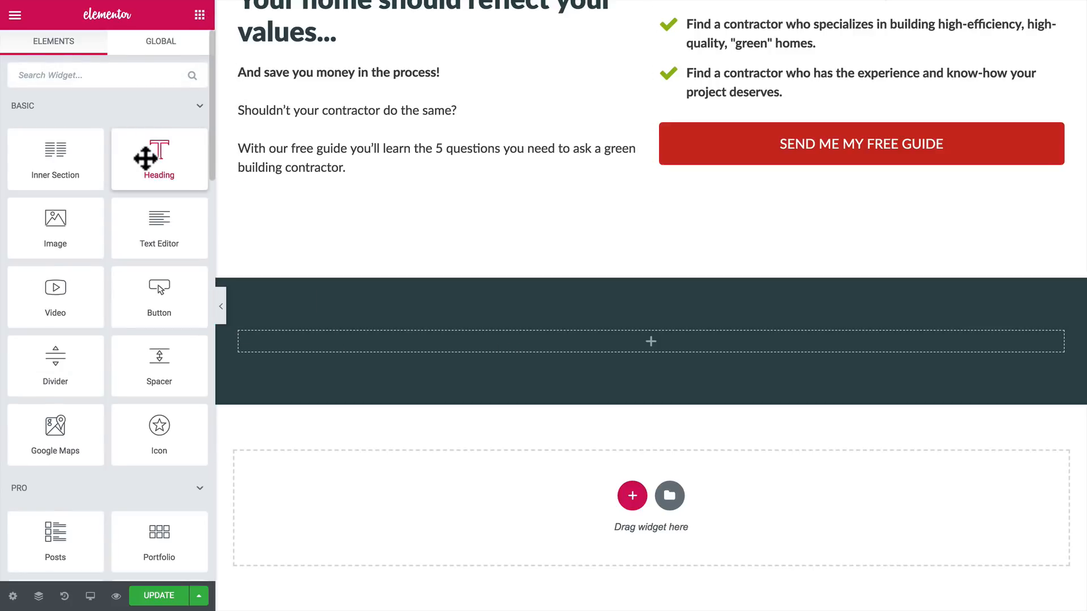
left_click_drag(149, 154, 169, 164)
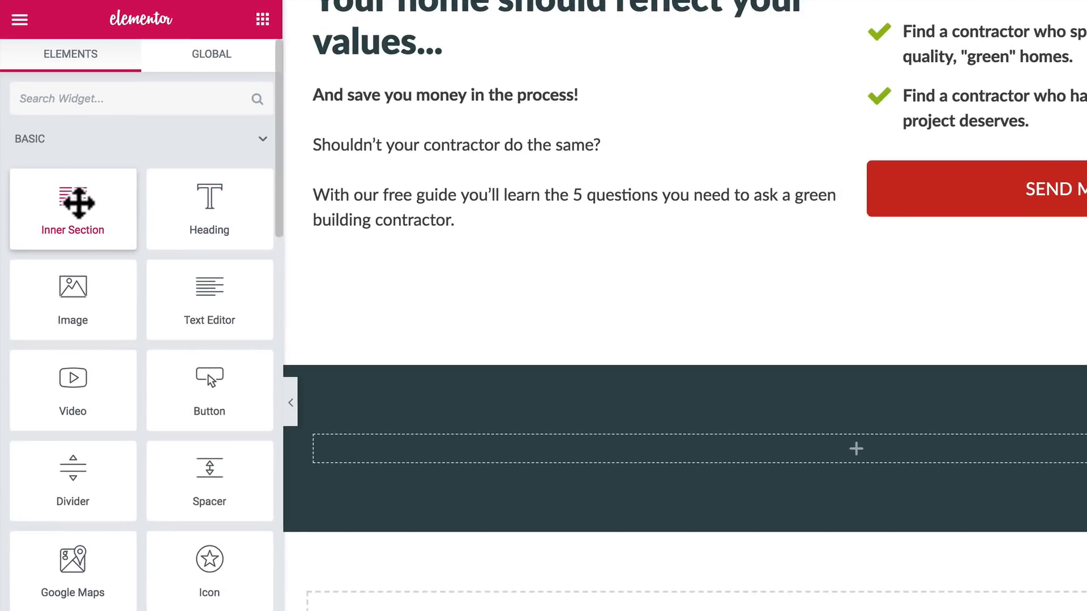
left_click_drag(78, 202, 518, 453)
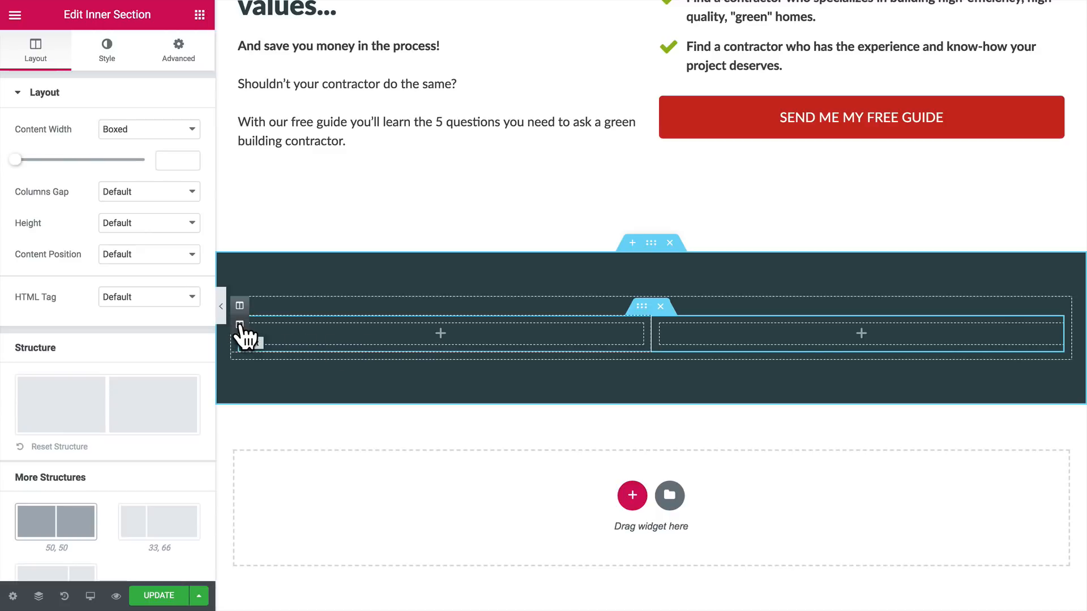
right_click(240, 325)
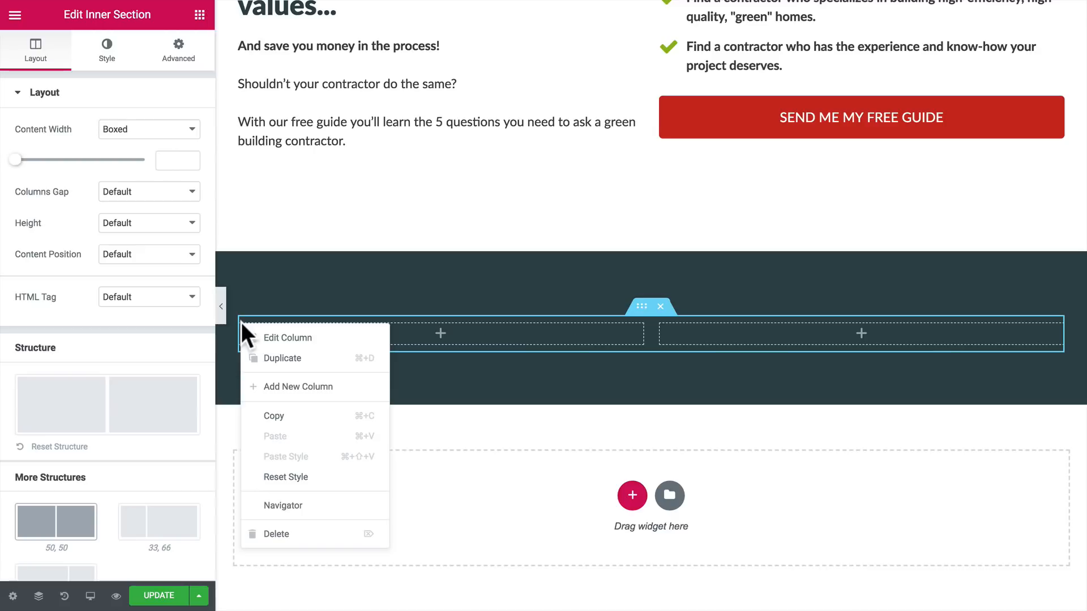
left_click(277, 533)
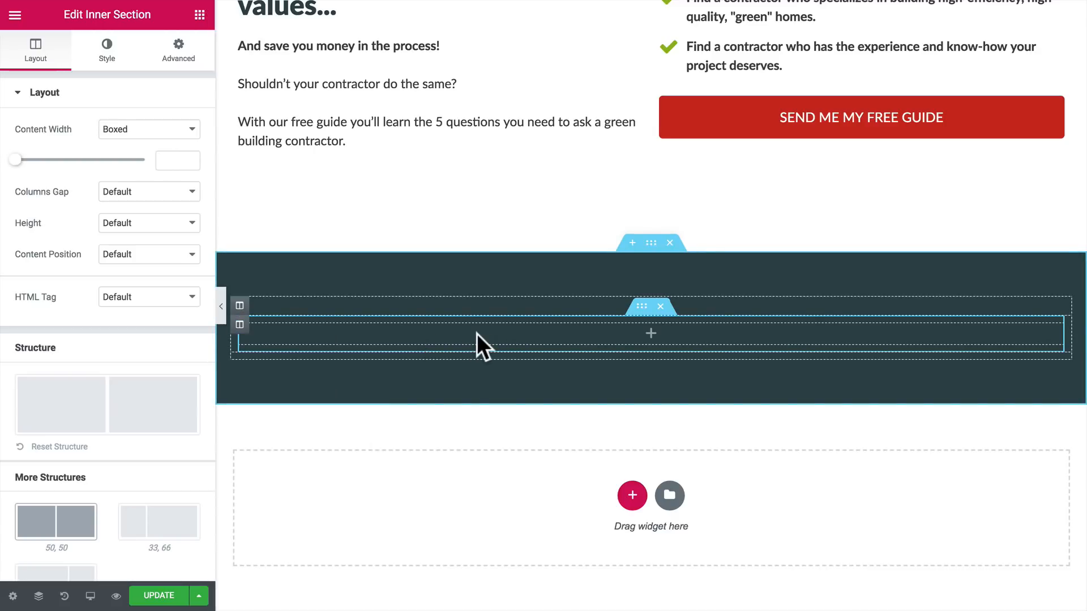
Step: Add a second, two-column inner section below the single-column one in the dark section
left_click(199, 14)
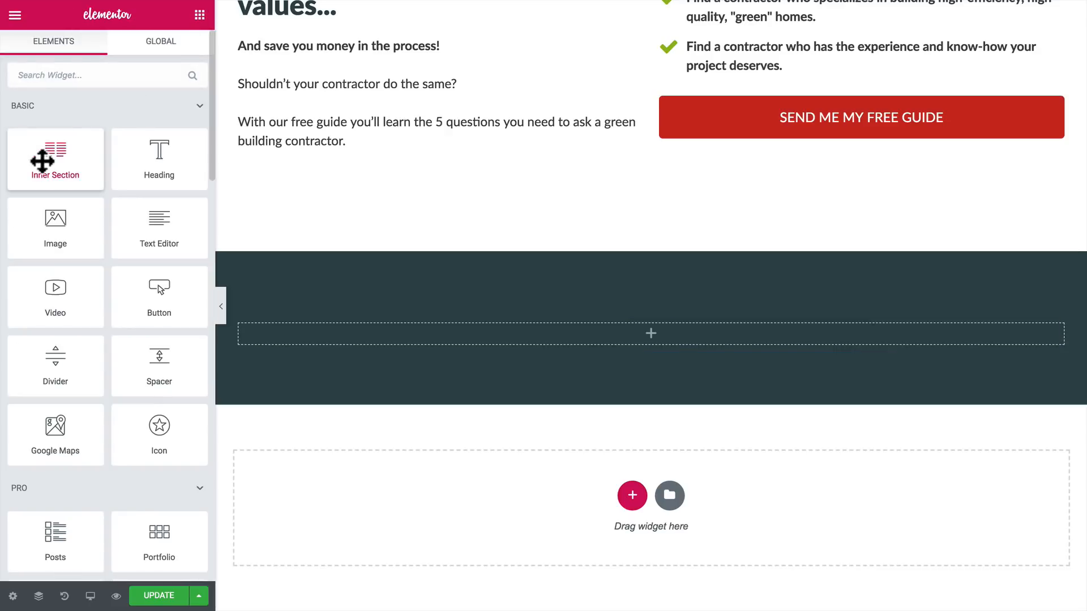
left_click_drag(42, 162, 418, 346)
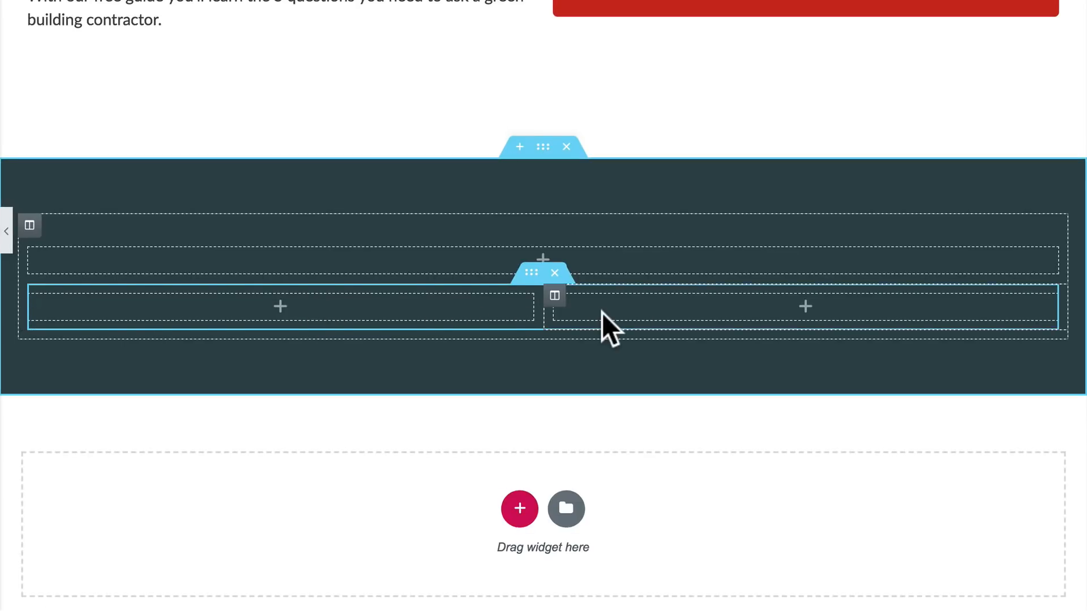
right_click(30, 296)
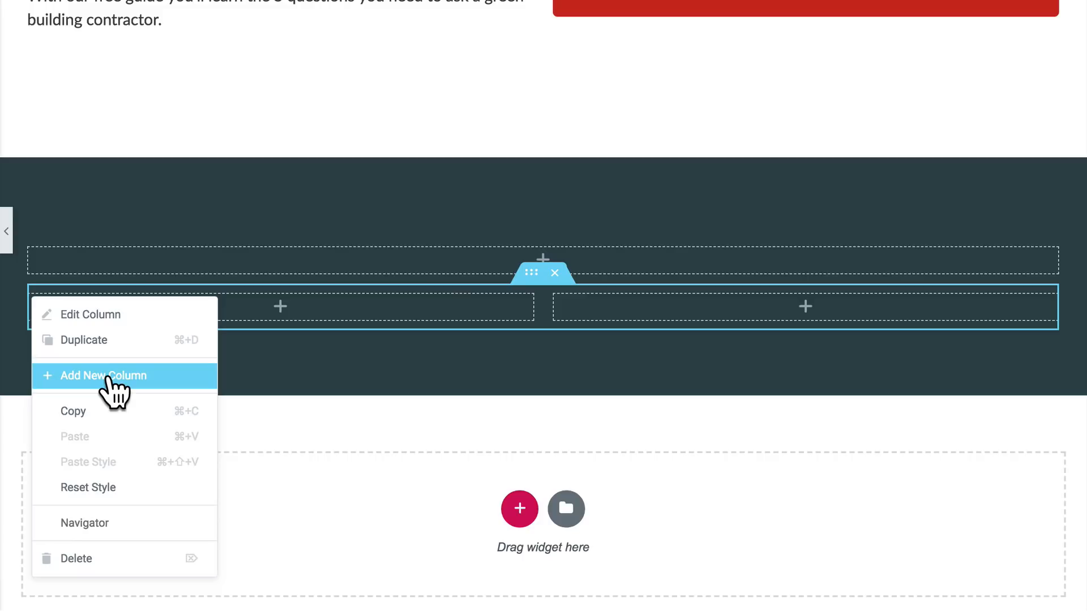
left_click(255, 343)
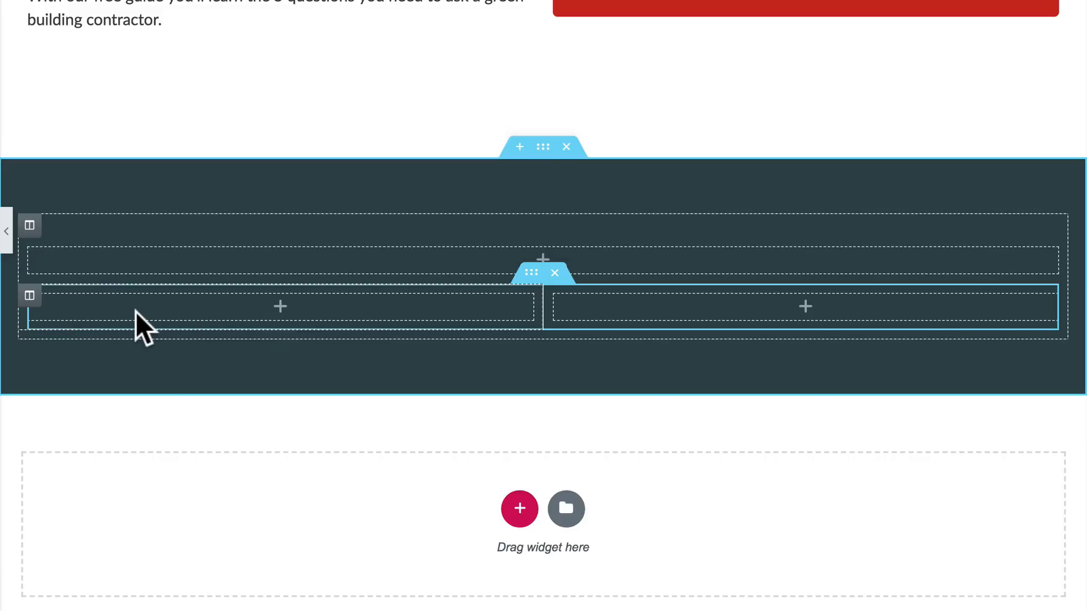
right_click(30, 296)
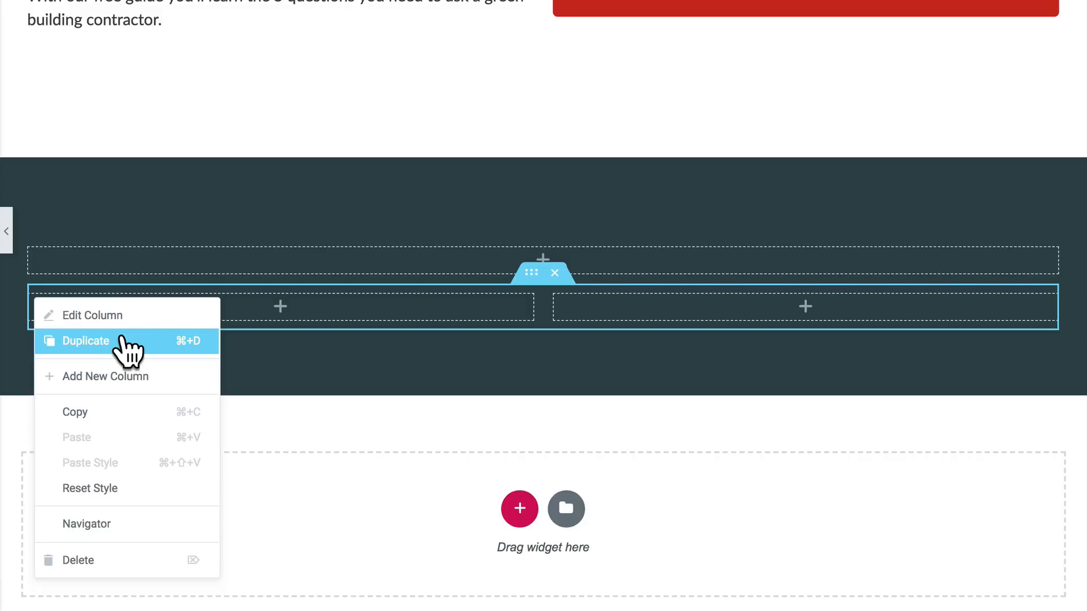
left_click(231, 339)
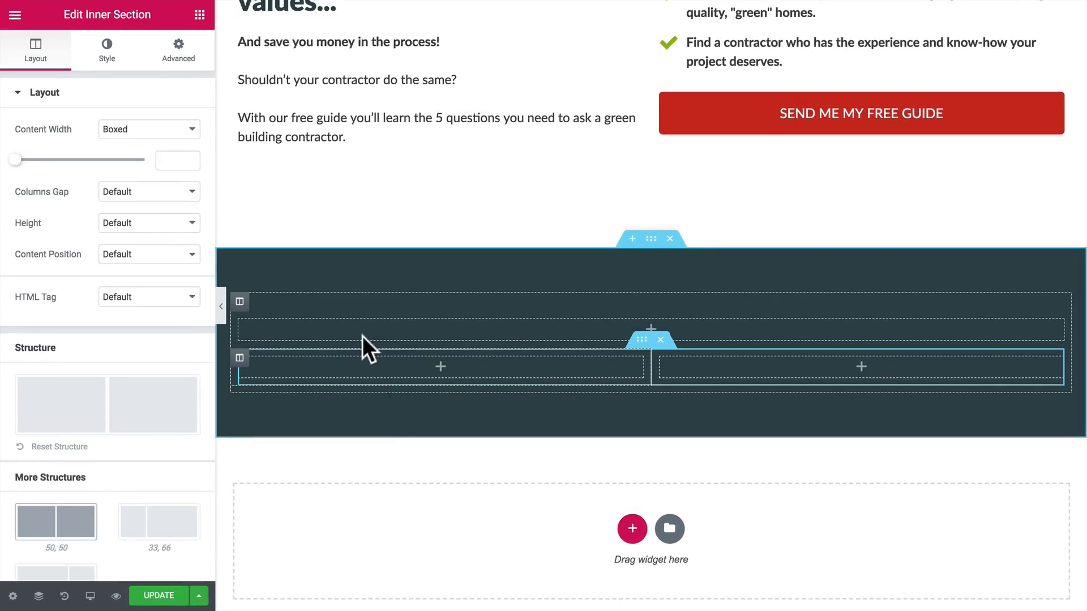
Step: Place a Heading widget in the single-column inner section of the dark section
left_click(199, 14)
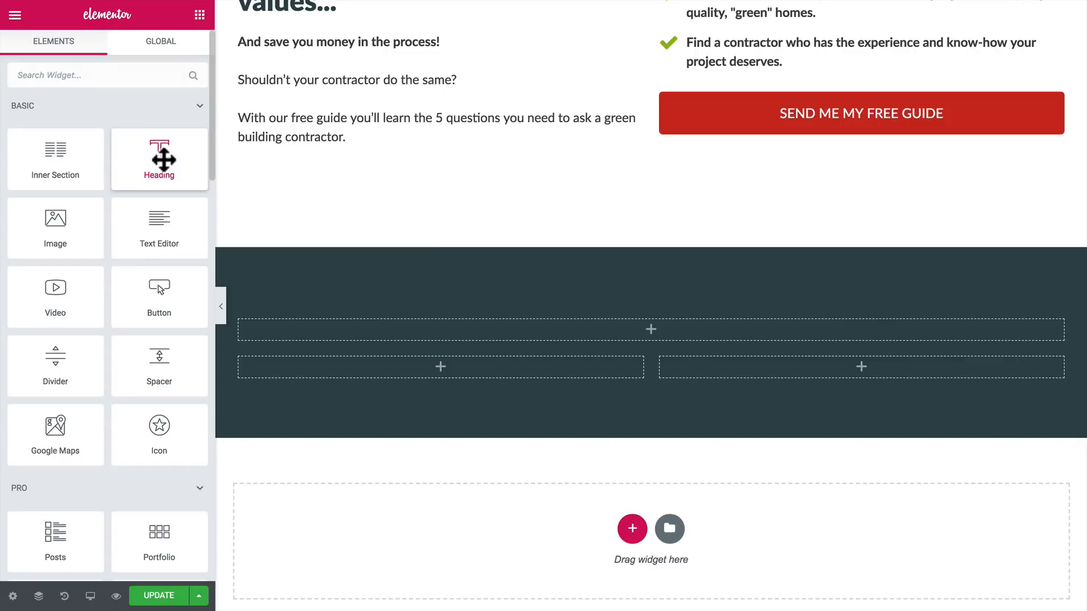
left_click_drag(165, 158, 491, 326)
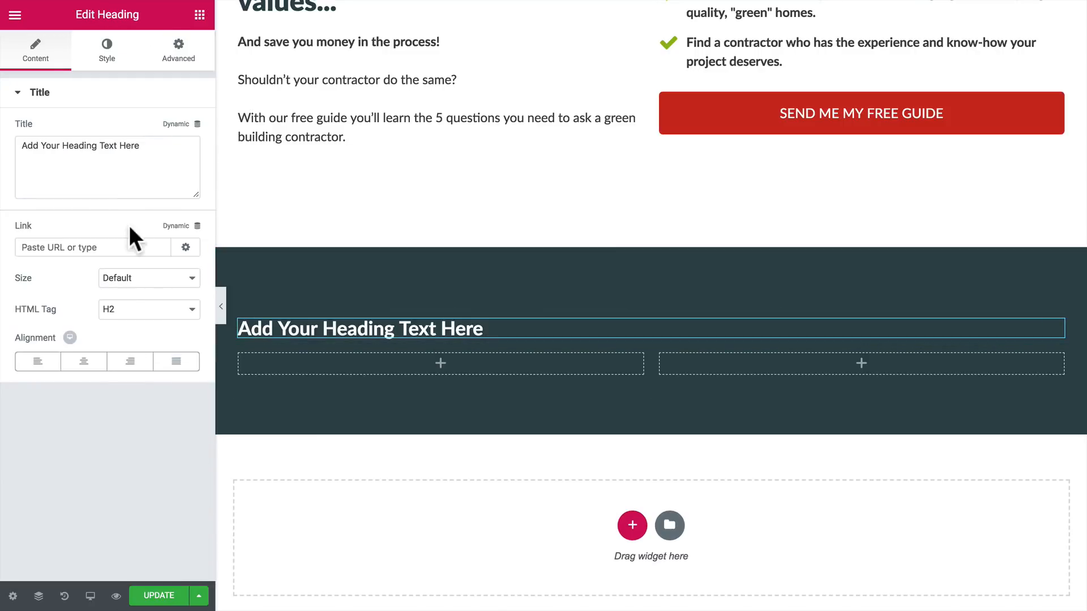
Step: Add an Image Box to the first column of the lower inner section and use the white globe icon lm-icon-1-1.svg as its image
left_click(199, 15)
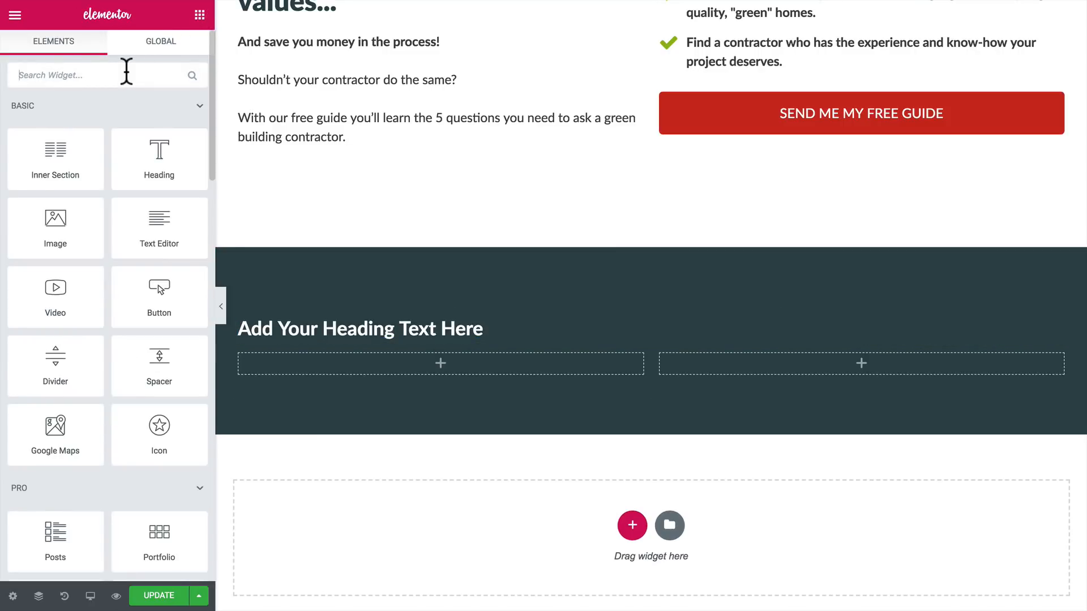
type("image")
left_click_drag(133, 106, 436, 351)
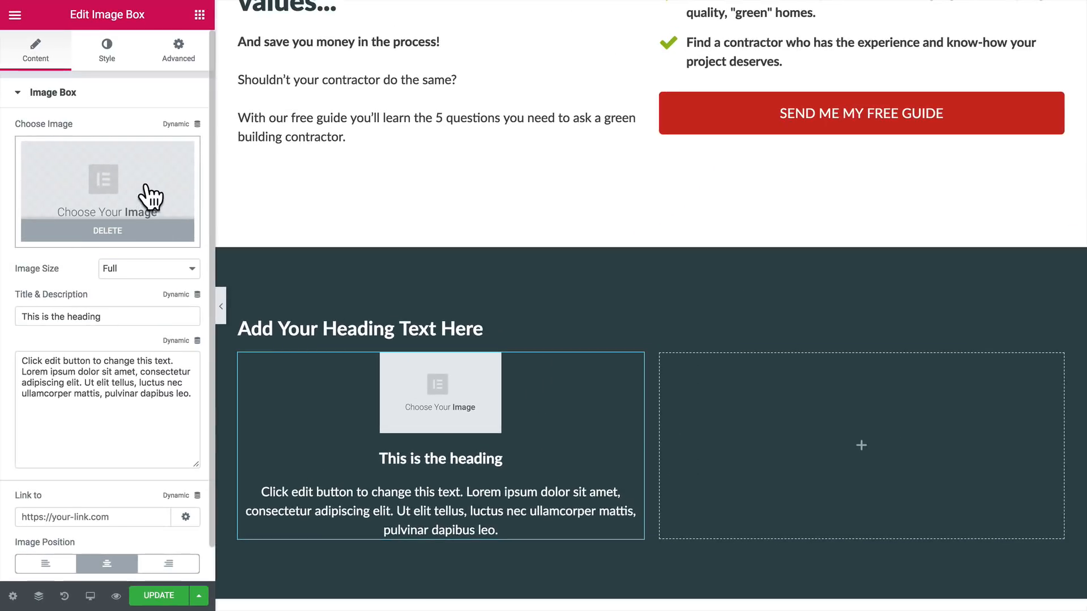
left_click(164, 85)
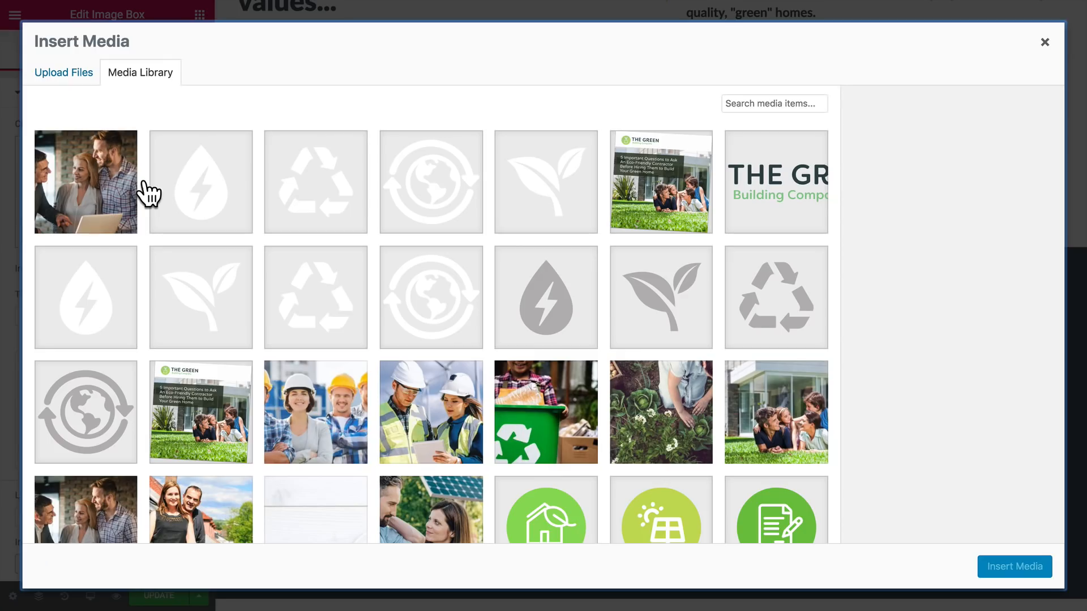
left_click(424, 327)
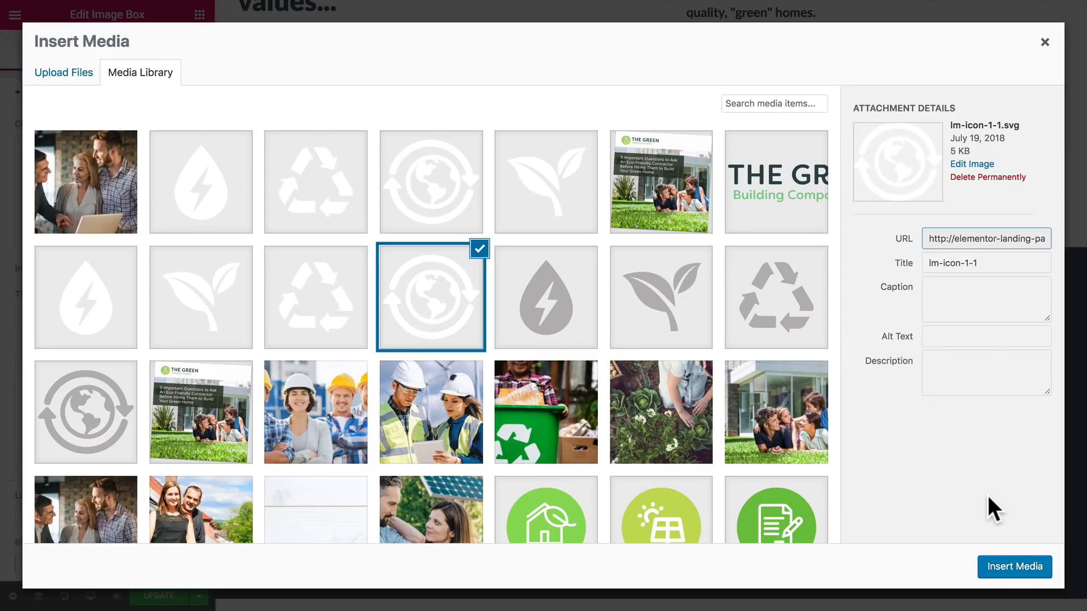
left_click(1007, 571)
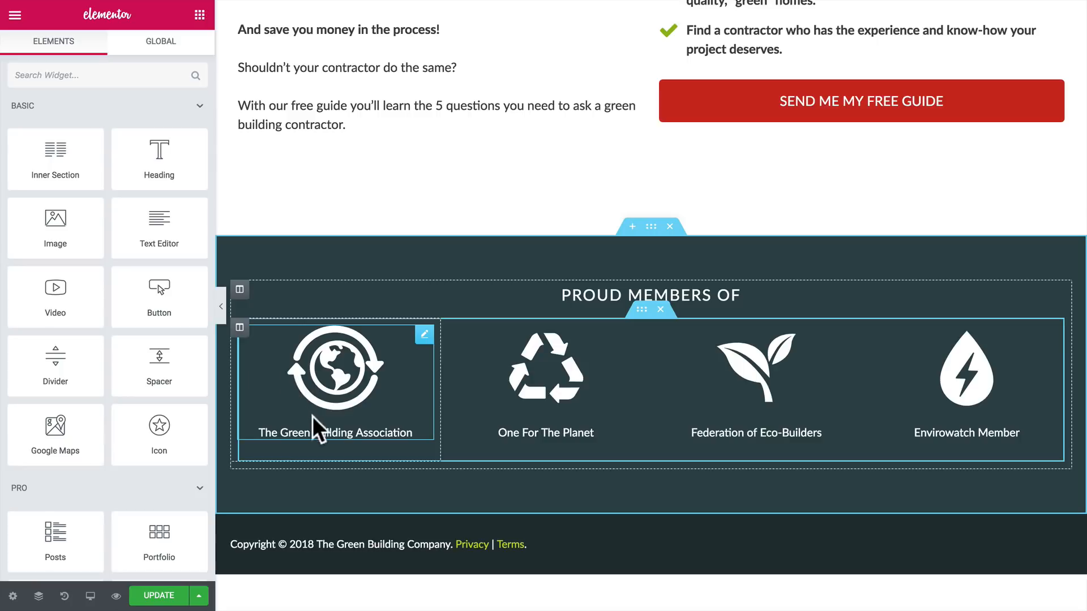
right_click(239, 329)
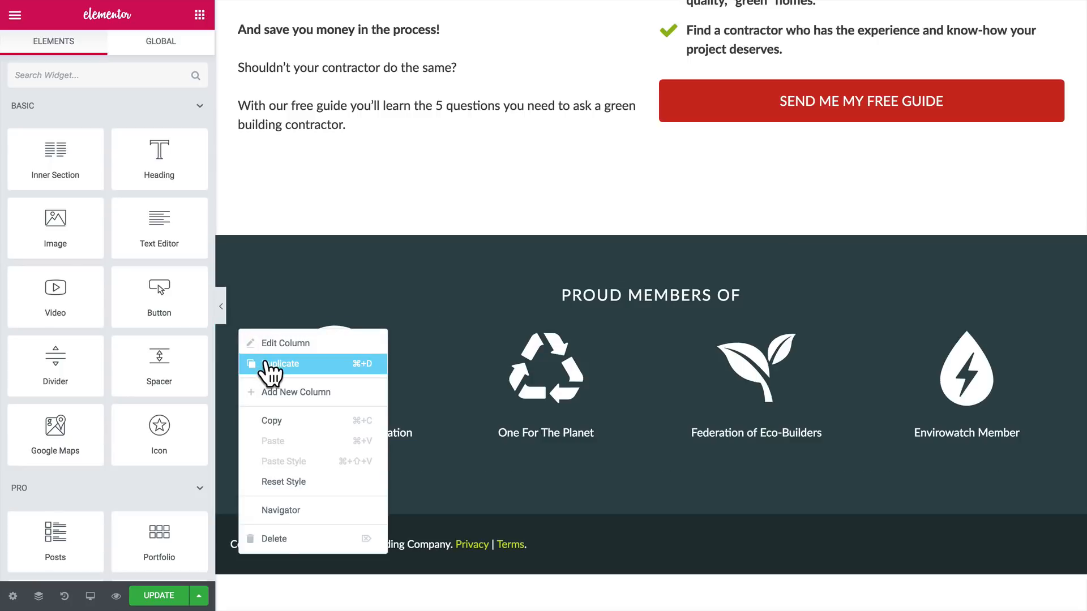
left_click(270, 365)
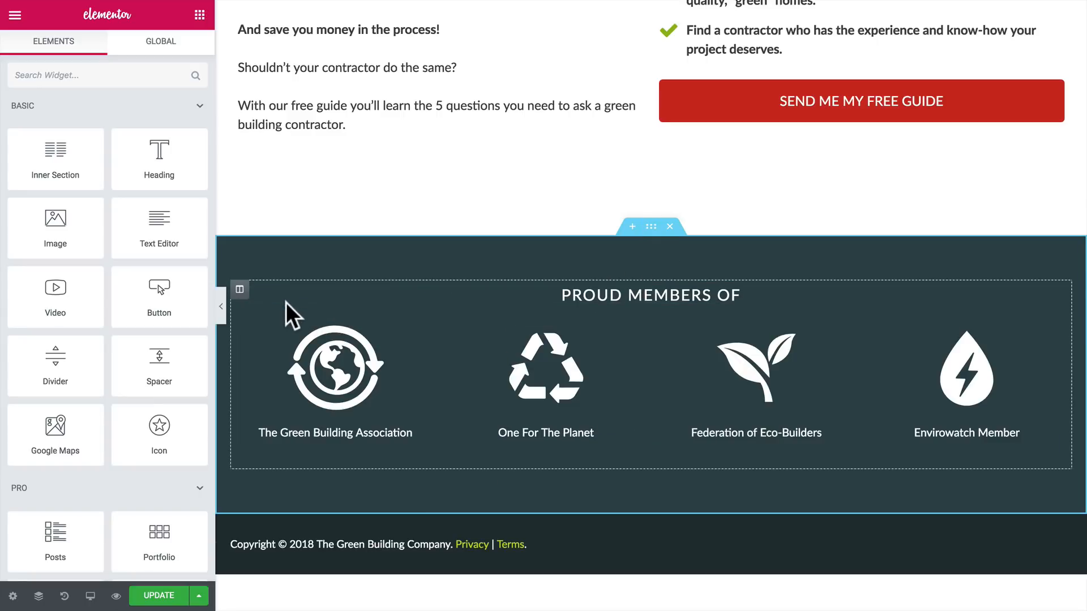
Step: Set the PROUD MEMBERS OF section's boxed content width to 900 and its columns gap to No Gap
left_click(651, 226)
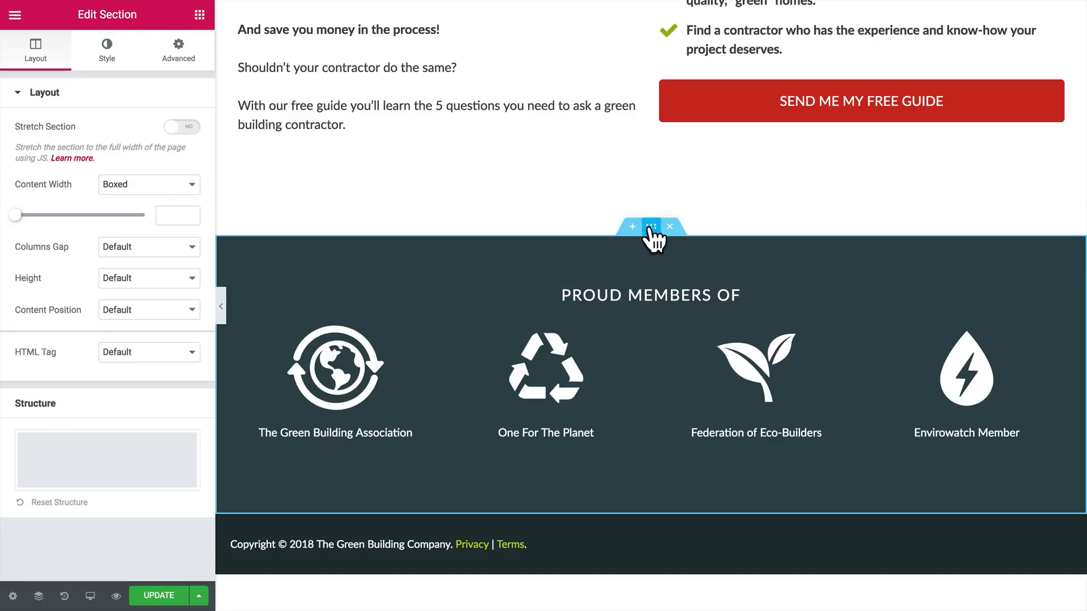
left_click(169, 216)
type("900")
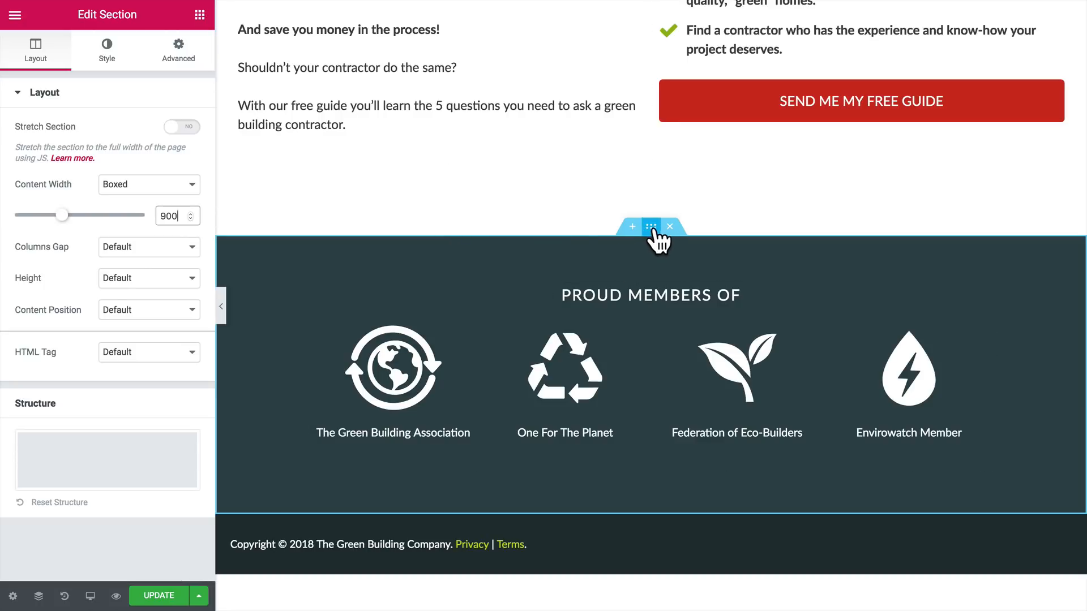
left_click(136, 248)
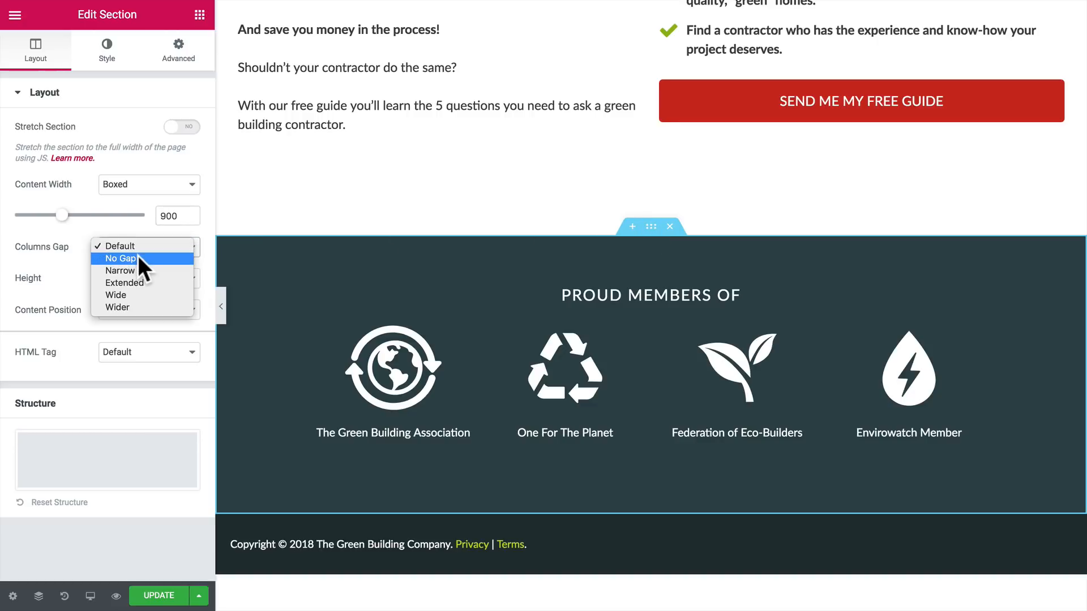
left_click(140, 259)
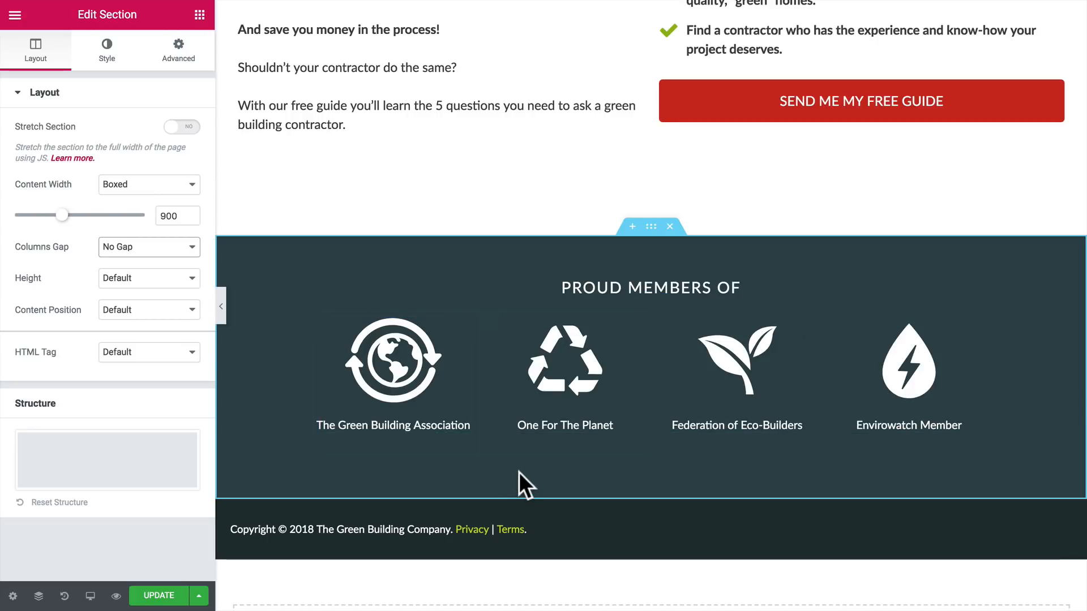
Step: Hide the editing panel and review the whole landing page from the logo and hero down to the copyright footer
scroll(519, 473, "down", 1)
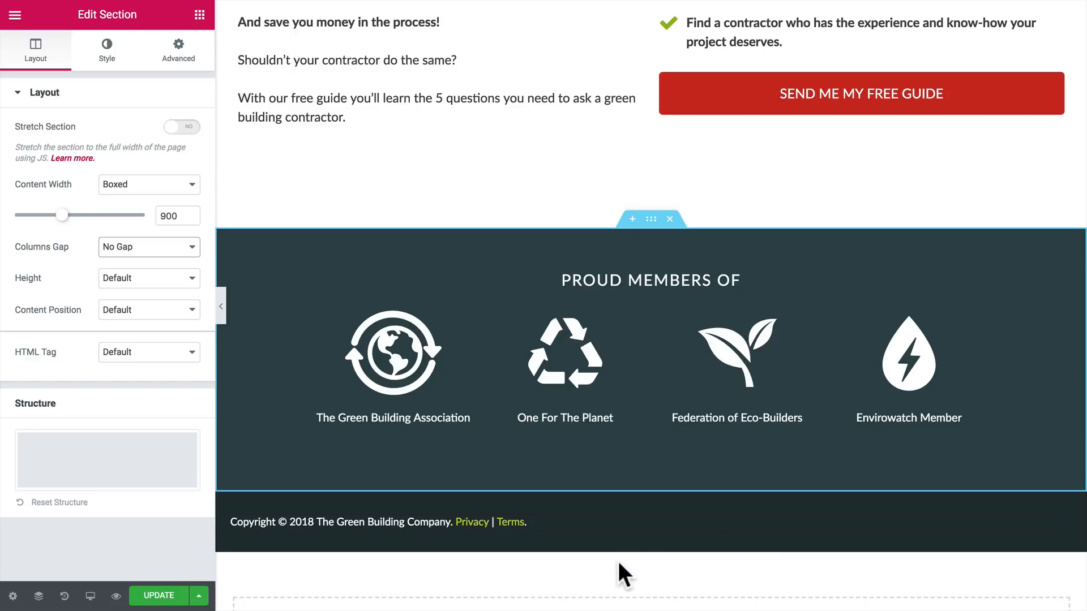
scroll(617, 558, "down", 1)
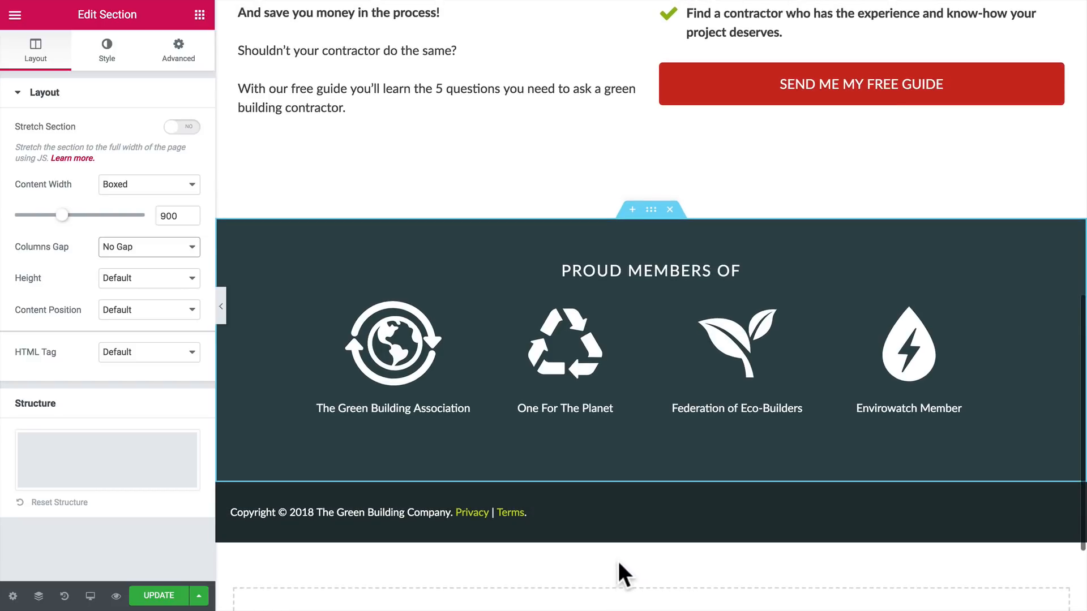
left_click(618, 562)
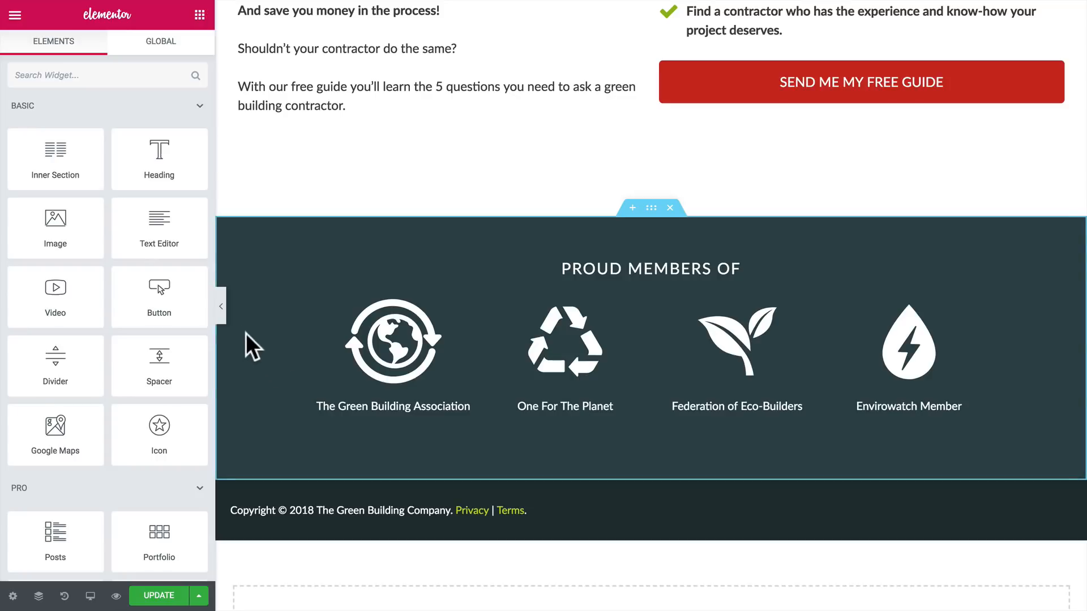
left_click(220, 310)
scroll(298, 399, "up", 10)
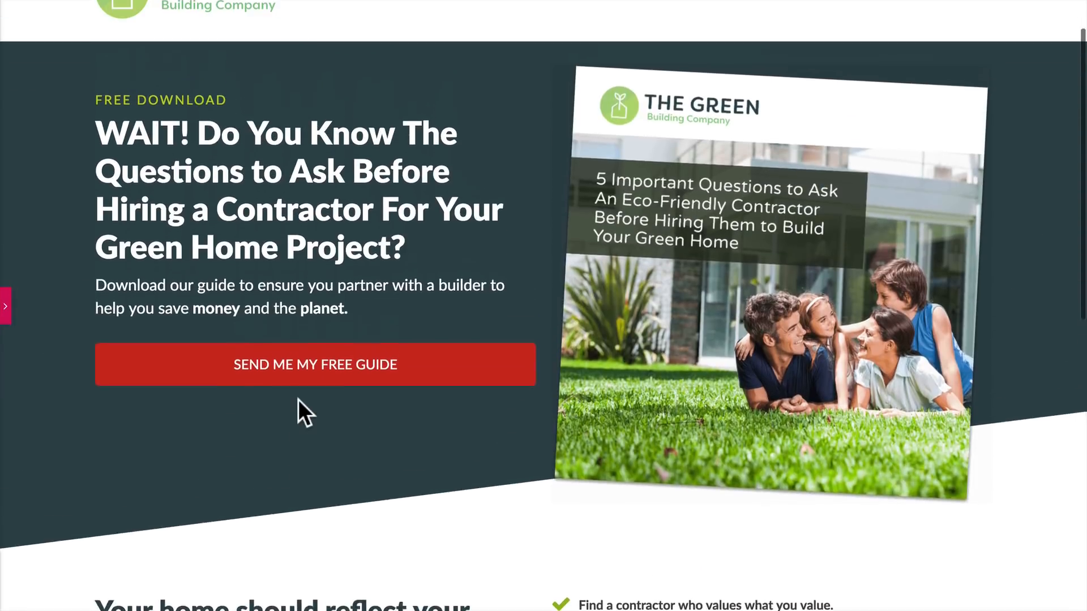
scroll(298, 399, "up", 1)
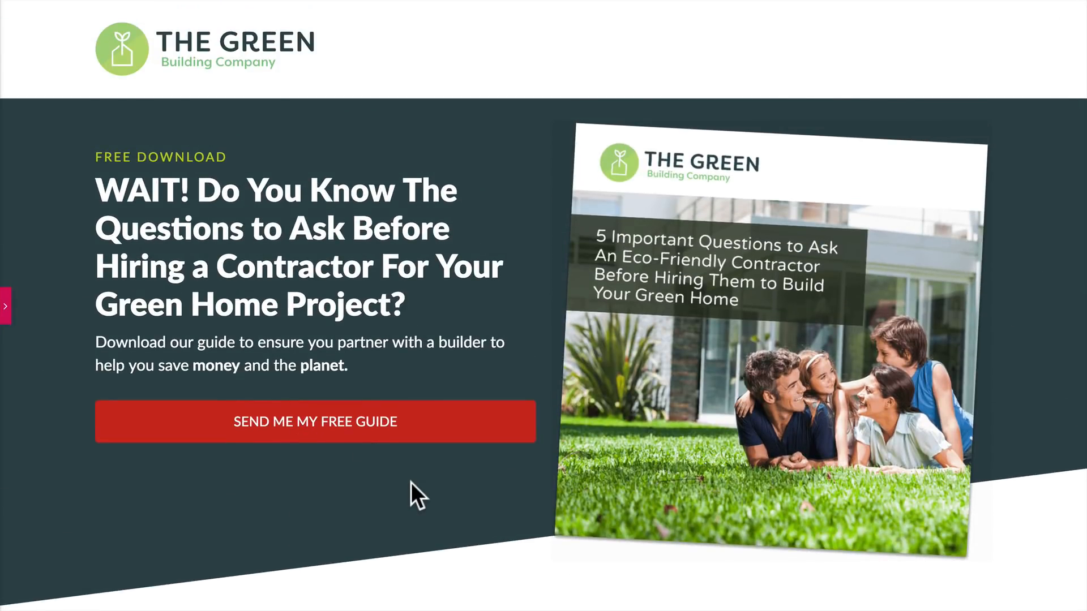
scroll(411, 482, "down", 10)
scroll(411, 482, "down", 3)
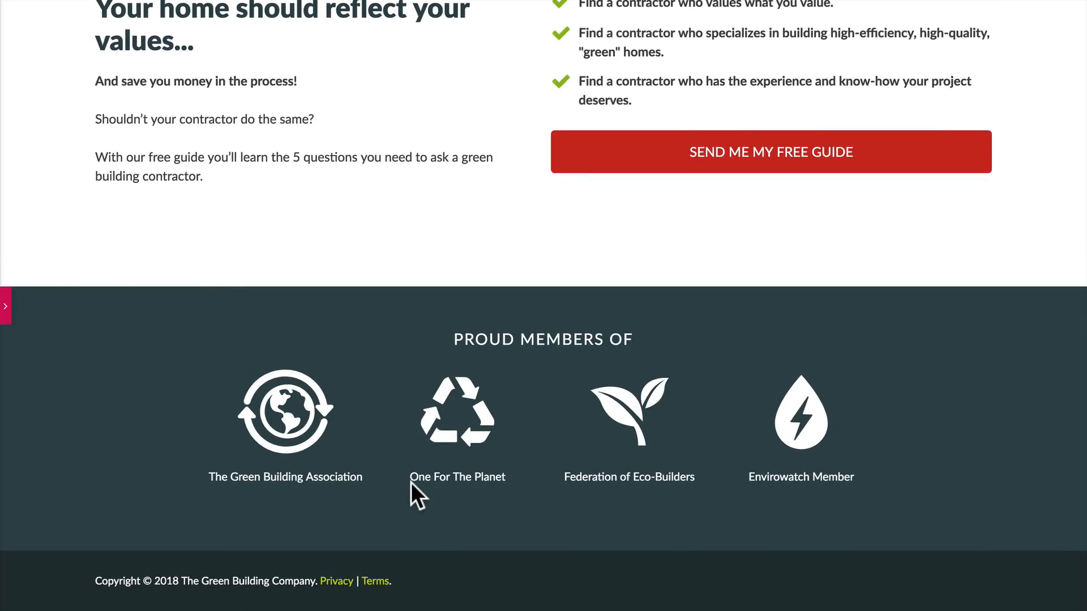
scroll(411, 482, "up", 9)
scroll(411, 482, "up", 3)
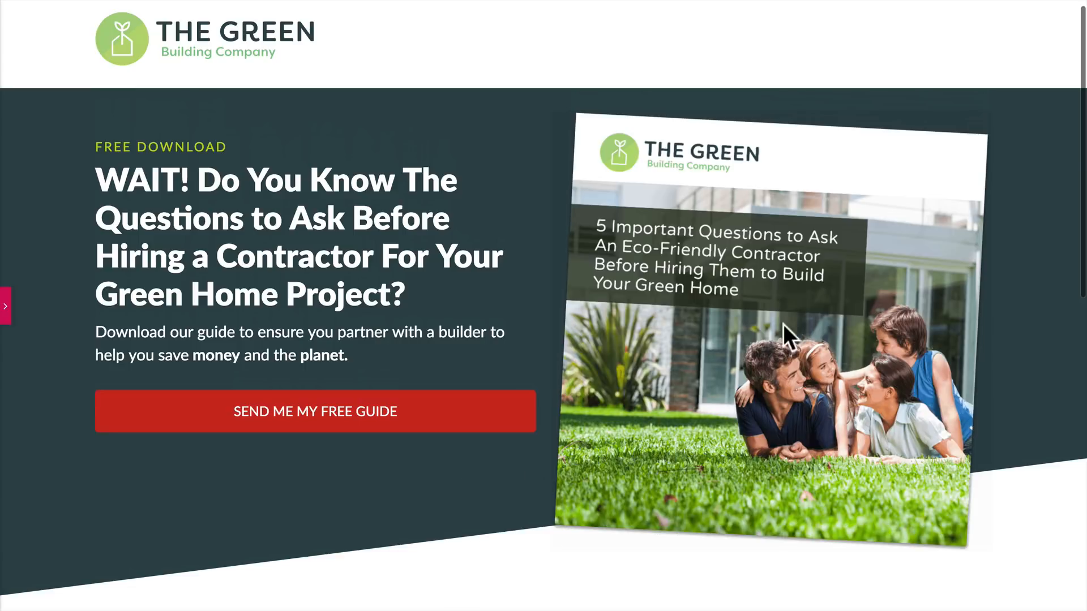